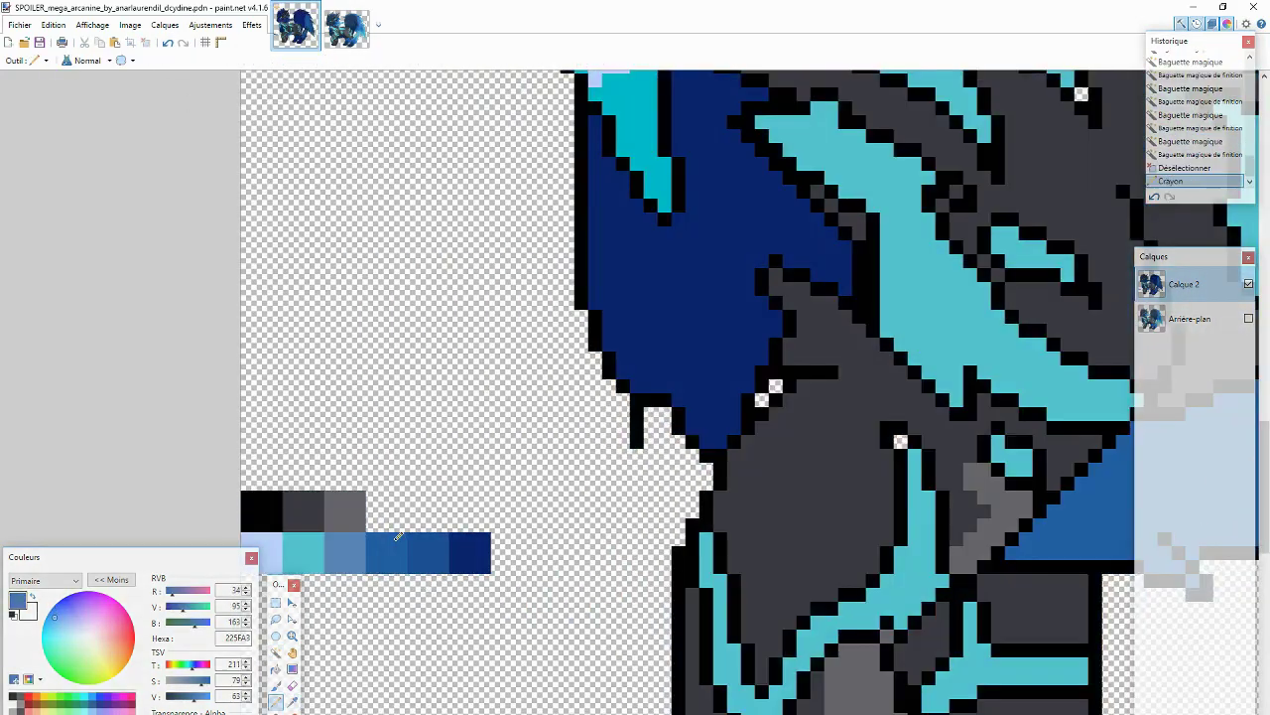
# Step: Highlight the areas of the sprite that use individual palette blues with the Magic Wand, and clear the selection
pyautogui.hotkey('ctrl', 'b')
pyautogui.hotkey('ctrl', 'z')
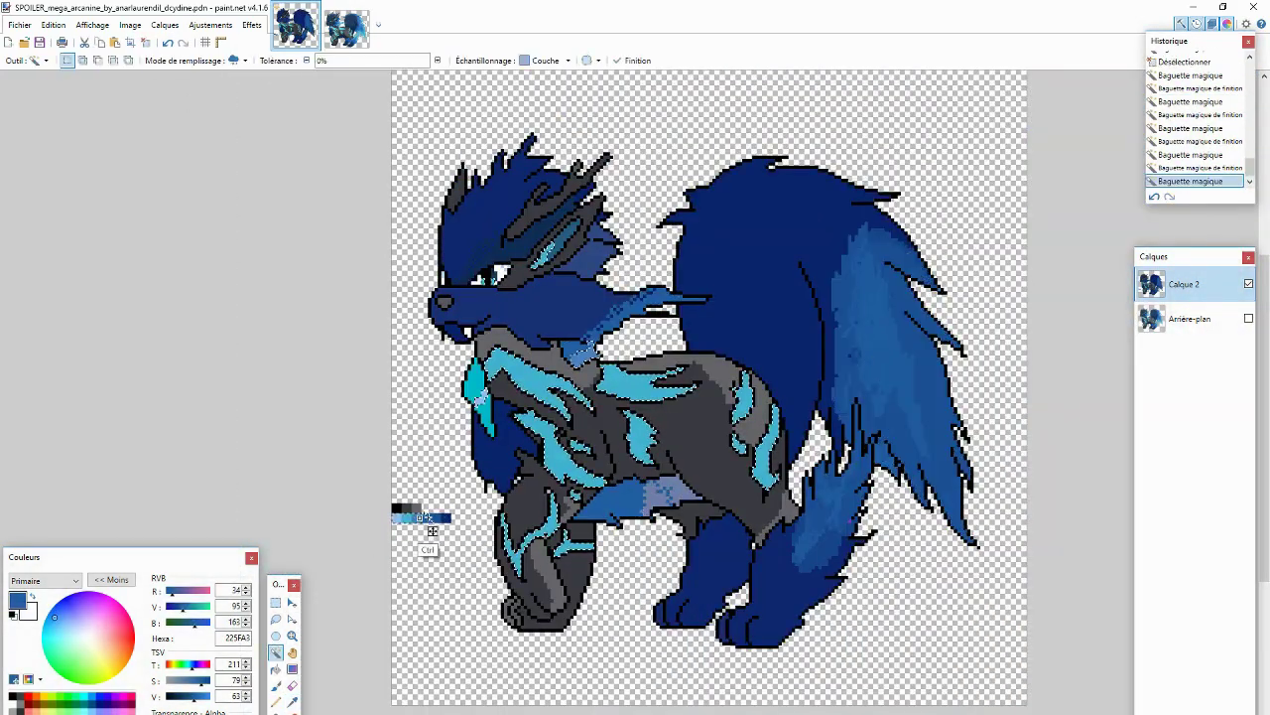
pyautogui.press('s')
pyautogui.keyDown('ctrl'); pyautogui.click(425, 518); pyautogui.keyUp('ctrl')
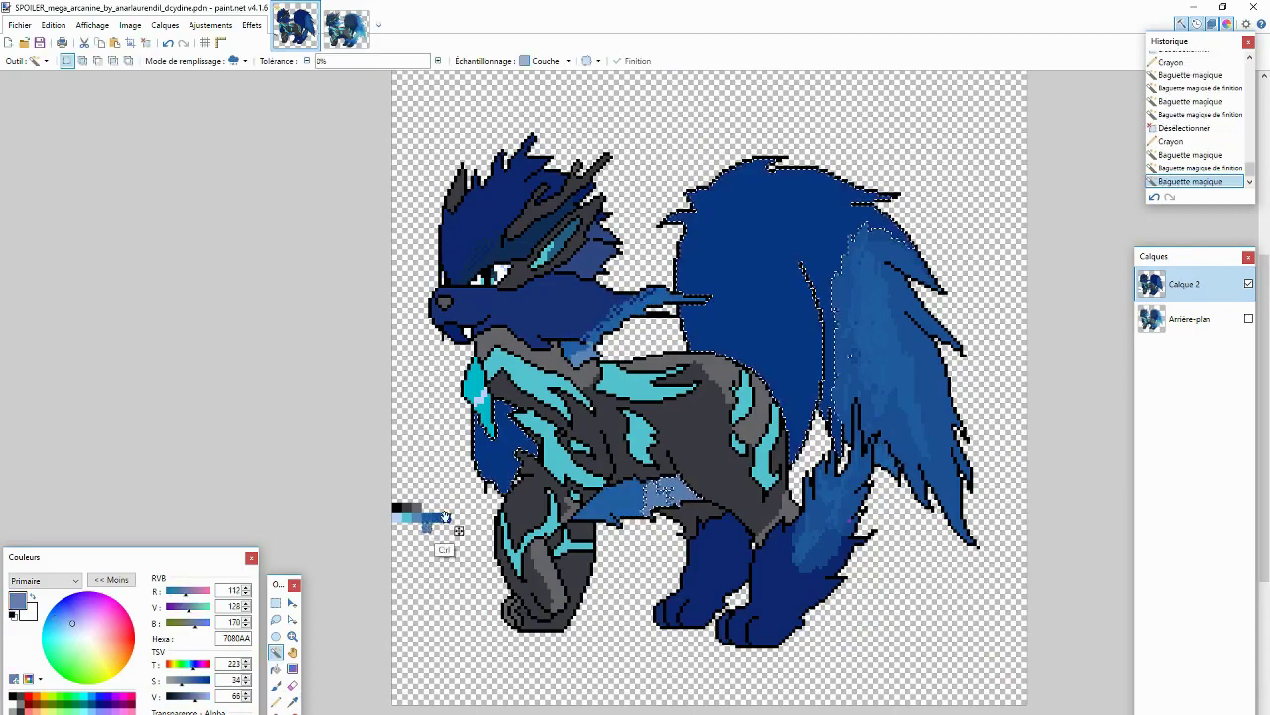
pyautogui.scroll(3, 655, 521)
pyautogui.scroll(-4, 417, 398)
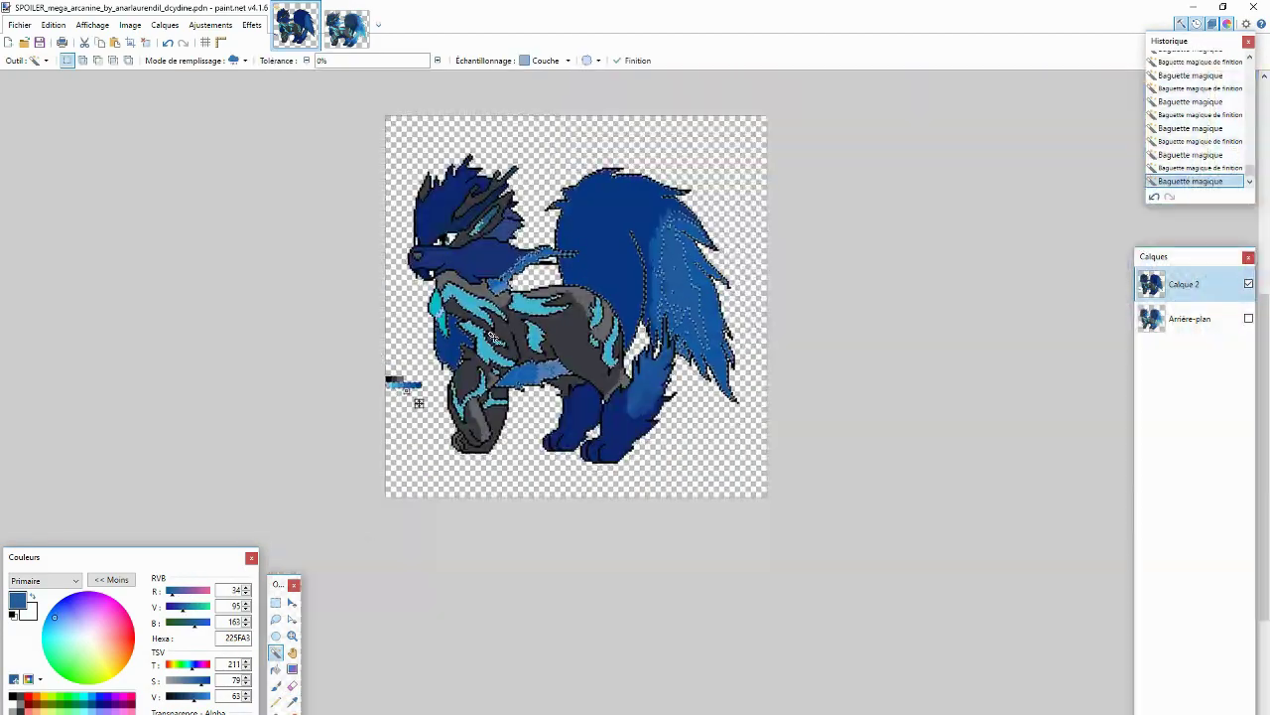
pyautogui.scroll(3, 370, 338)
pyautogui.hotkey('ctrl', 'd')
# Step: Add cyan (02BACC), dark teal (245F82) and blue (205B9F) swatches beneath the existing palette row with the Pencil
pyautogui.press('p')
pyautogui.click(255, 531)
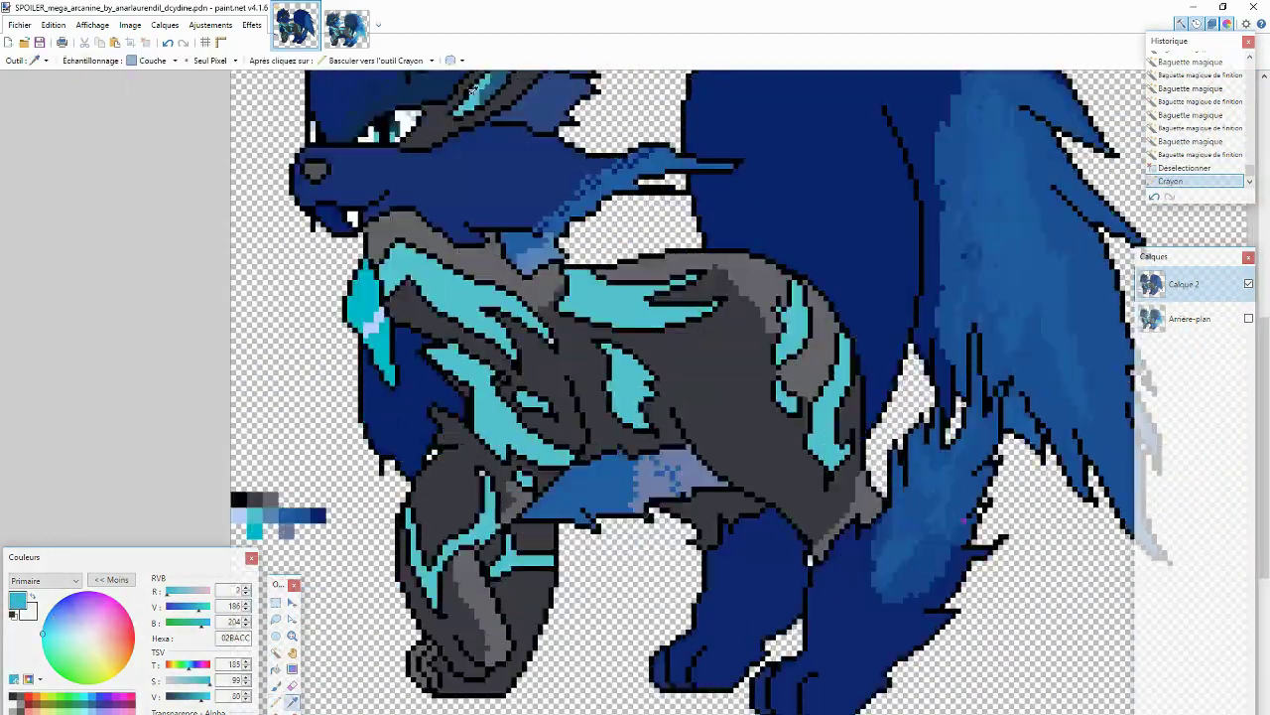
pyautogui.scroll(-2, 255, 531)
pyautogui.press('k')
pyautogui.click(271, 530)
pyautogui.scroll(-3, 271, 530)
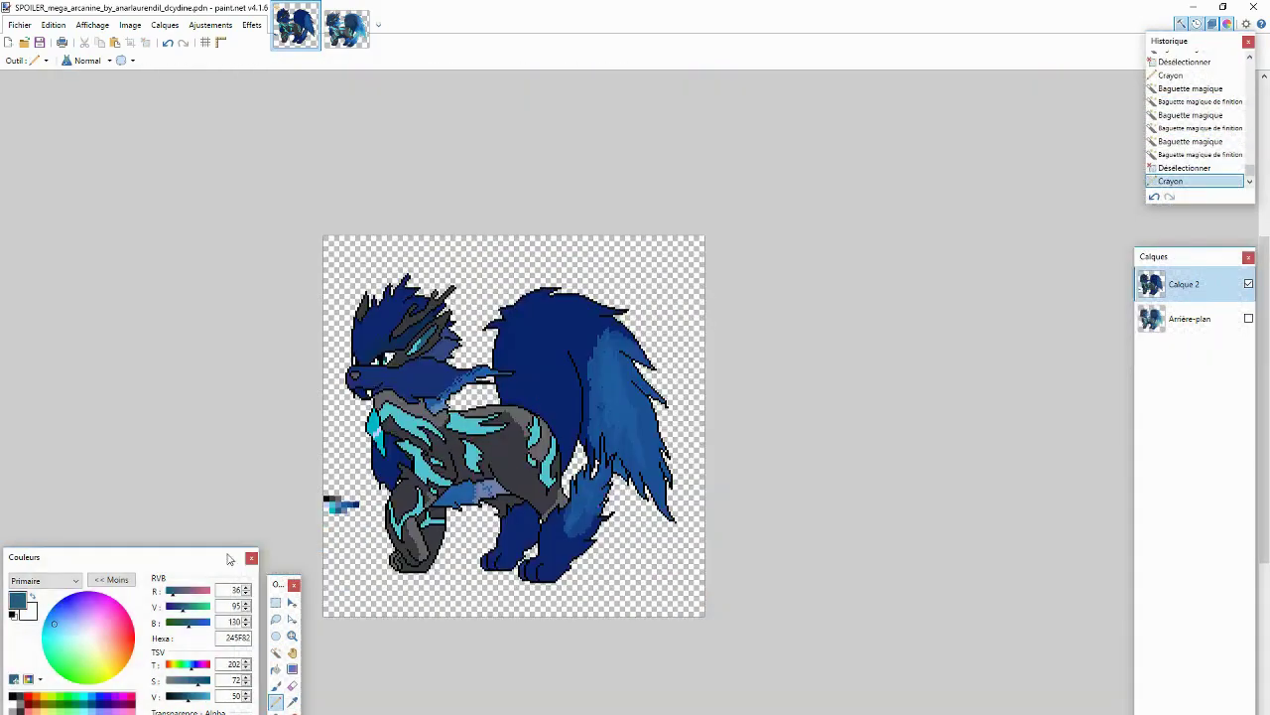
pyautogui.scroll(5, 271, 530)
pyautogui.click(308, 536)
# Step: Recolour the chest gem light blue (6EB9E8), matching it against the reference image
pyautogui.hotkey('ctrl', 'Tab')
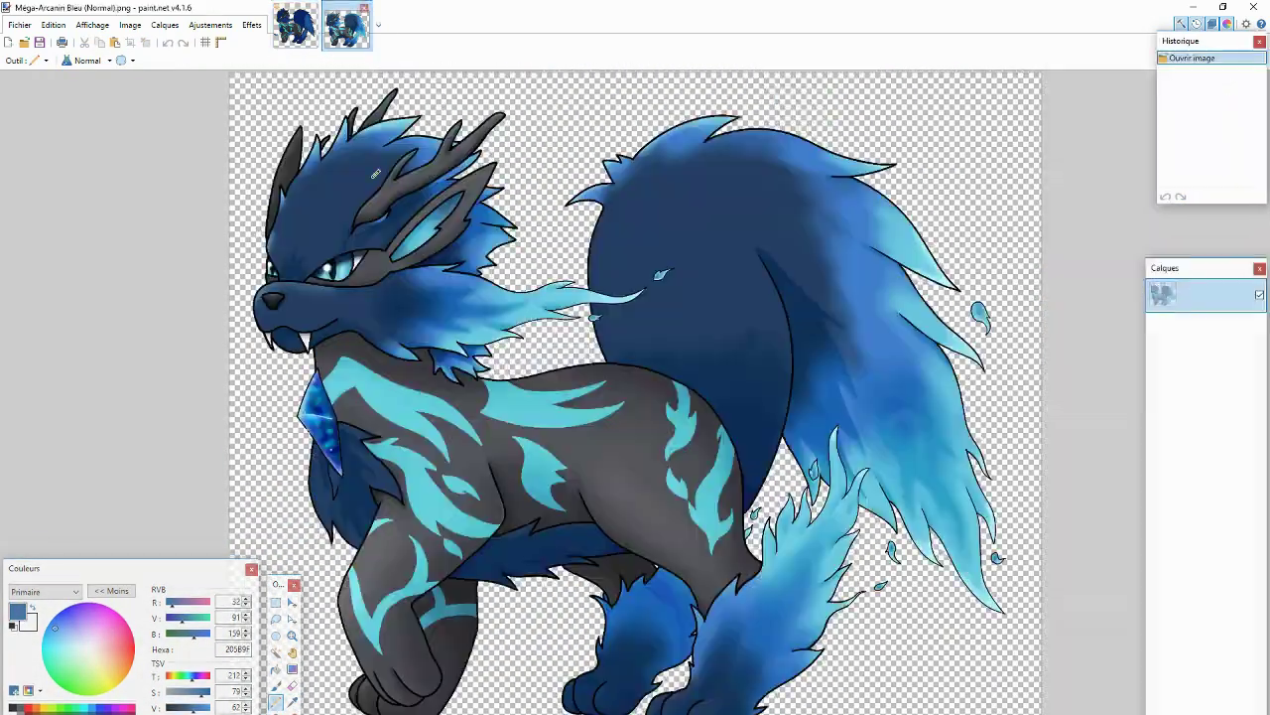
pyautogui.hotkey('ctrl', 'Tab')
pyautogui.hotkey('ctrl', 'Tab')
pyautogui.hotkey('ctrl', 'Tab')
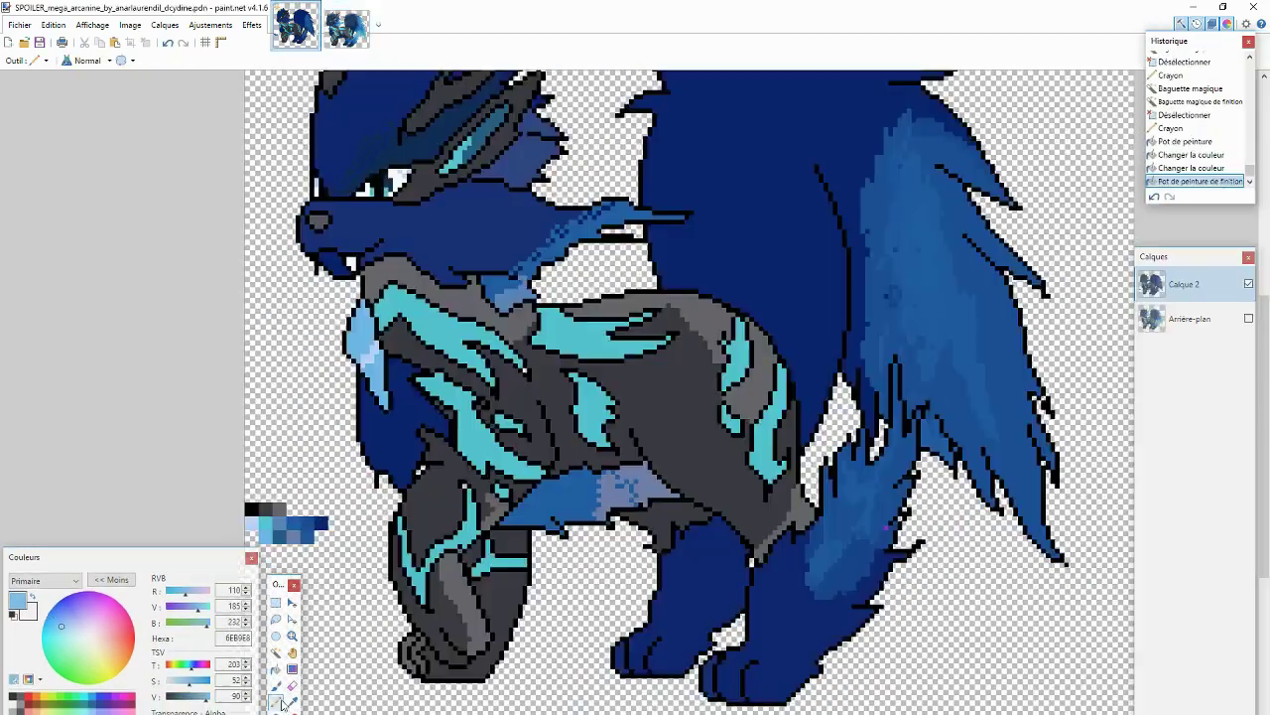
# Step: Shade the chest gem's facets with deeper blue (0E5C9D) and add small colour details following the reference image
pyautogui.hotkey('ctrl', 'Tab')
pyautogui.hotkey('ctrl', 'Tab')
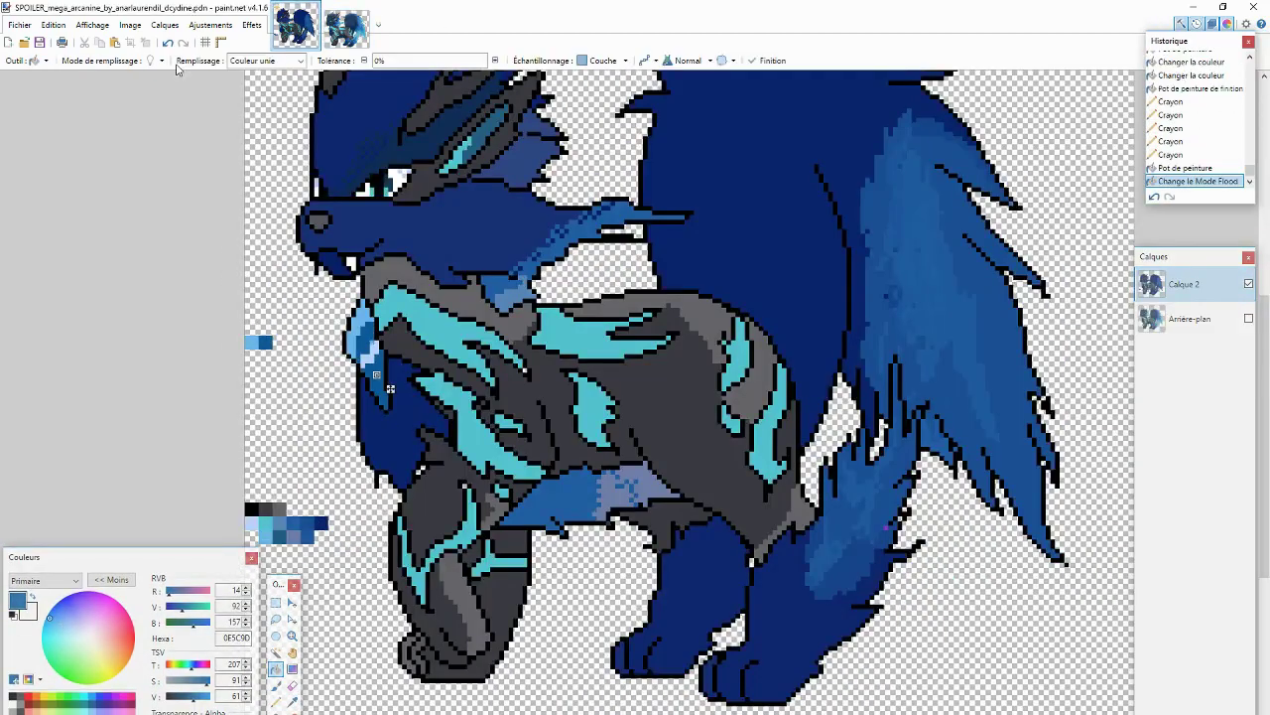
pyautogui.click(363, 35)
pyautogui.hotkey('ctrl', 'Tab')
pyautogui.hotkey('ctrl', 'Tab')
pyautogui.hotkey('ctrl', 'Tab')
pyautogui.hotkey('ctrl', 'Tab')
pyautogui.hotkey('ctrl', 'Tab')
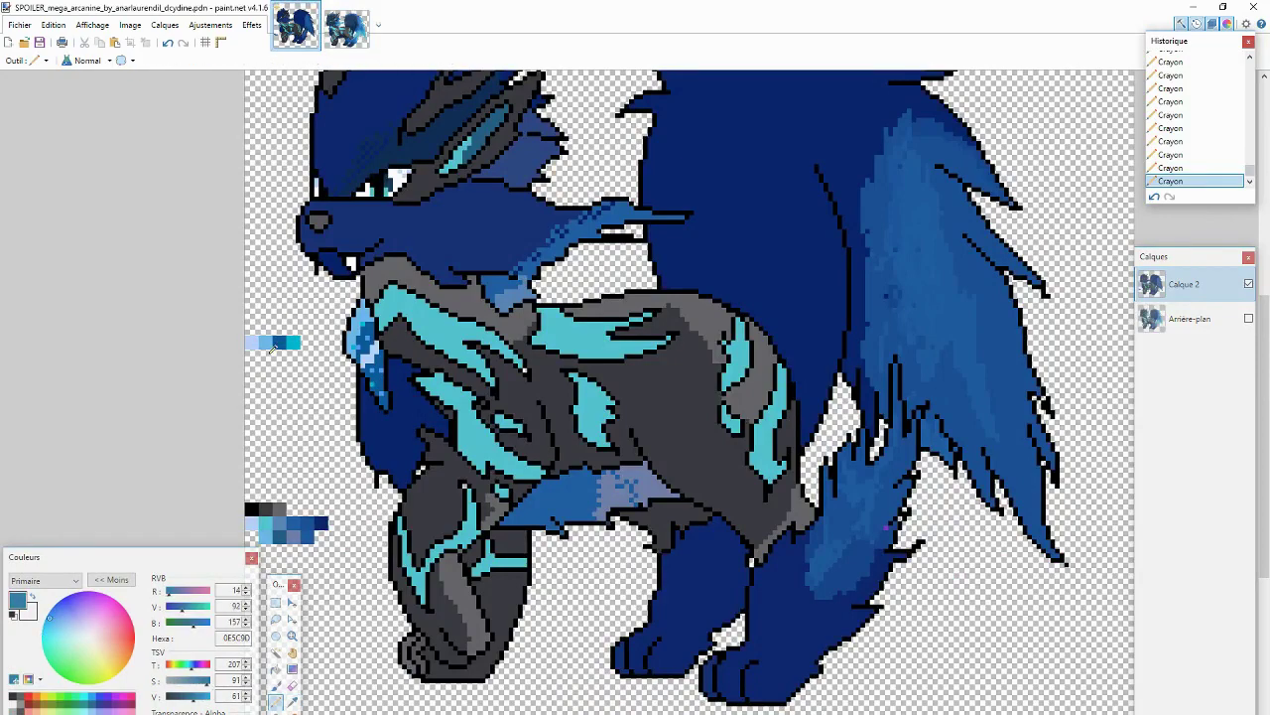
# Step: Shift the gem palette swatches along and insert a medium blue (529AF5) swatch between the light and dark blues
pyautogui.press('s')
pyautogui.click(253, 343)
pyautogui.hotkey('ctrl', 'd')
pyautogui.press('k')
pyautogui.click(376, 365)
pyautogui.press('s')
pyautogui.moveTo(295, 330); pyautogui.dragTo(270, 354)
pyautogui.press('m')
pyautogui.moveTo(281, 343)
pyautogui.mouseDown()
pyautogui.moveTo(298, 343)
pyautogui.moveTo(281, 342)
pyautogui.mouseUp()
pyautogui.hotkey('ctrl', 'd')
pyautogui.hotkey('ctrl', 'a')
# Step: Recolour the chest fur in dark blue tones from the reference image and shade it with 103259
pyautogui.hotkey('ctrl', 'Tab')
pyautogui.hotkey('ctrl', 'Tab')
pyautogui.hotkey('ctrl', 'Tab')
pyautogui.hotkey('ctrl', 'Tab')
pyautogui.hotkey('ctrl', 'Tab')
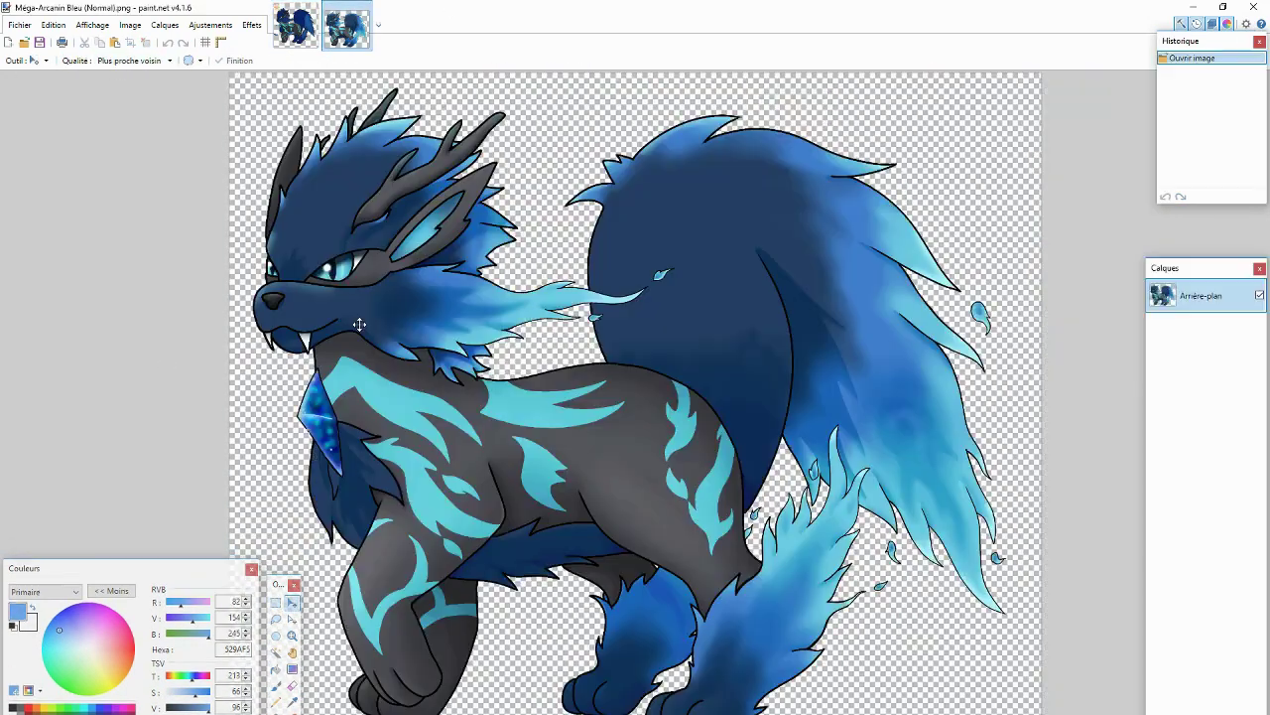
pyautogui.hotkey('ctrl', 'Tab')
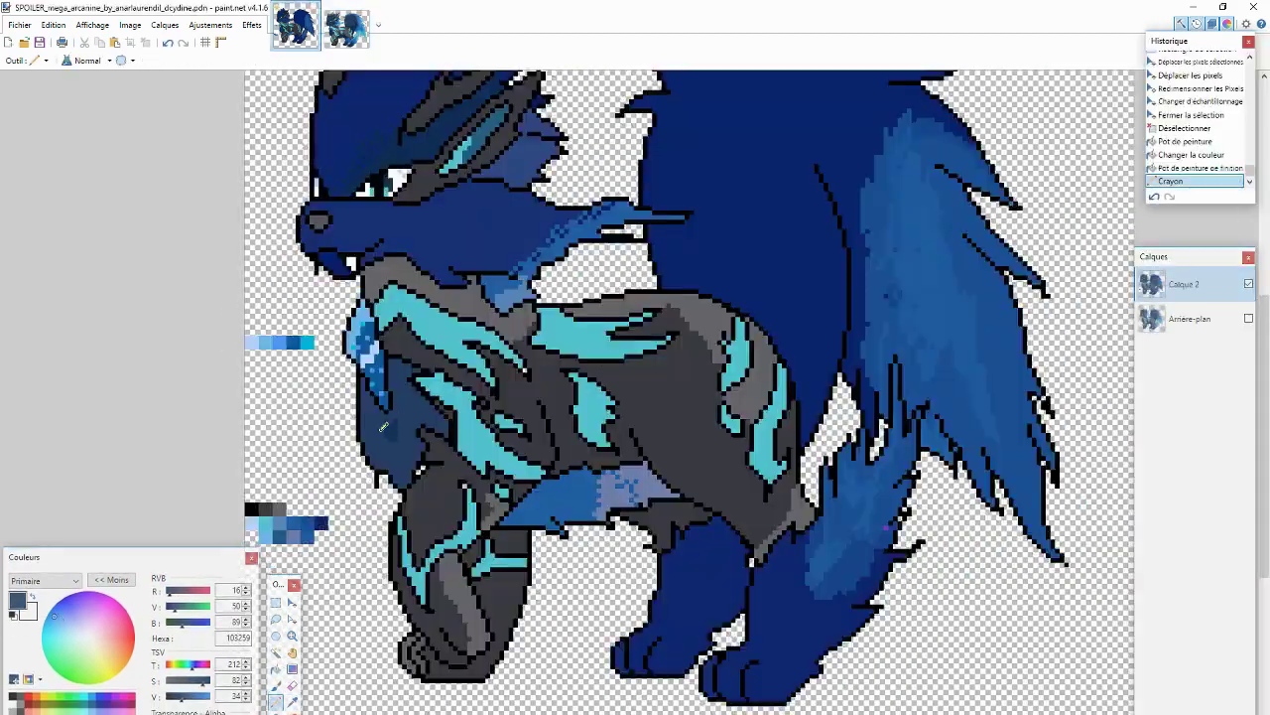
pyautogui.moveTo(377, 437); pyautogui.dragTo(405, 394)
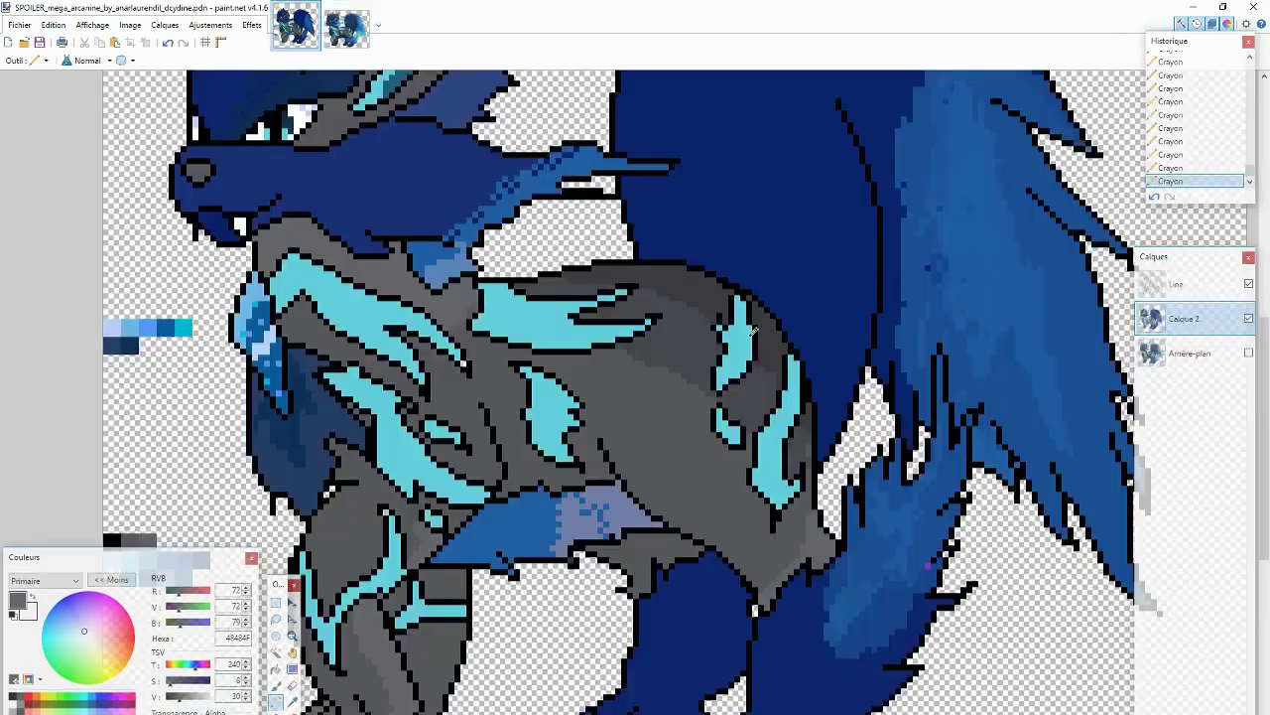
# Step: Shade the lower edge of the thigh and the belly in dark greys (48484F and 3C3C41), comparing with the reference image
pyautogui.moveTo(615, 451); pyautogui.dragTo(720, 548)
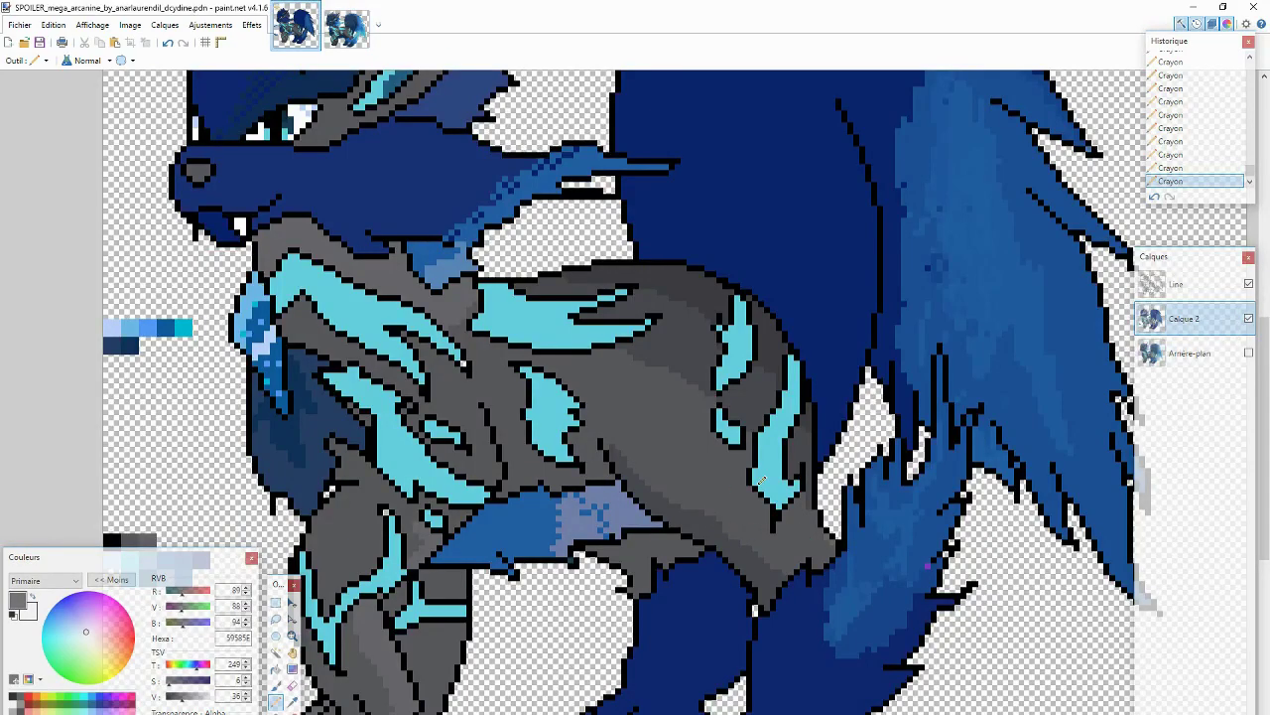
pyautogui.hotkey('ctrl', 'Tab')
pyautogui.hotkey('ctrl', 'Tab')
pyautogui.hotkey('ctrl', 'Tab')
pyautogui.hotkey('ctrl', 'Tab')
pyautogui.hotkey('ctrl', 'Tab')
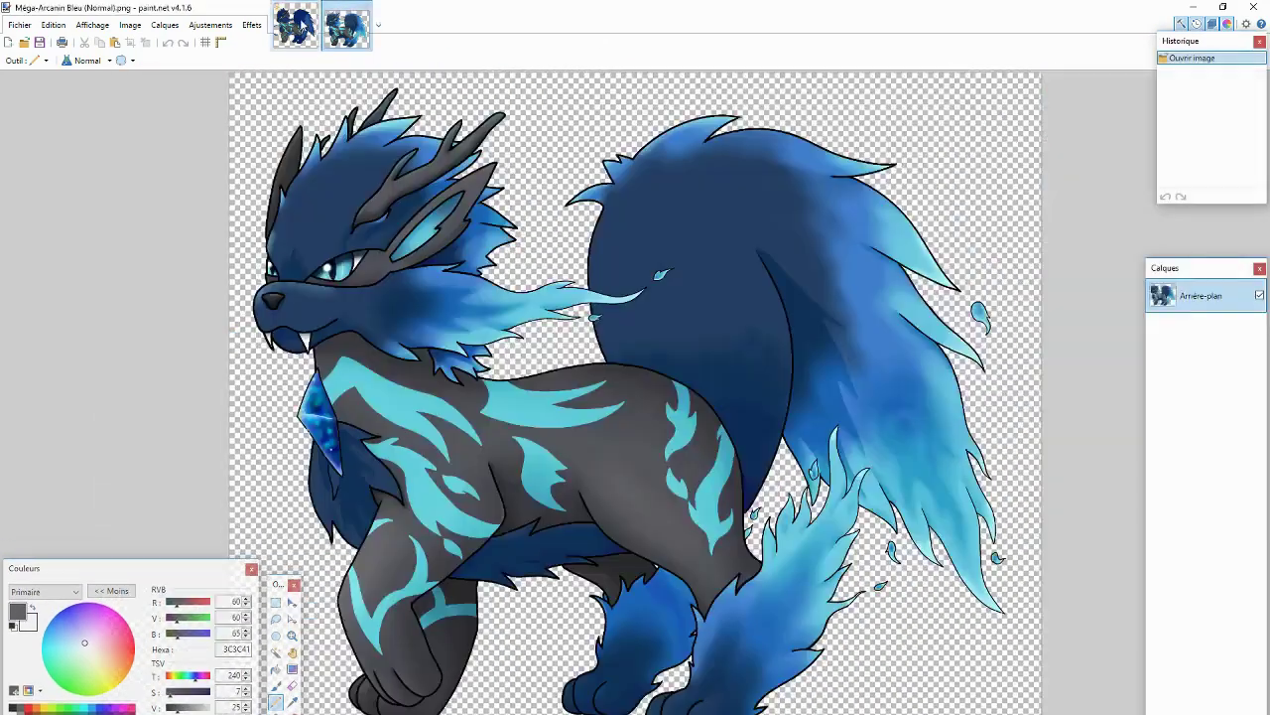
pyautogui.click(295, 23)
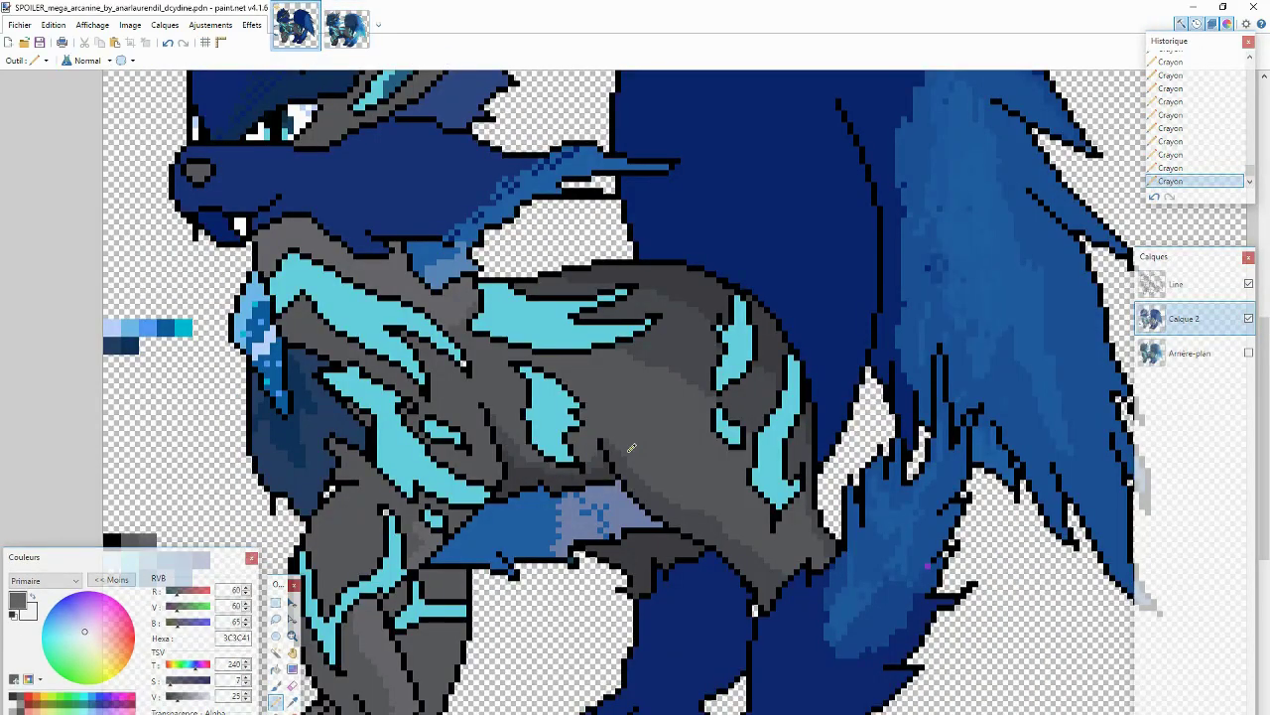
# Step: Fill the highlight areas on the flank and upper foreleg with a lighter grey, following the reference image
pyautogui.hotkey('ctrl', 'Tab')
pyautogui.hotkey('ctrl', 'Tab')
pyautogui.hotkey('ctrl', 'Tab')
pyautogui.hotkey('ctrl', 'Tab')
pyautogui.press('f')
pyautogui.click(349, 536)
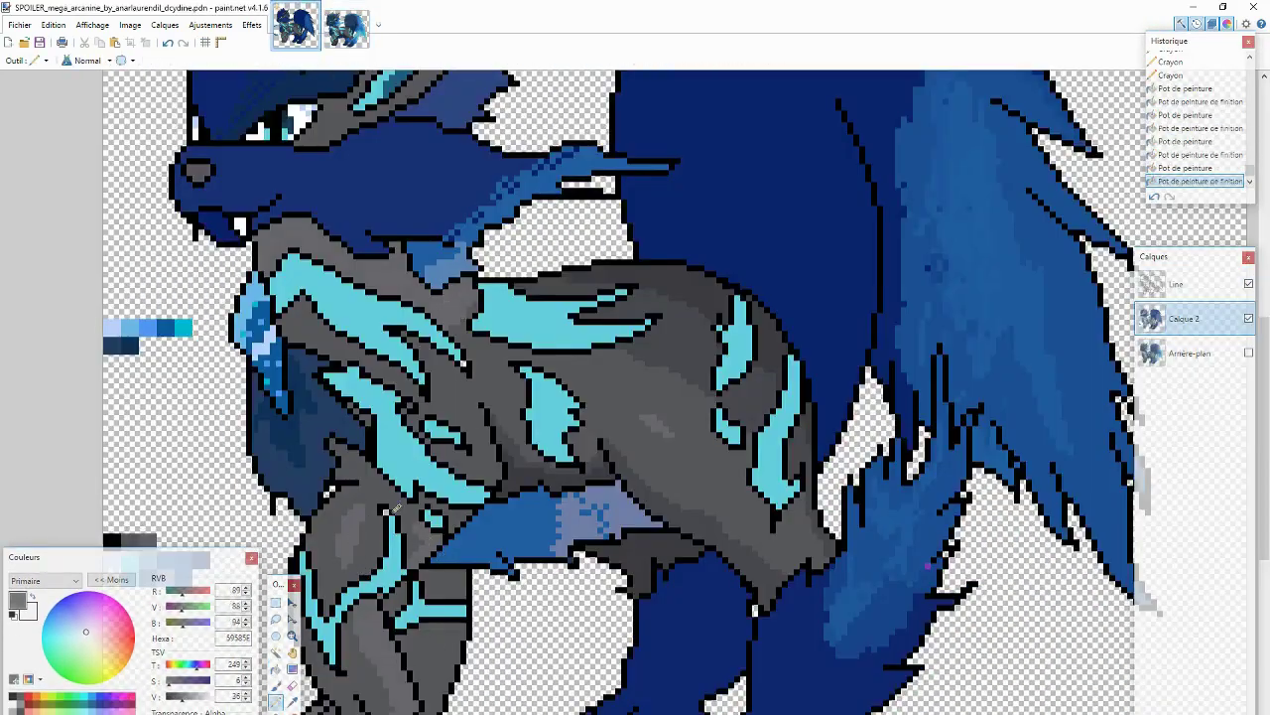
# Step: Darken the grey fur behind the belly with 29292D and add a row of grey swatches under the gem palette
pyautogui.scroll(-3, 656, 377)
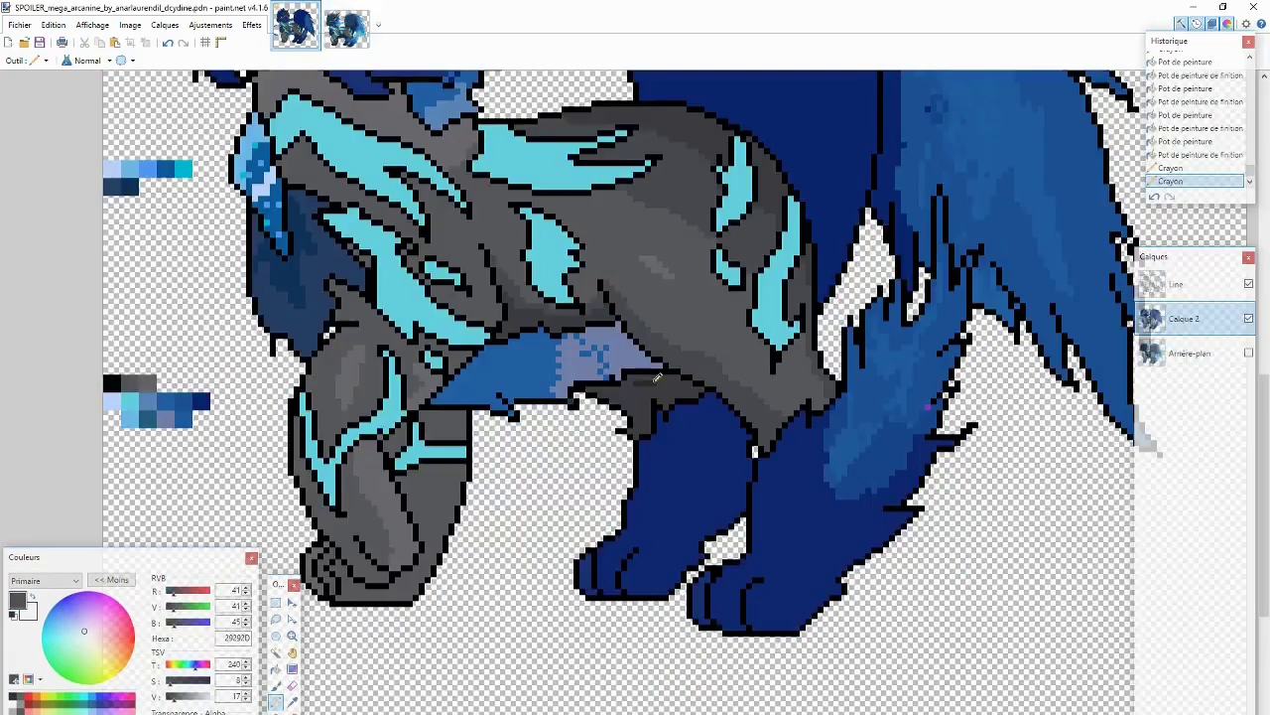
pyautogui.moveTo(656, 377)
pyautogui.mouseDown()
pyautogui.moveTo(596, 375)
pyautogui.moveTo(620, 395)
pyautogui.mouseUp()
pyautogui.scroll(3, 502, 629)
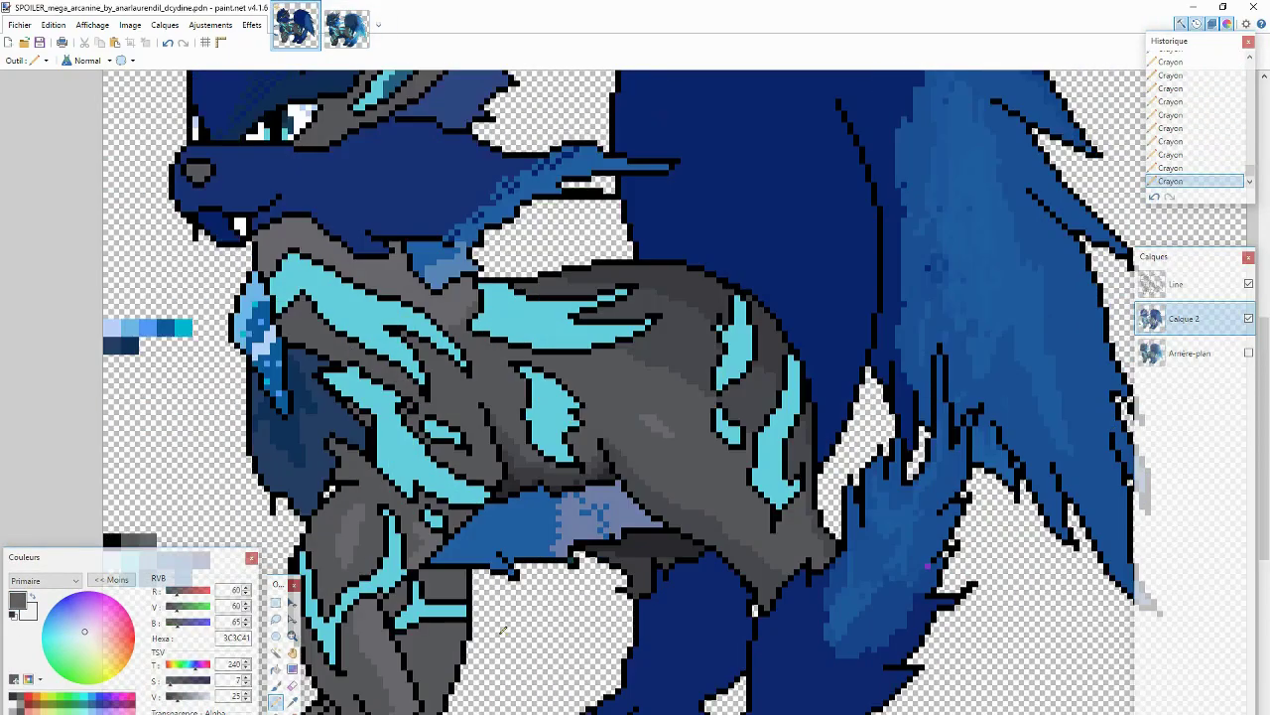
pyautogui.moveTo(134, 353); pyautogui.dragTo(156, 355)
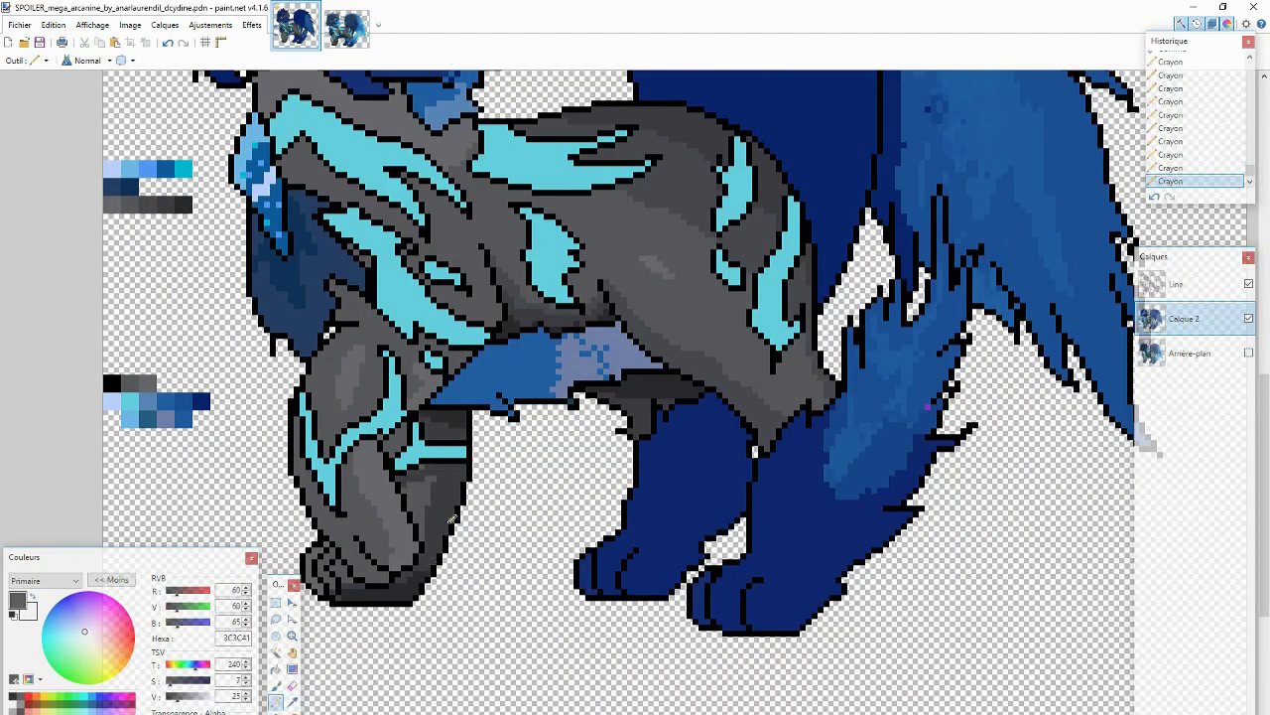
# Step: Refine the dark grey shading on the forelegs and chest, and paint a lighter grey (69686D) highlight along the flank
pyautogui.scroll(-2, 420, 453)
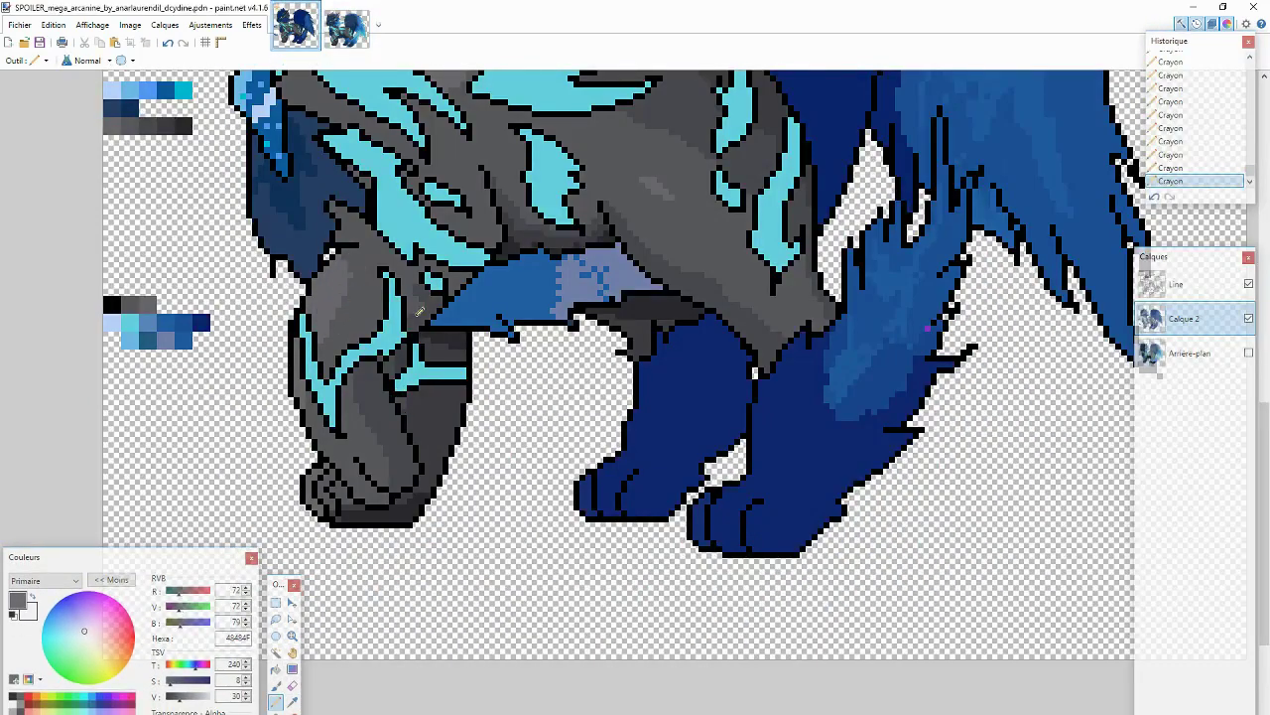
pyautogui.scroll(2, 574, 272)
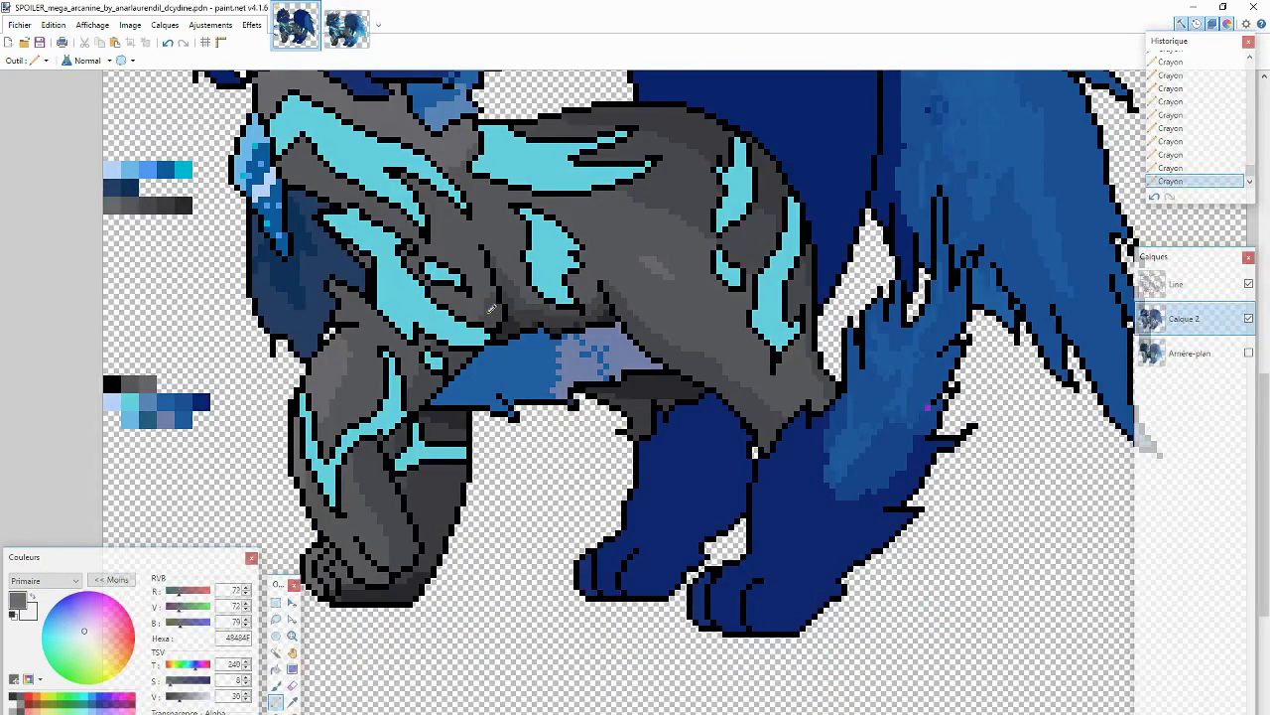
pyautogui.keyDown('ctrl'); pyautogui.click(490, 309); pyautogui.keyUp('ctrl')
pyautogui.scroll(4, 429, 288)
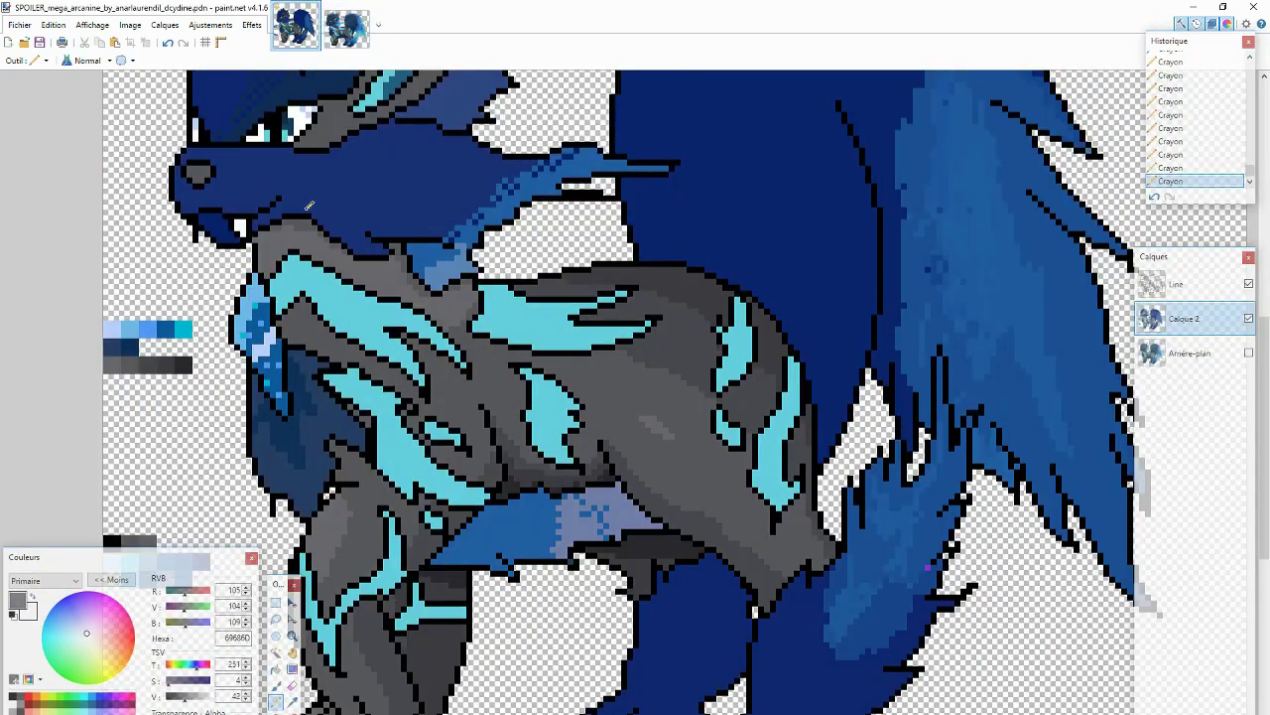
pyautogui.moveTo(642, 402)
pyautogui.mouseDown()
pyautogui.moveTo(589, 309)
pyautogui.moveTo(599, 361)
pyautogui.mouseUp()
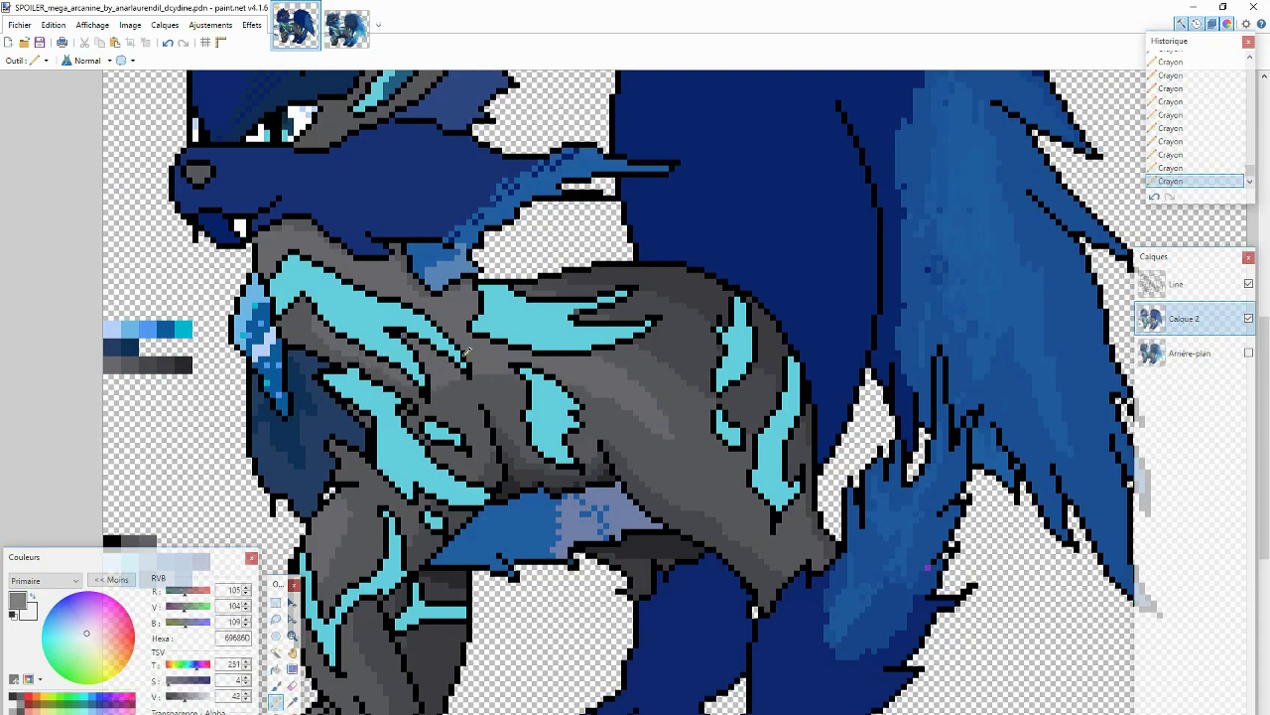
# Step: Touch up the grey body shading with sampled greys 29292D, 59585E and 48484F
pyautogui.scroll(-8, 464, 352)
pyautogui.keyDown('ctrl'); pyautogui.click(397, 410); pyautogui.keyUp('ctrl')
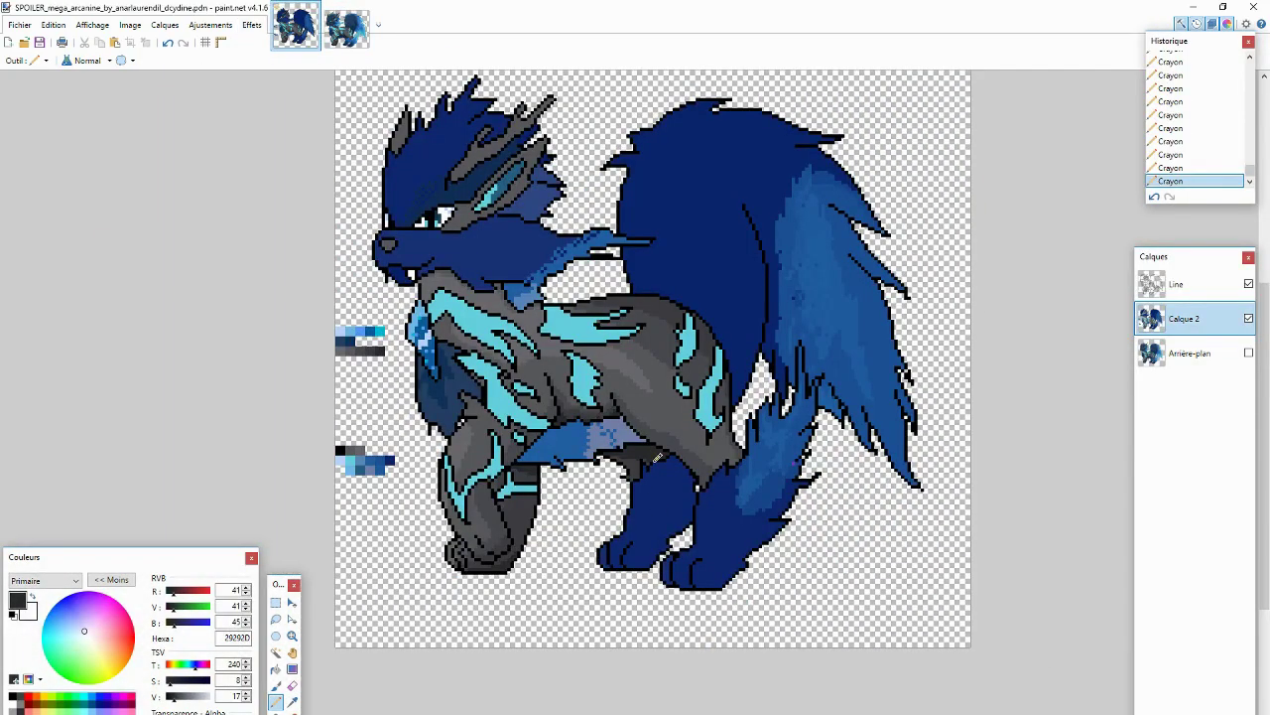
pyautogui.scroll(-5, 655, 456)
pyautogui.scroll(8, 586, 444)
pyautogui.keyDown('ctrl'); pyautogui.click(587, 444); pyautogui.keyUp('ctrl')
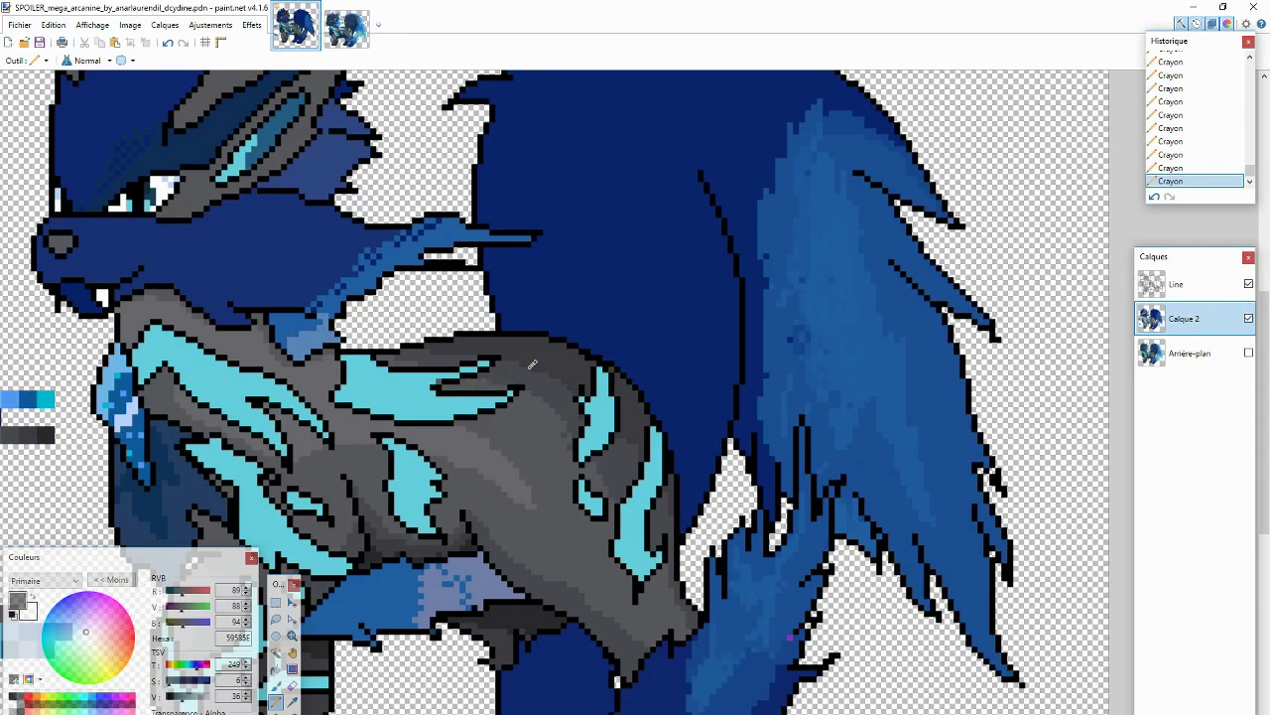
pyautogui.scroll(-6, 629, 387)
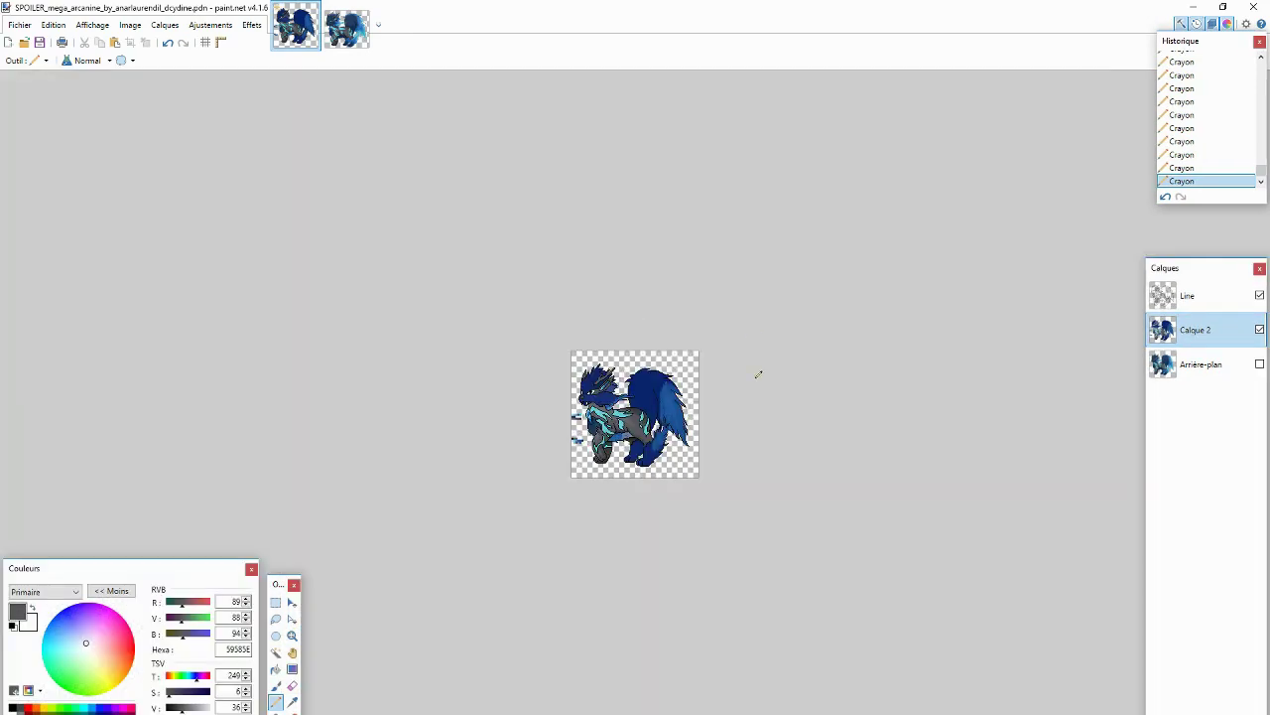
pyautogui.scroll(5, 536, 418)
pyautogui.keyDown('ctrl'); pyautogui.click(536, 418); pyautogui.keyUp('ctrl')
pyautogui.scroll(-4, 617, 489)
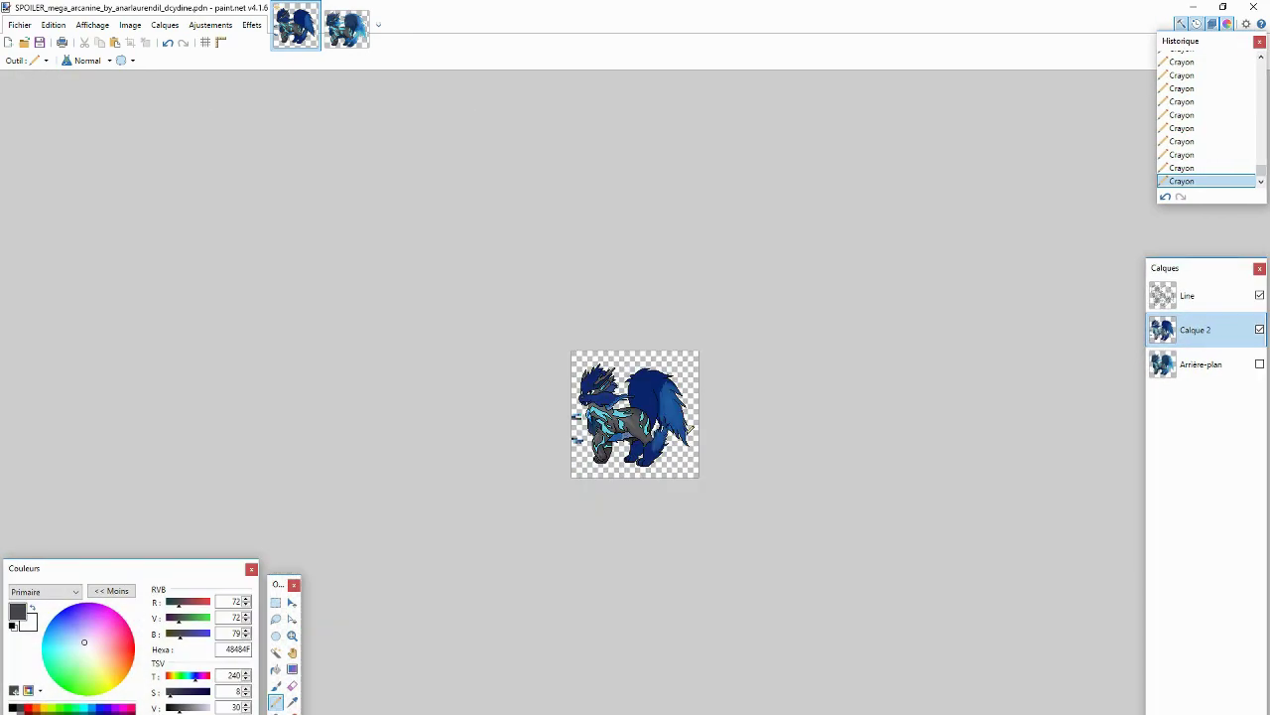
# Step: Recolour the marking on the far foreleg in darker teal (3A8DA2), comparing with the reference image
pyautogui.hotkey('ctrl', 'Tab')
pyautogui.hotkey('ctrl', 'Tab')
pyautogui.scroll(5, 680, 431)
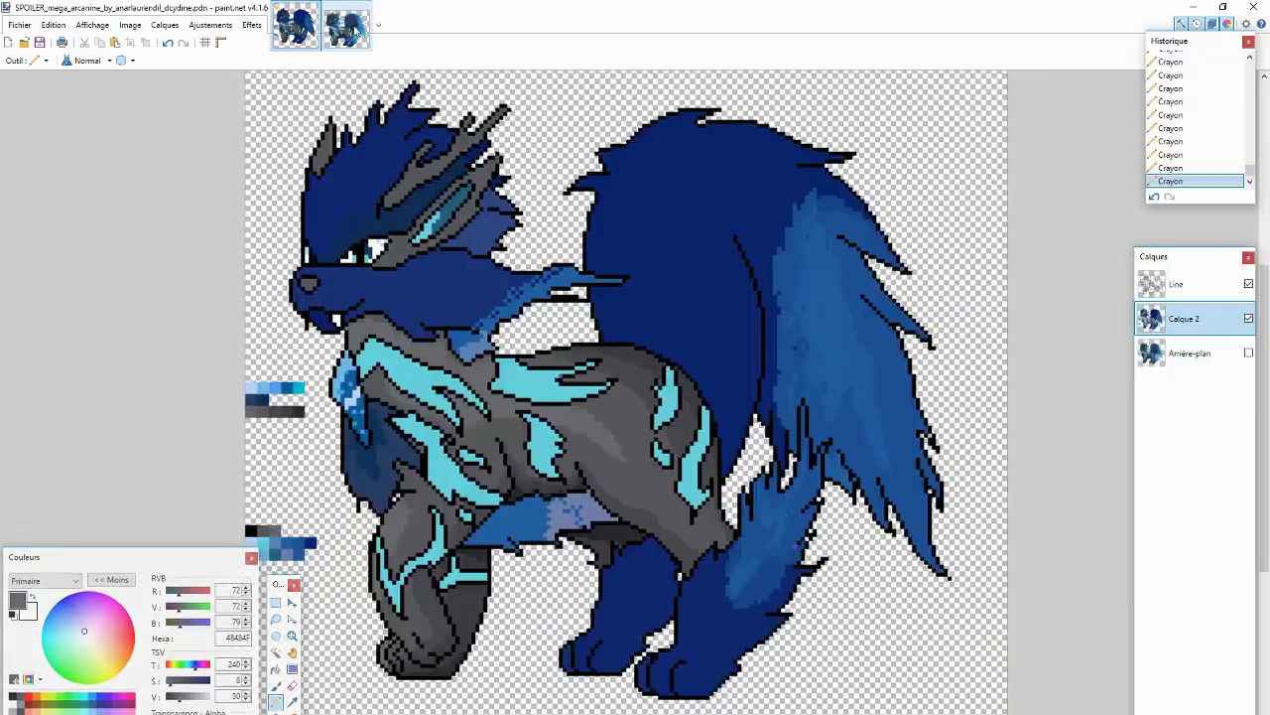
pyautogui.hotkey('ctrl', 'Tab')
pyautogui.hotkey('ctrl', 'Tab')
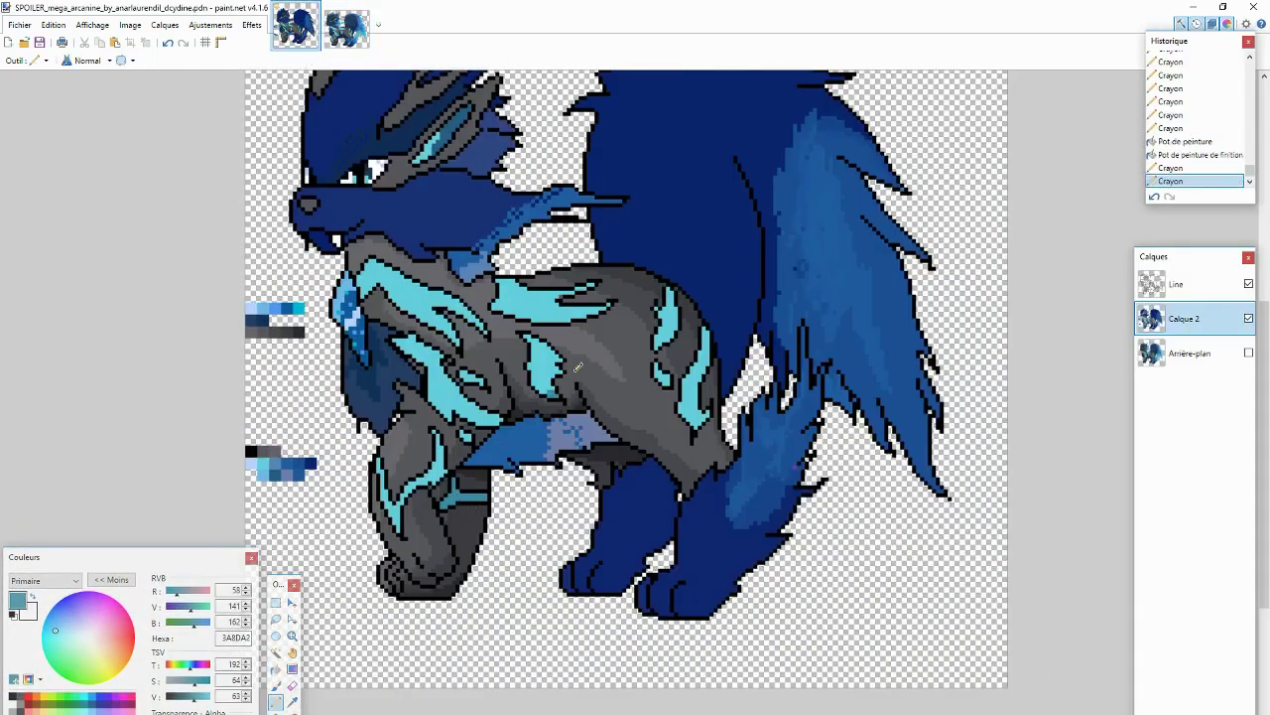
# Step: Recolour the belly fur dark blue (103259) and shade it with 102359, following the reference image
pyautogui.scroll(-2, 390, 114)
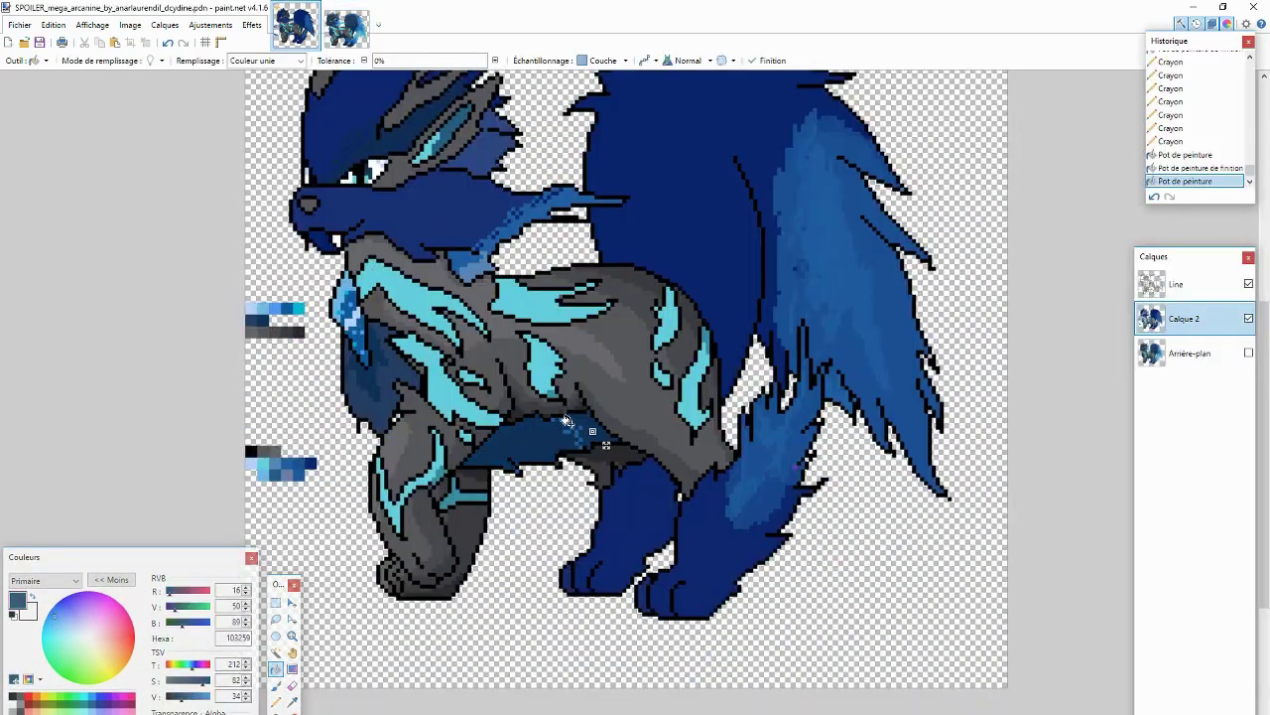
pyautogui.hotkey('ctrl', 'Tab')
pyautogui.click(294, 29)
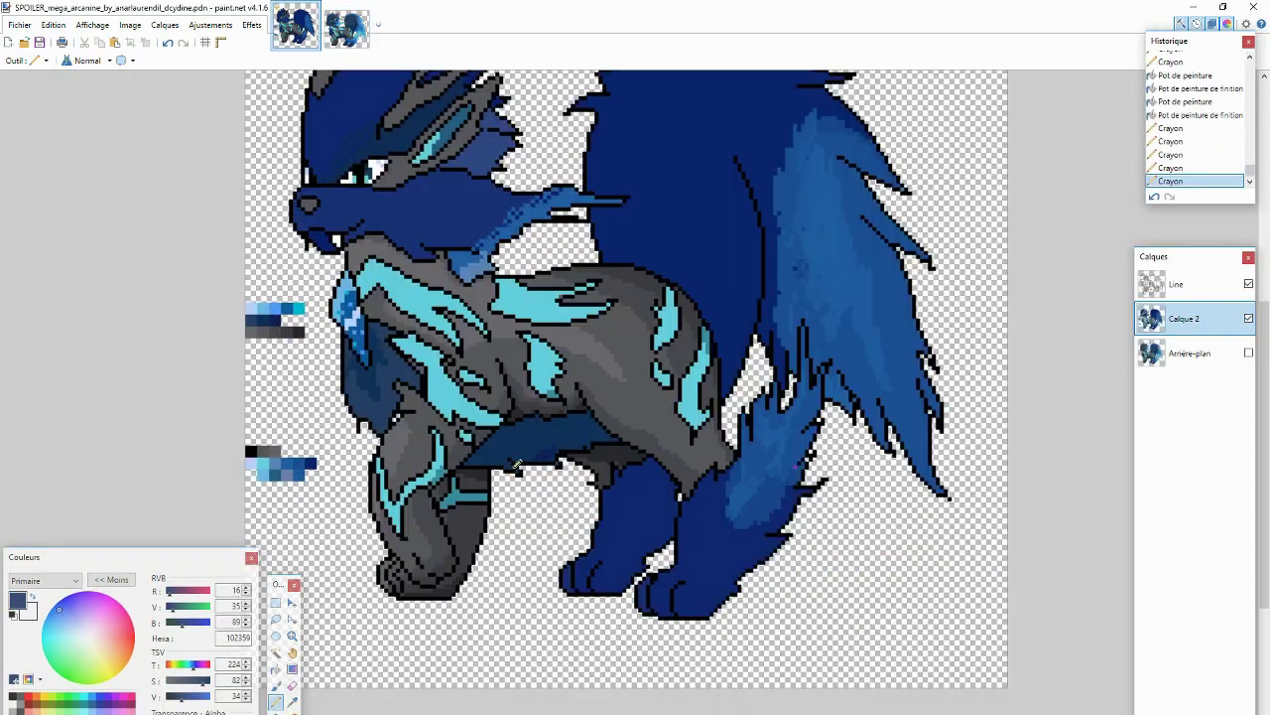
pyautogui.keyDown('ctrl'); pyautogui.click(549, 418); pyautogui.keyUp('ctrl')
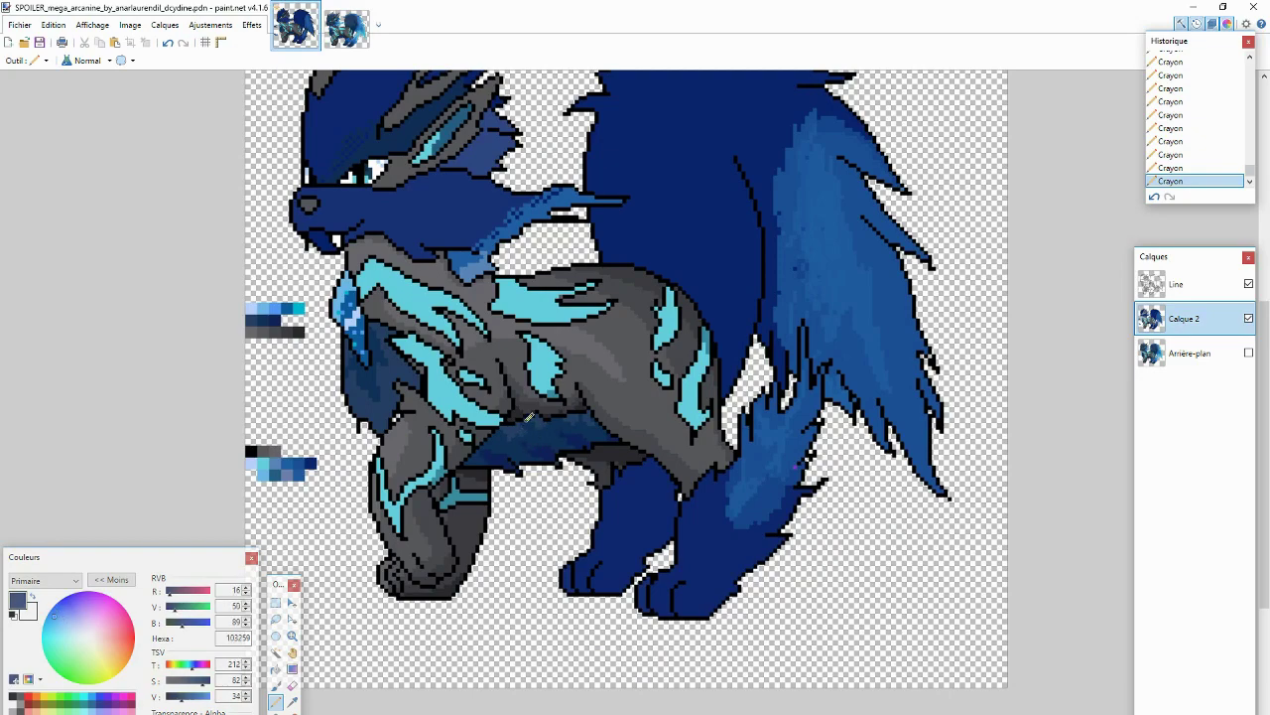
pyautogui.hotkey('ctrl', 'Tab')
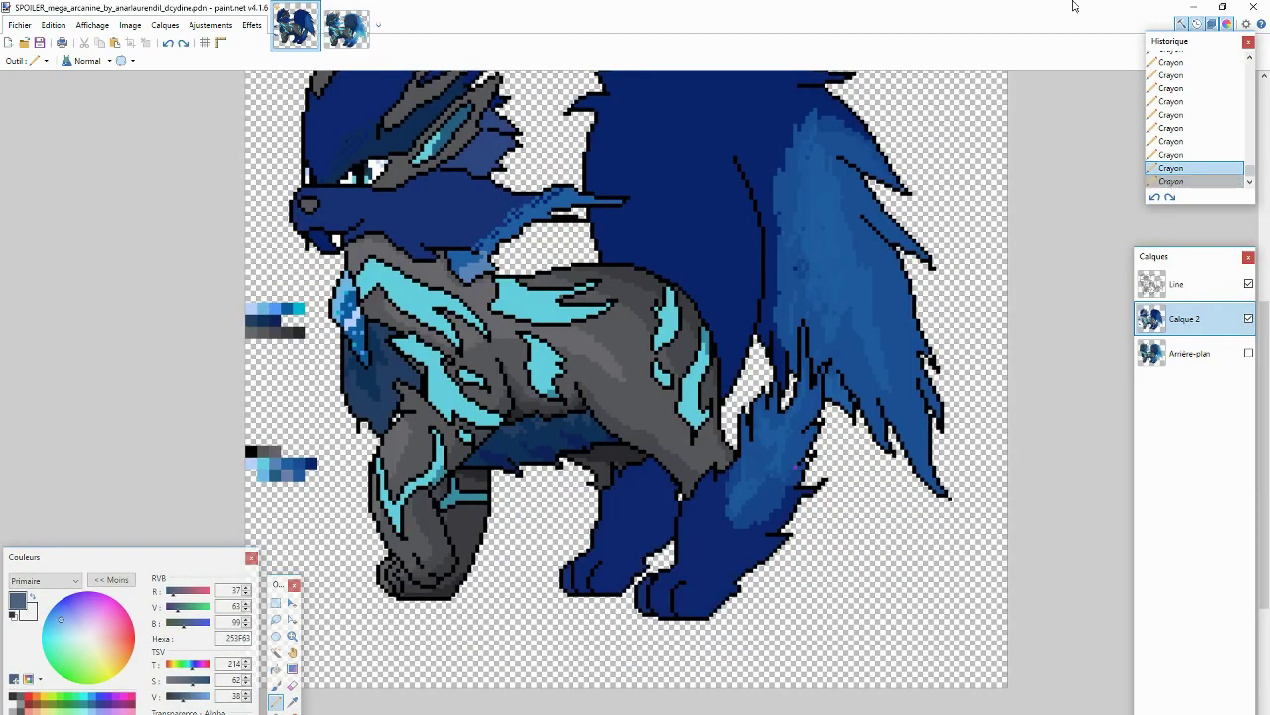
# Step: Fill the dark part of the tail with the muted dark blue sampled from the palette
pyautogui.hotkey('ctrl', 'Tab')
pyautogui.press('k')
pyautogui.click(252, 324)
pyautogui.scroll(3, 251, 323)
pyautogui.press('f')
pyautogui.click(769, 479)
# Step: Shade the lower part of the tail's dark area with jagged 103259 fur strokes, following the reference image
pyautogui.hotkey('ctrl', 'Tab')
pyautogui.hotkey('ctrl', 'Tab')
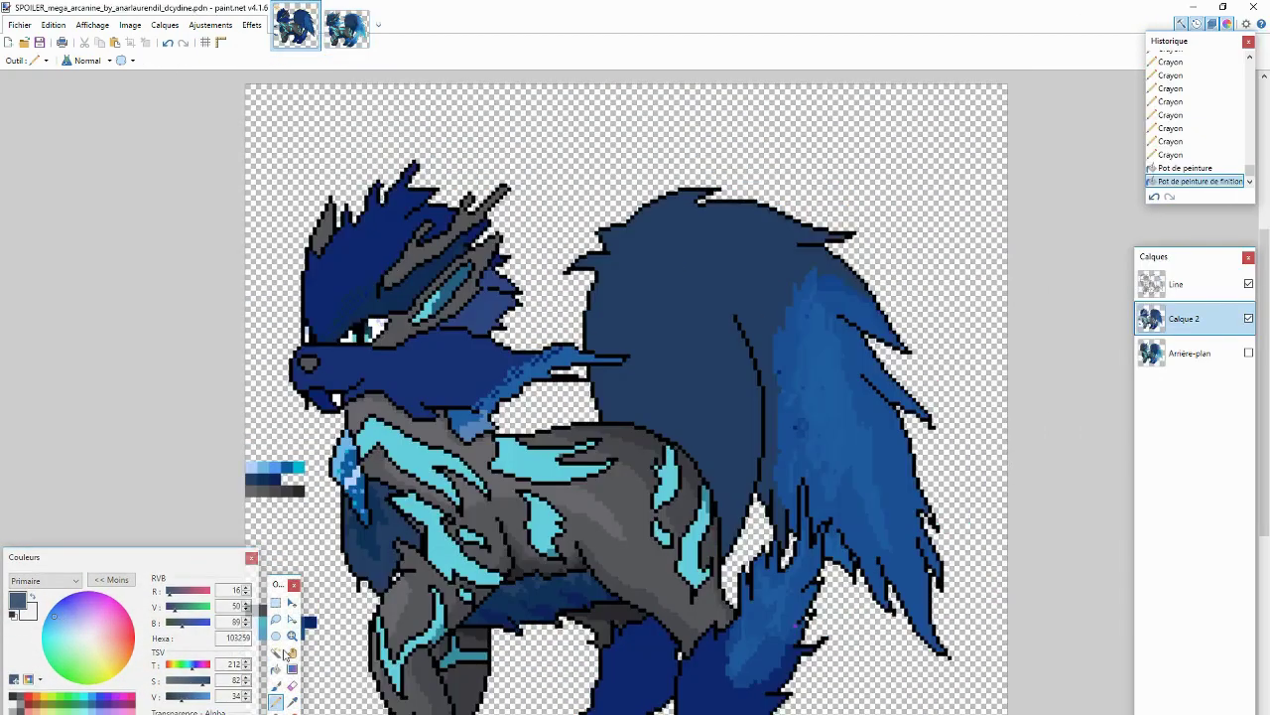
pyautogui.press('p')
pyautogui.hotkey('ctrl', 'Tab')
pyautogui.hotkey('ctrl', 'Tab')
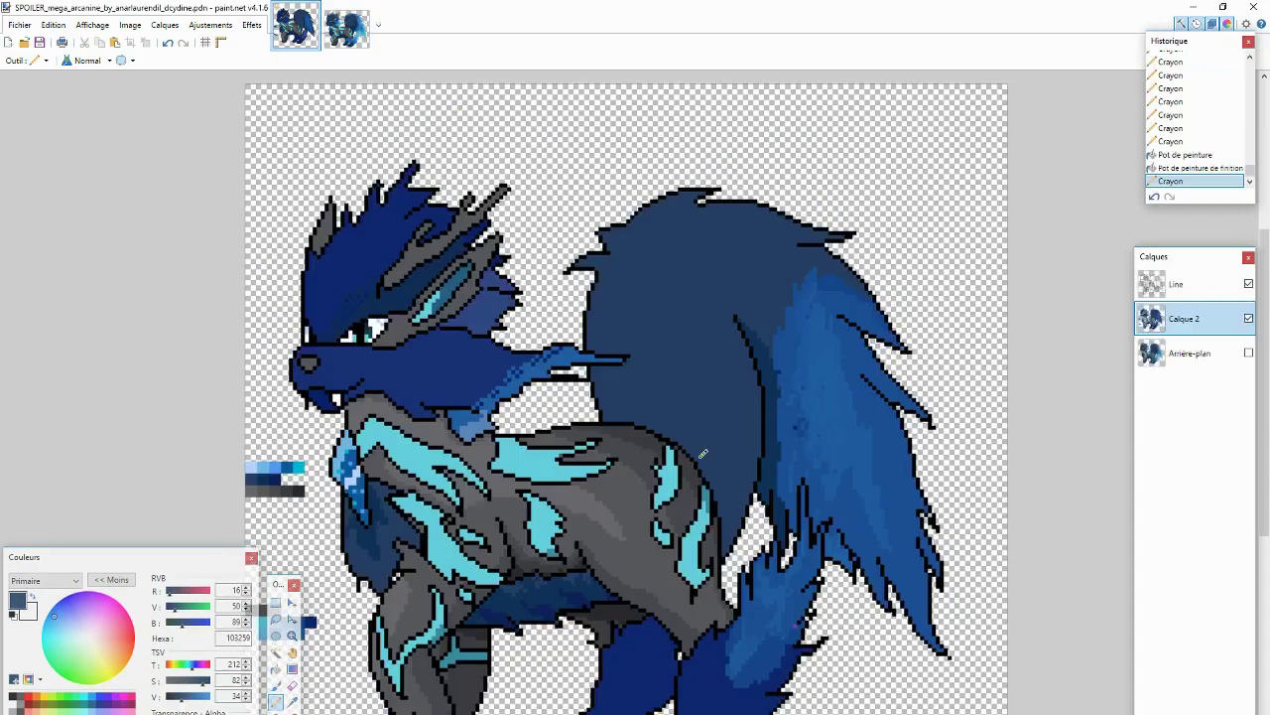
pyautogui.moveTo(723, 496)
pyautogui.mouseDown()
pyautogui.moveTo(701, 417)
pyautogui.moveTo(670, 403)
pyautogui.mouseUp()
pyautogui.moveTo(630, 421); pyautogui.dragTo(605, 384)
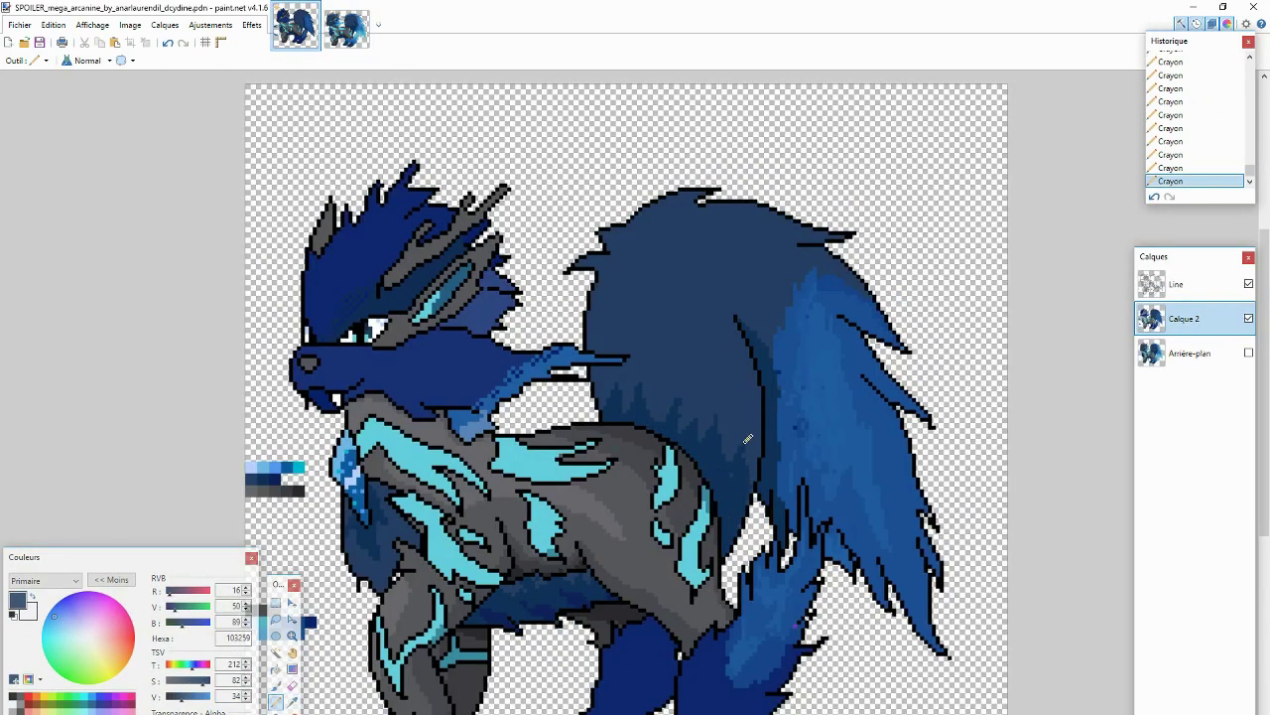
pyautogui.press('k')
pyautogui.click(655, 387)
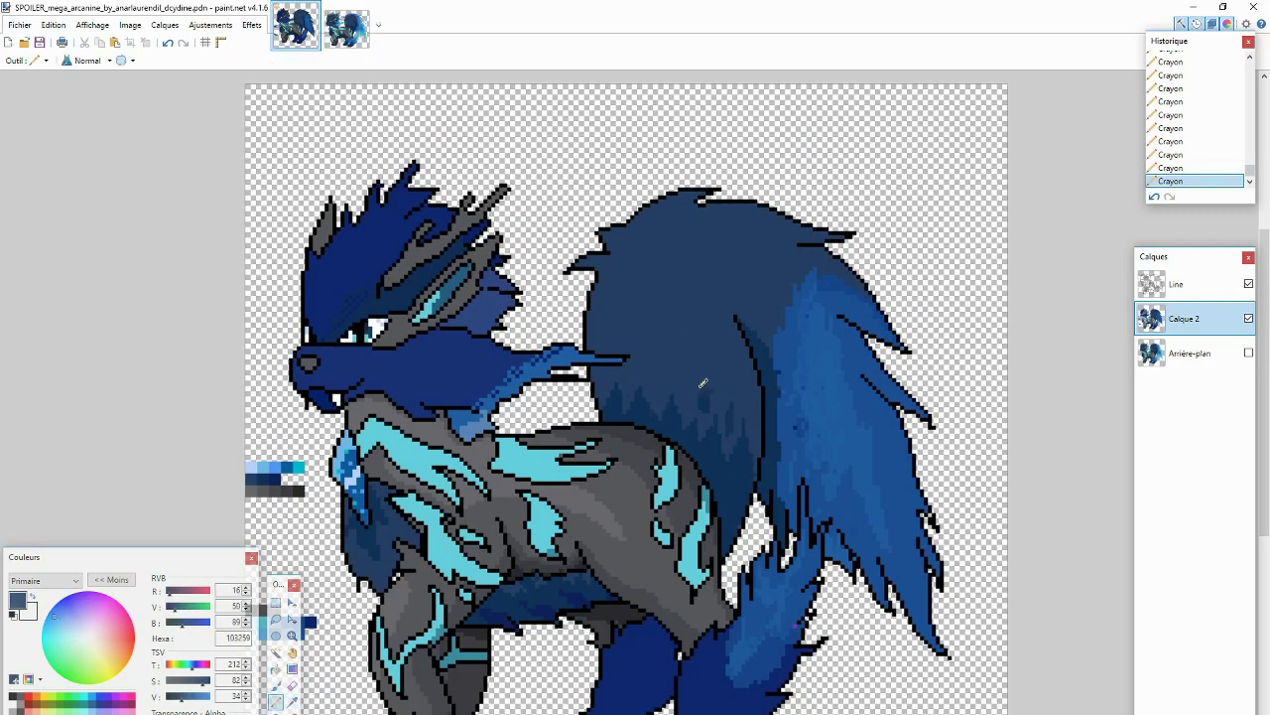
# Step: Fill the outer part of the tail with bright blue 1C66B8 after checking the reference image
pyautogui.hotkey('ctrl', 'Tab')
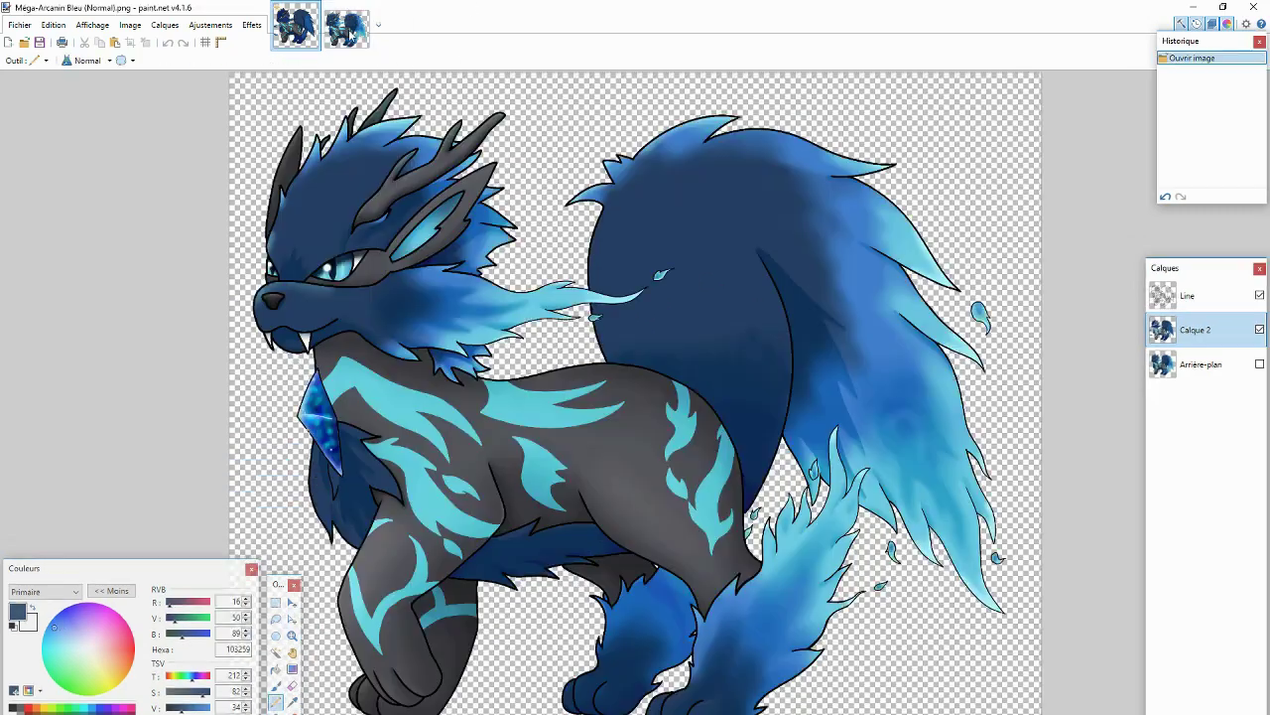
pyautogui.hotkey('ctrl', 'Tab')
pyautogui.press('f')
pyautogui.click(831, 420)
pyautogui.press('p')
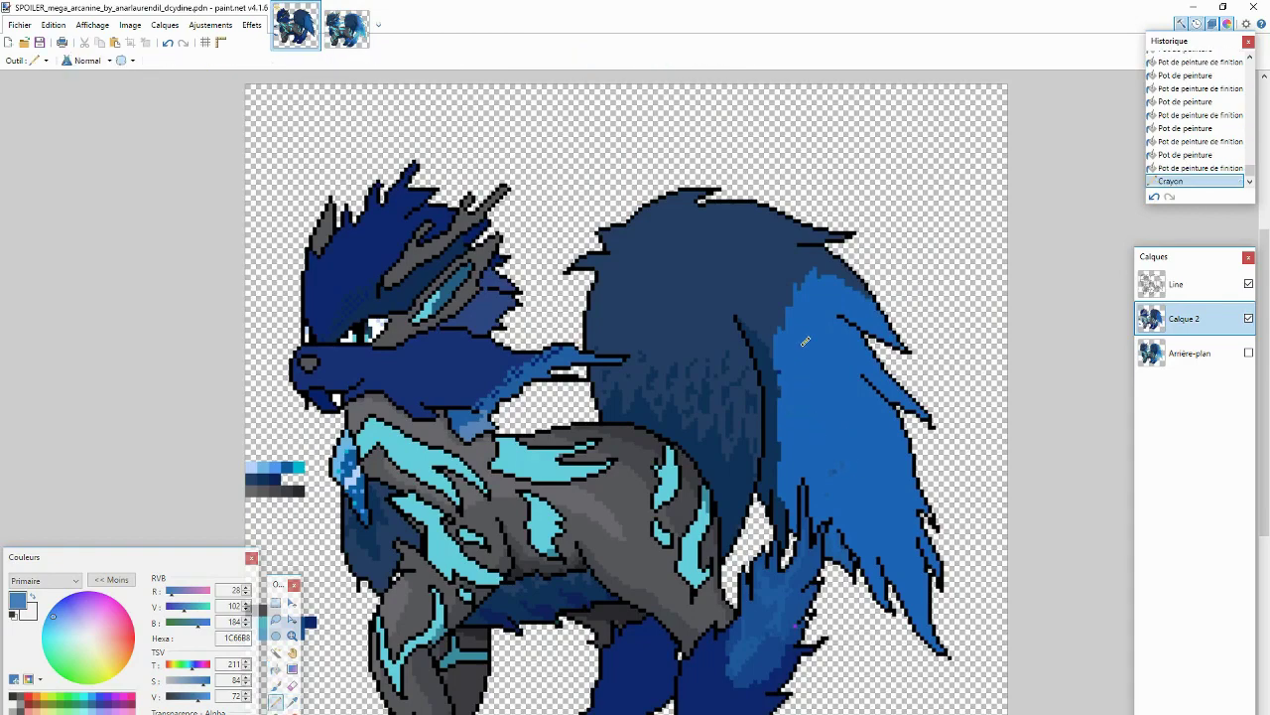
pyautogui.click(806, 341)
pyautogui.click(882, 514)
# Step: Shade the inner edge of the outer tail with jagged 103259 strokes down toward the hind leg
pyautogui.click(771, 354)
pyautogui.click(776, 359)
pyautogui.click(792, 385)
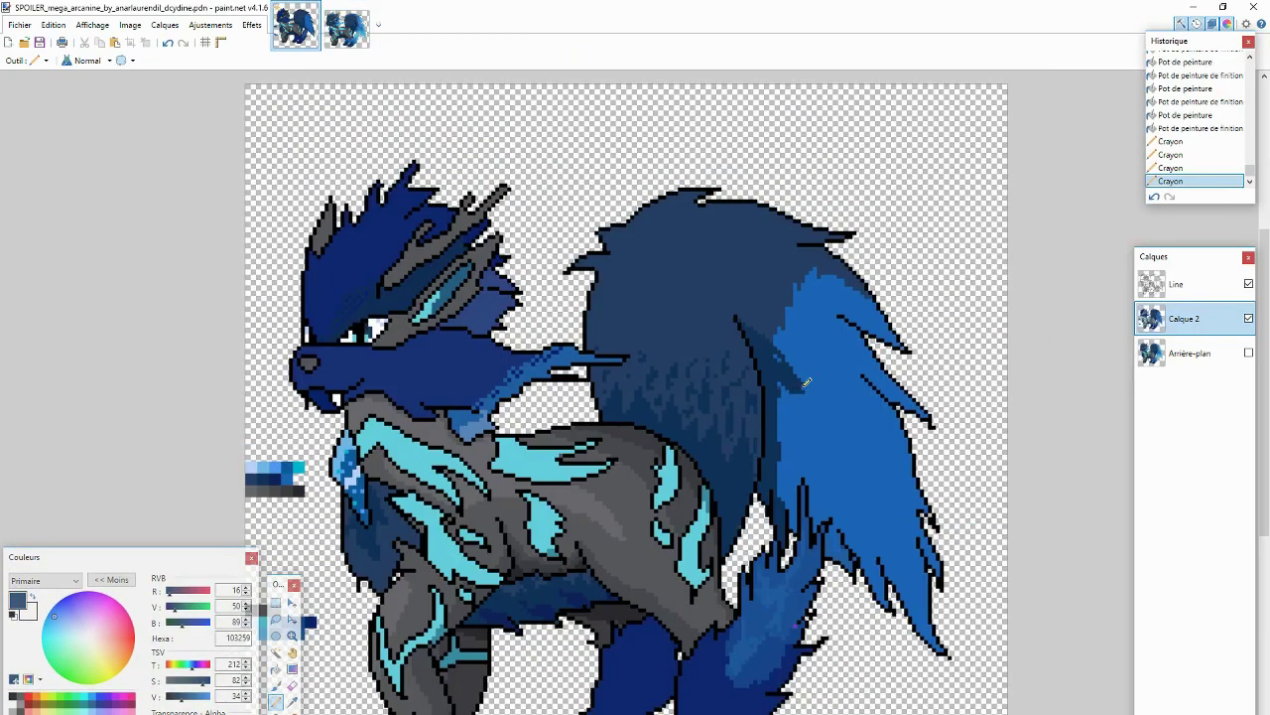
pyautogui.click(796, 417)
pyautogui.click(800, 428)
pyautogui.scroll(-3, 809, 298)
pyautogui.click(809, 293)
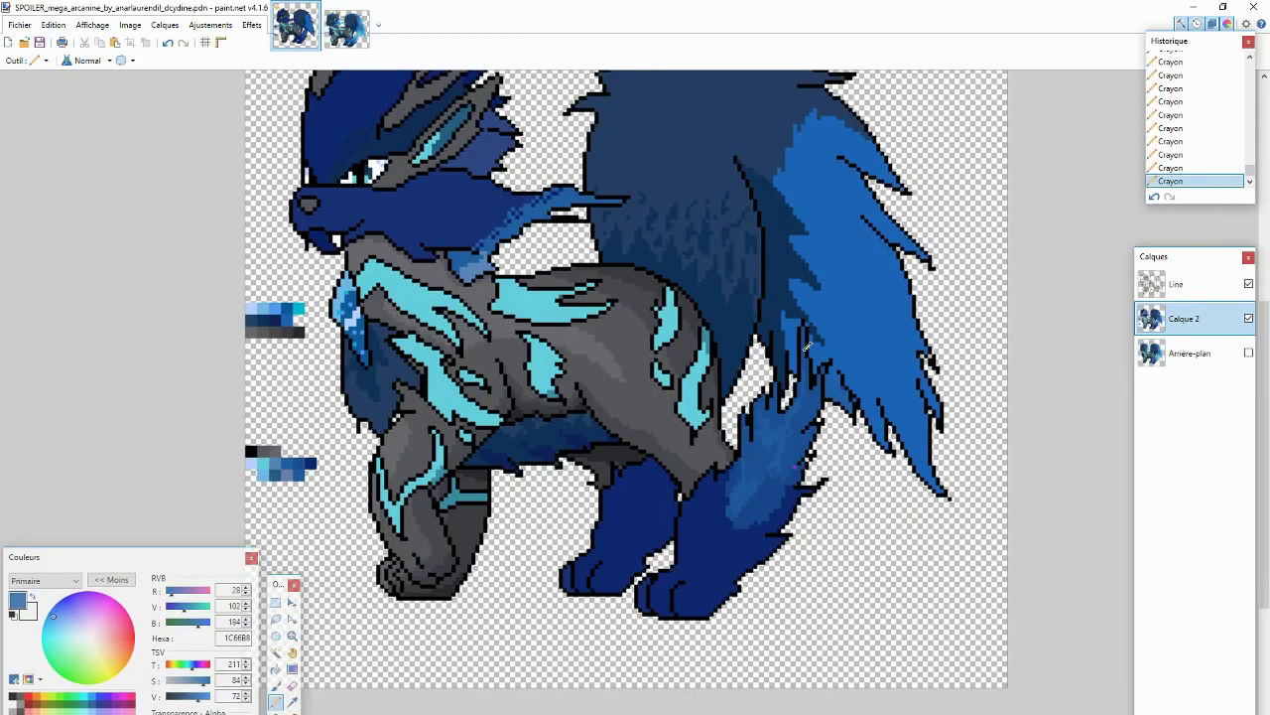
# Step: Add the light blues 6FCEE5 and 2FA2CC to the swatches beside the sprite, comparing with the reference image
pyautogui.scroll(2, 814, 282)
pyautogui.hotkey('ctrl', 'Tab')
pyautogui.hotkey('ctrl', 'Tab')
pyautogui.hotkey('ctrl', 'Tab')
pyautogui.hotkey('ctrl', 'Tab')
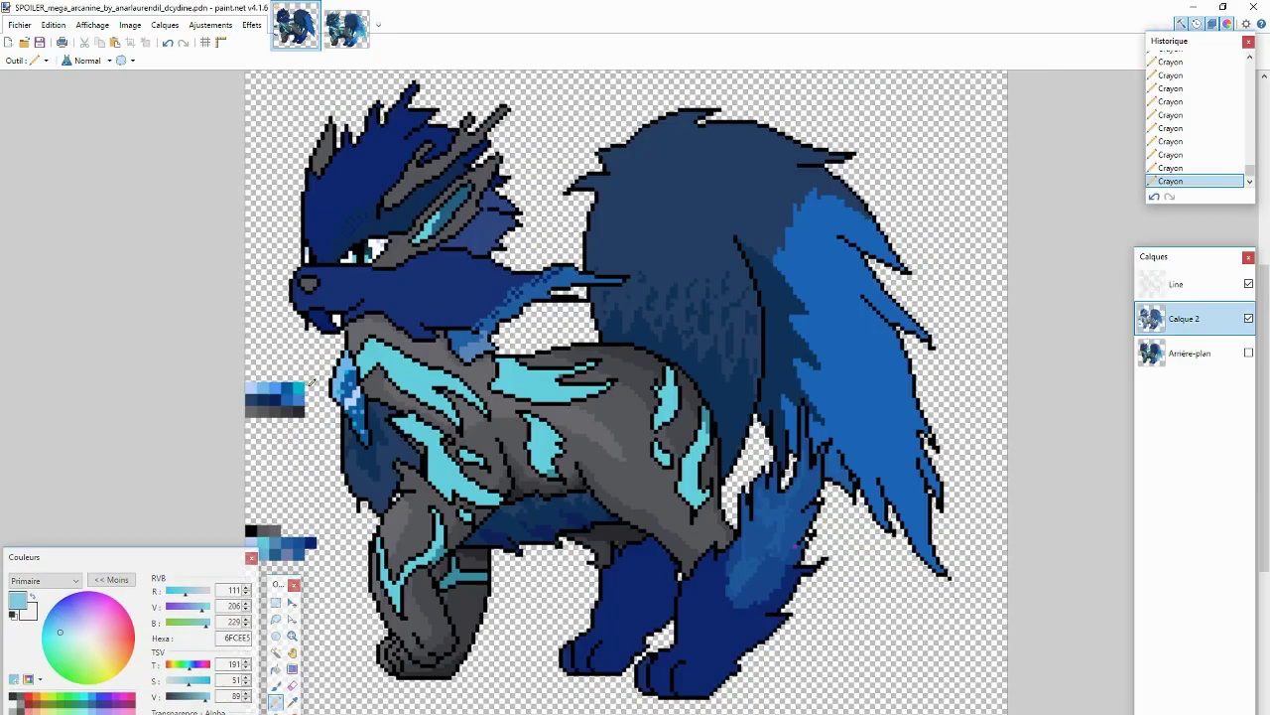
pyautogui.hotkey('ctrl', 'Tab')
pyautogui.hotkey('ctrl', 'Tab')
pyautogui.press('e')
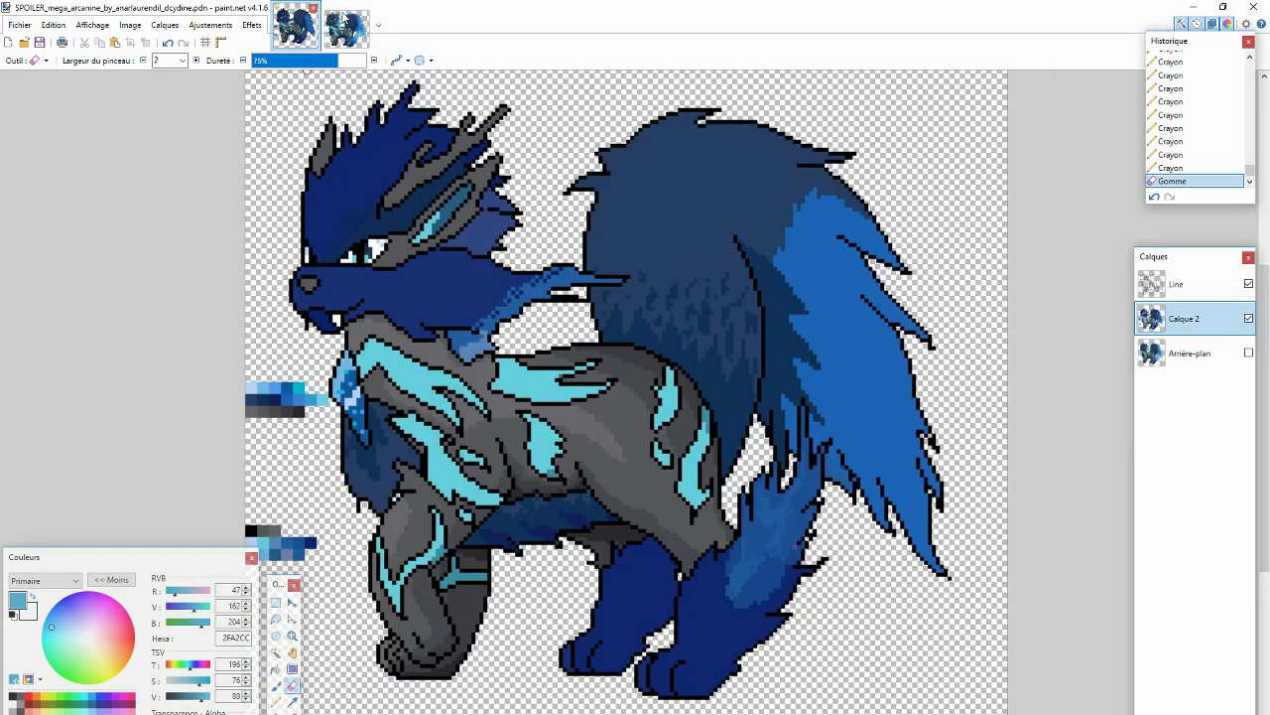
pyautogui.hotkey('ctrl', 'Tab')
pyautogui.hotkey('ctrl', 'Tab')
# Step: Cut and paste the swatches beside the sprite to group the light blues ahead of the dark blues
pyautogui.press('s')
pyautogui.hotkey('ctrl', 'x')
pyautogui.moveTo(246, 382); pyautogui.dragTo(308, 400)
pyautogui.hotkey('ctrl', 'v')
pyautogui.hotkey('ctrl', 'd')
pyautogui.press('s')
pyautogui.click(300, 400)
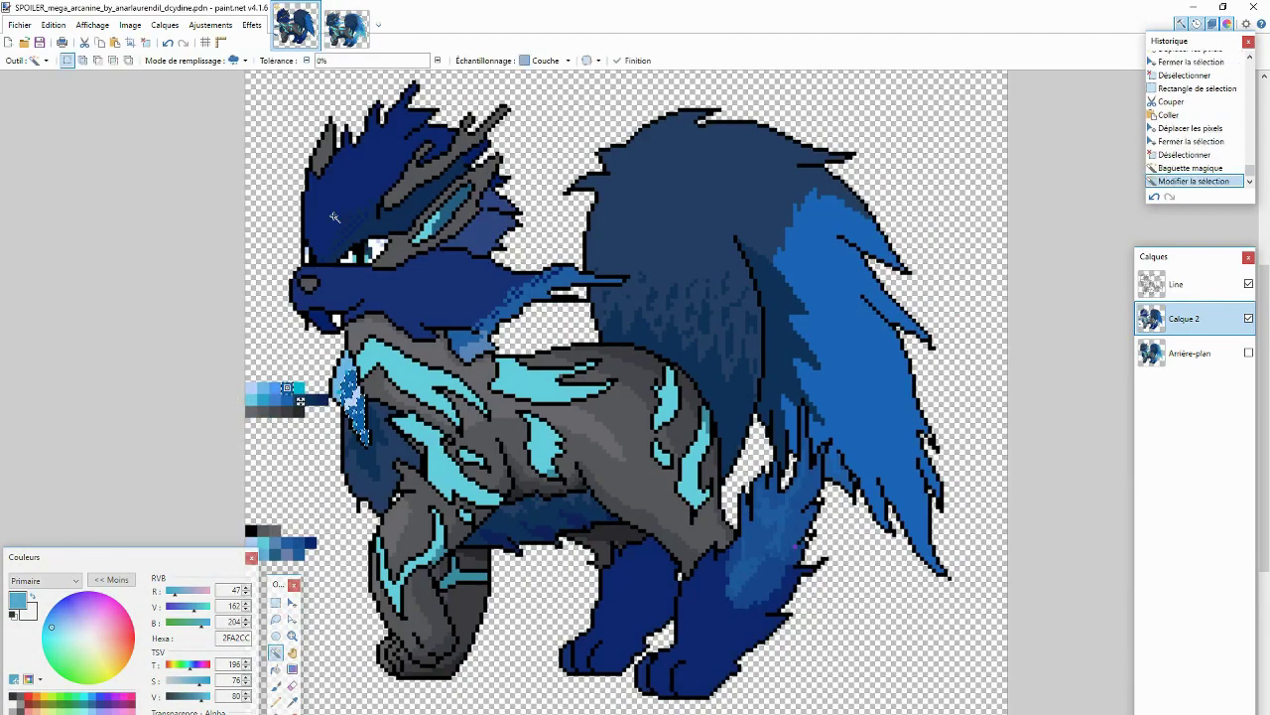
pyautogui.hotkey('ctrl', 'd')
# Step: Blend the boundary between the tail's dark and bright blue areas with 253F63 and 20528D, following the reference image
pyautogui.hotkey('ctrl', 'Tab')
pyautogui.hotkey('ctrl', 'Tab')
pyautogui.hotkey('ctrl', 'Tab')
pyautogui.hotkey('ctrl', 'Tab')
pyautogui.hotkey('ctrl', 'Tab')
pyautogui.press('p')
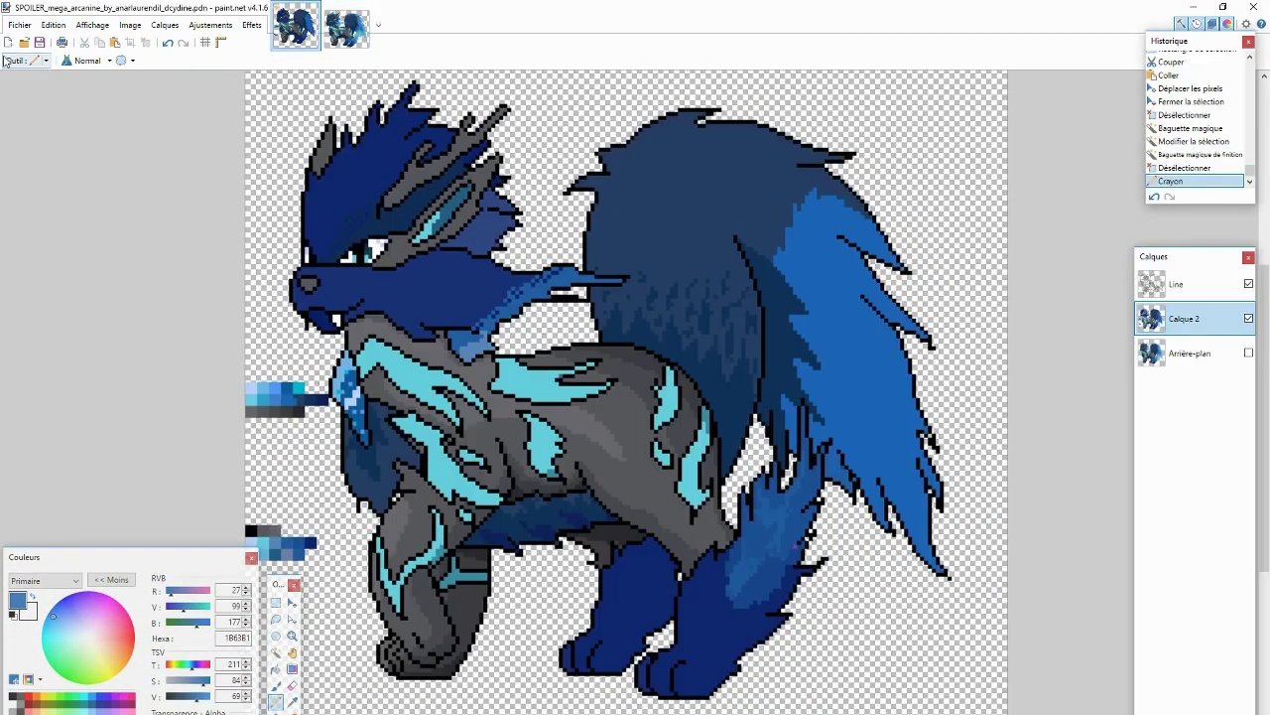
pyautogui.hotkey('ctrl', 'Tab')
pyautogui.hotkey('ctrl', 'Tab')
pyautogui.hotkey('ctrl', 'Tab')
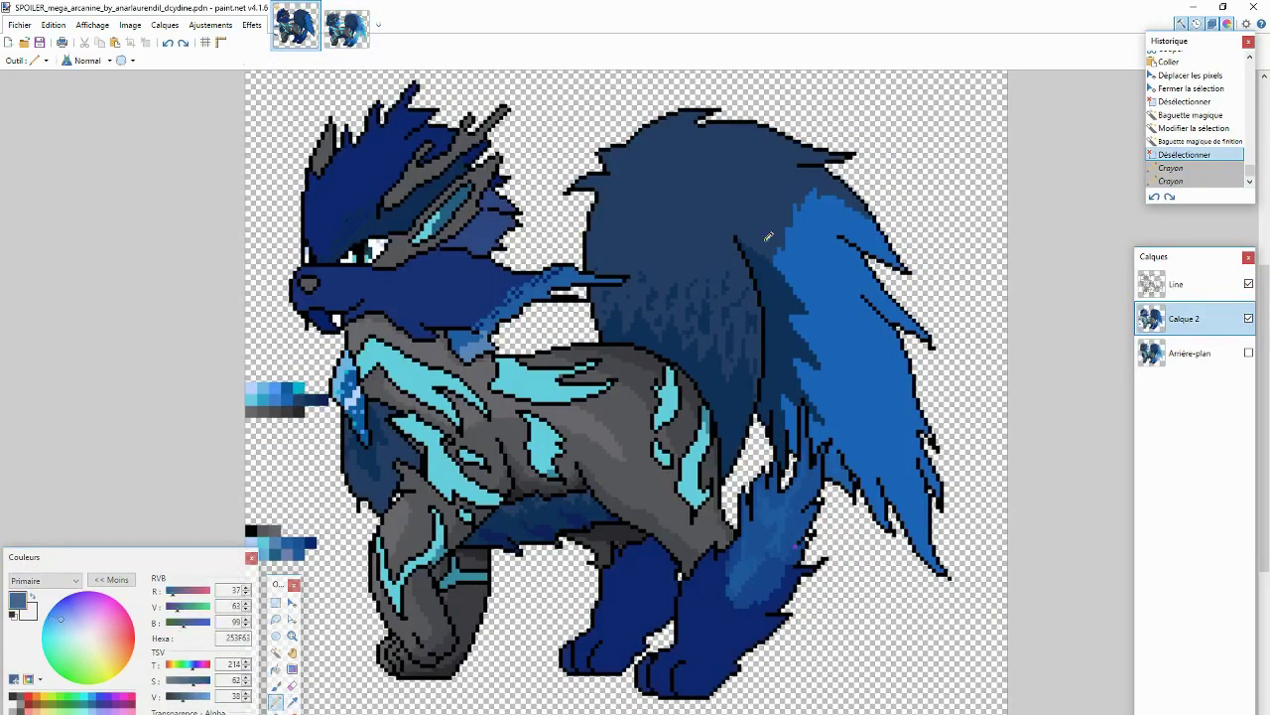
pyautogui.moveTo(768, 236)
pyautogui.mouseDown()
pyautogui.moveTo(847, 199)
pyautogui.moveTo(794, 288)
pyautogui.mouseUp()
pyautogui.moveTo(794, 288); pyautogui.dragTo(809, 320)
pyautogui.click(290, 699)
pyautogui.click(776, 204)
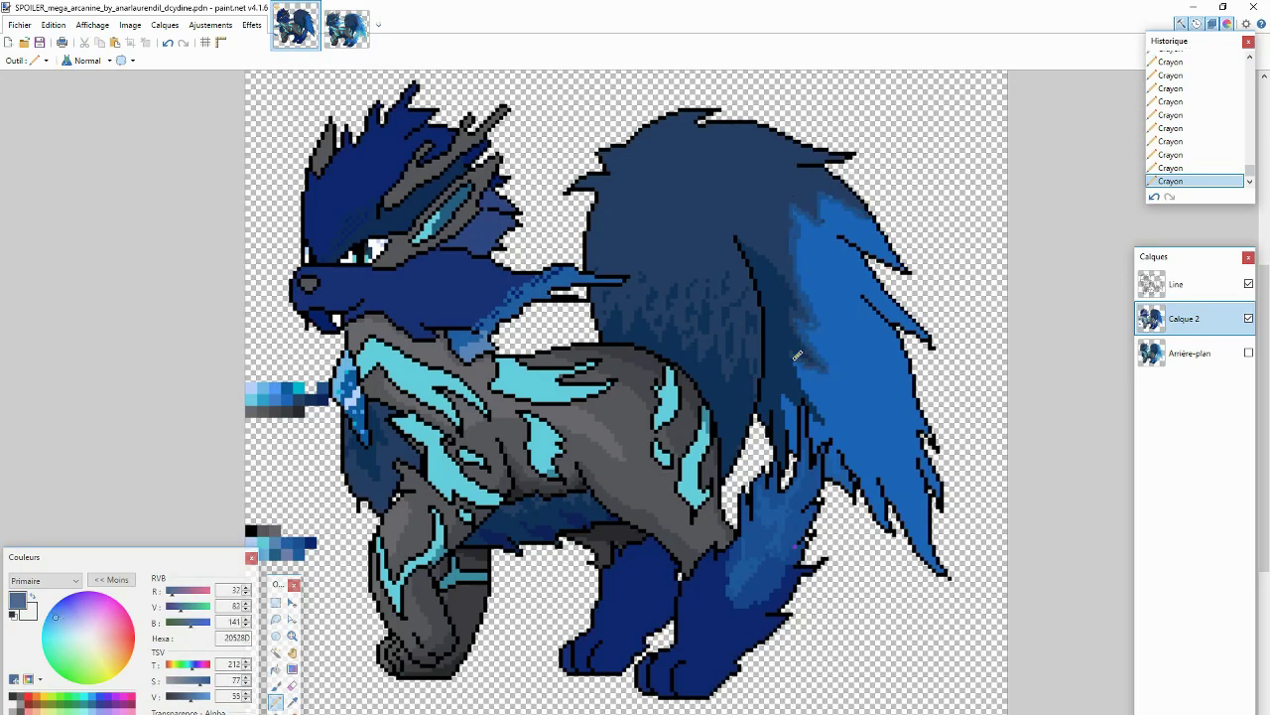
# Step: Paint the tail's upper rim with 20528D and blend it into the dark fur with jagged strokes
pyautogui.hotkey('ctrl', 'Tab')
pyautogui.hotkey('ctrl', 'Tab')
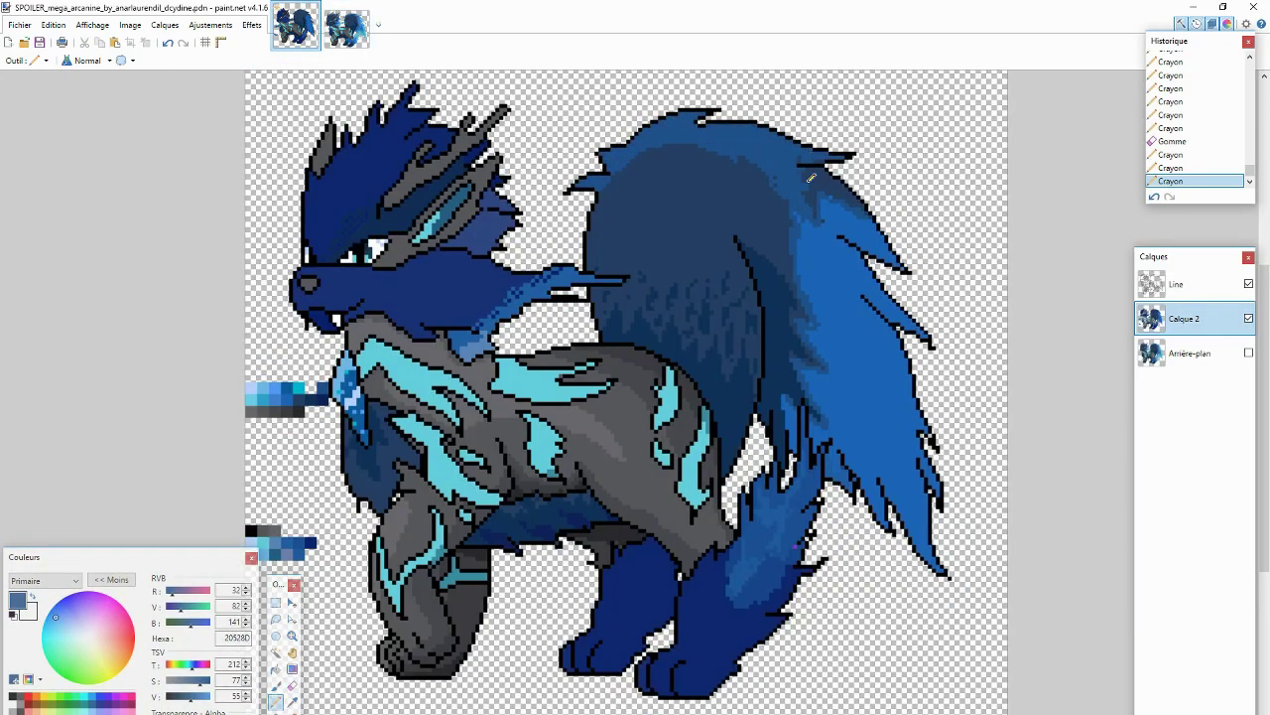
pyautogui.hotkey('ctrl', 'Tab')
pyautogui.hotkey('ctrl', 'Tab')
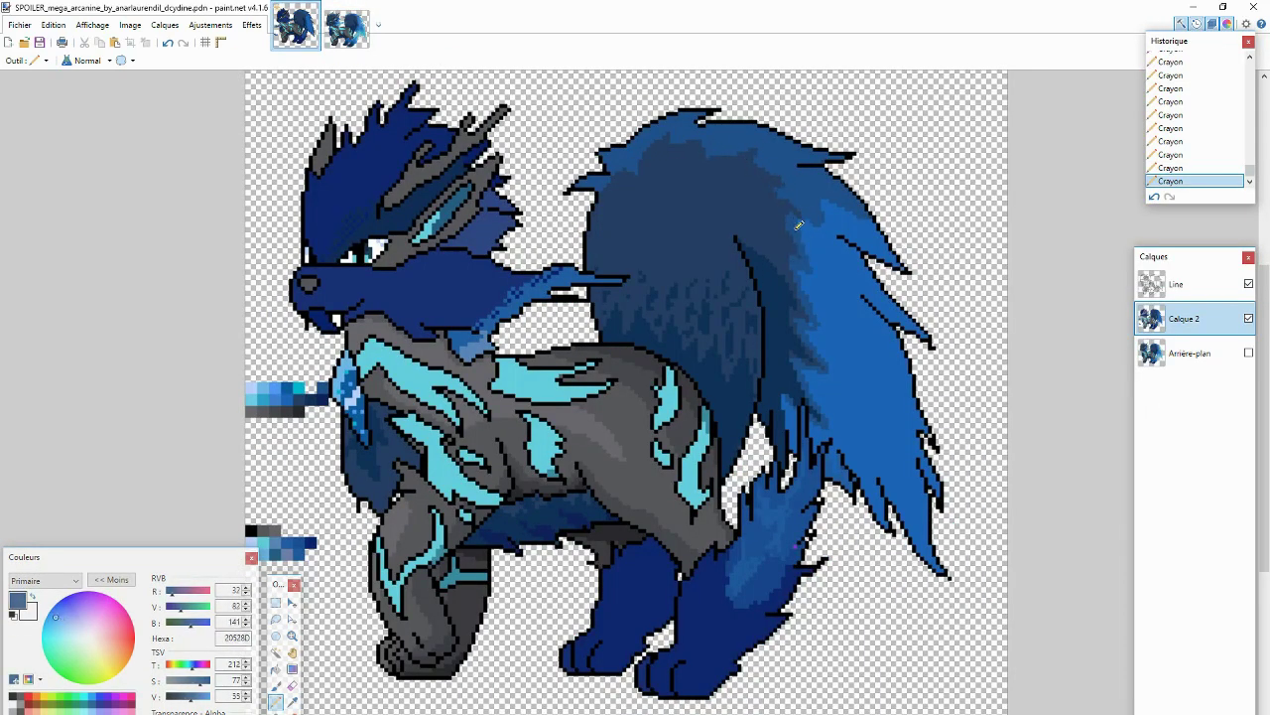
# Step: Highlight the fur tips along the tail's upper edge with 6FCEE5 after checking the reference image
pyautogui.hotkey('ctrl', 'Tab')
pyautogui.hotkey('ctrl', 'Tab')
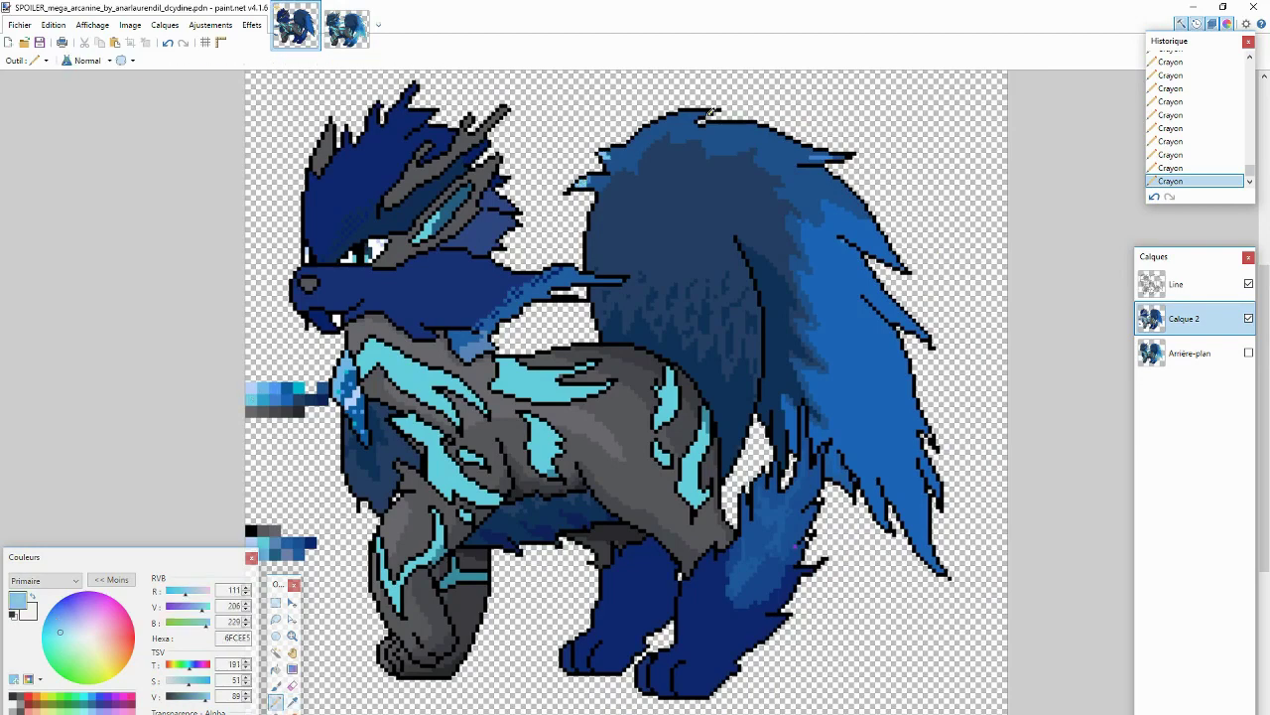
pyautogui.moveTo(616, 149); pyautogui.dragTo(590, 181)
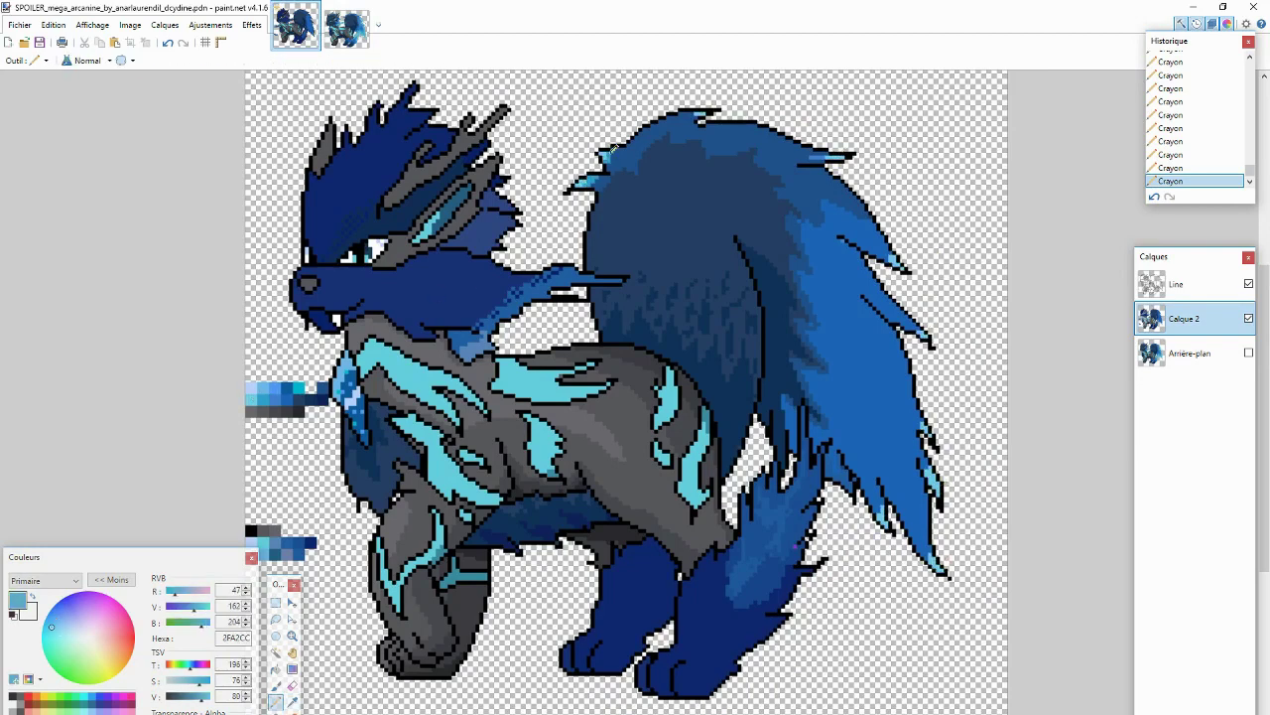
# Step: Paint a 2FA2CC rim along the top outline of the tail
pyautogui.hotkey('ctrl', 'Tab')
pyautogui.hotkey('ctrl', 'Tab')
pyautogui.moveTo(709, 124); pyautogui.dragTo(758, 123)
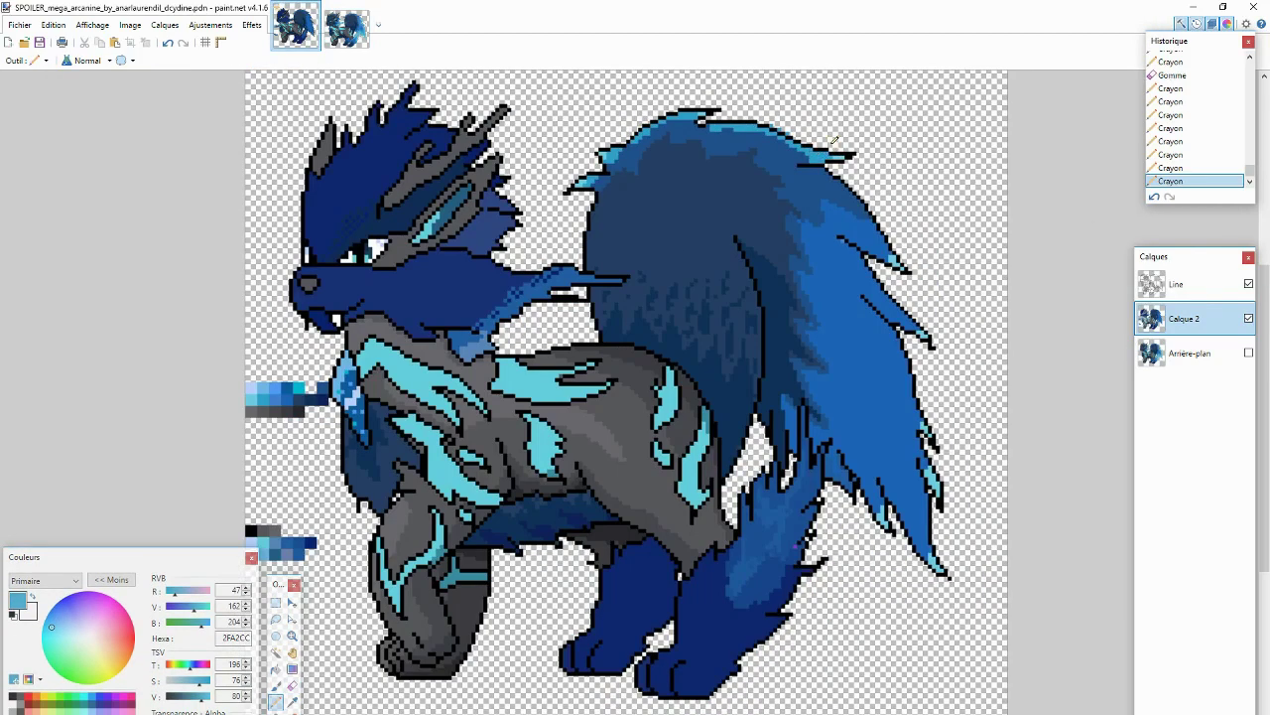
# Step: Colour the pointed fur spikes on the tail's upper outer side with 2FA2CC, comparing with the reference image
pyautogui.moveTo(835, 142)
pyautogui.mouseDown()
pyautogui.moveTo(885, 248)
pyautogui.moveTo(898, 234)
pyautogui.moveTo(899, 319)
pyautogui.mouseUp()
pyautogui.click(346, 28)
pyautogui.click(311, 37)
pyautogui.click(897, 318)
pyautogui.hotkey('ctrl', 'Tab')
pyautogui.hotkey('ctrl', 'Tab')
pyautogui.moveTo(866, 242); pyautogui.dragTo(864, 227)
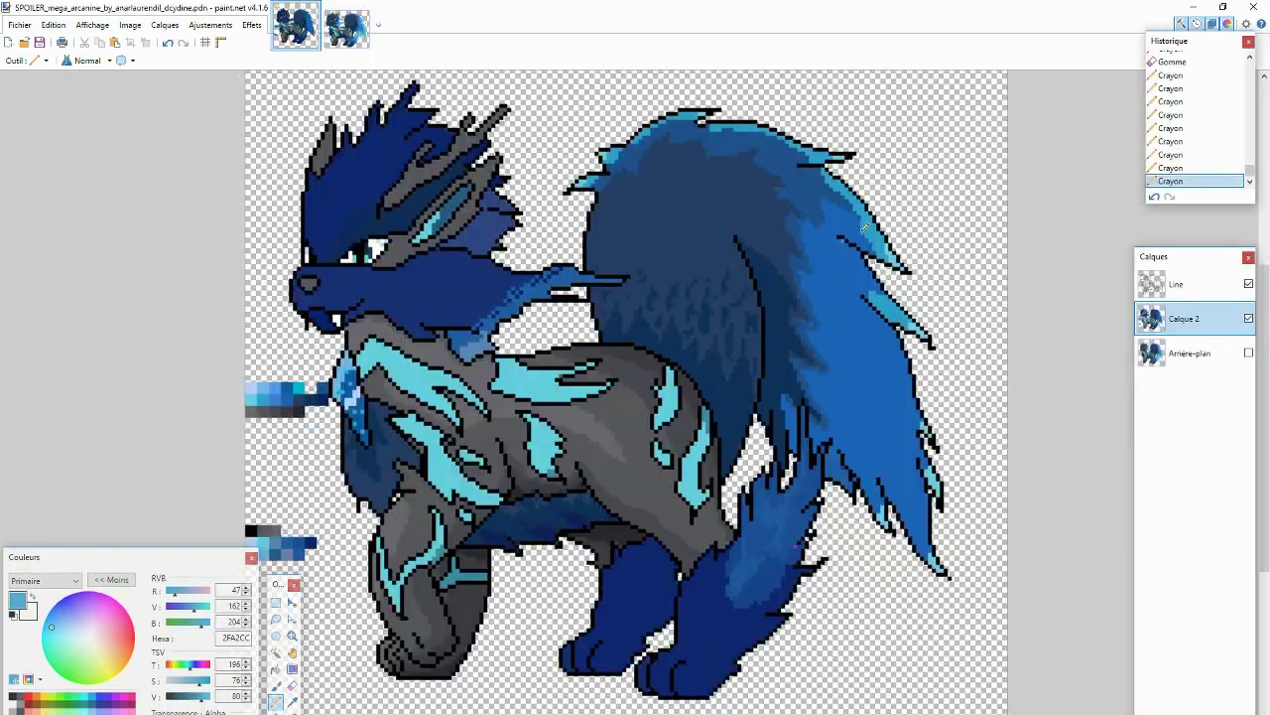
# Step: Blend the tail's light rim into the darker fur below it with sampled blues 1C66B8 and 20528D
pyautogui.press('k')
pyautogui.click(806, 157)
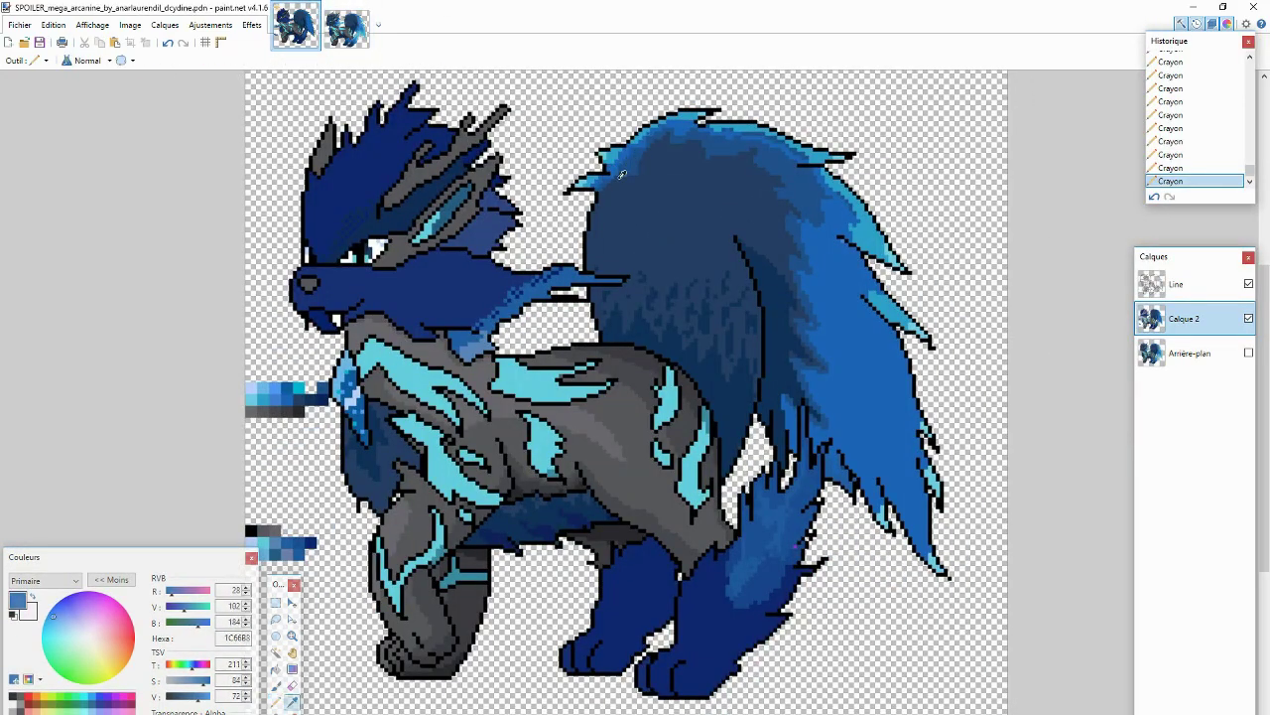
pyautogui.press('k')
pyautogui.click(806, 151)
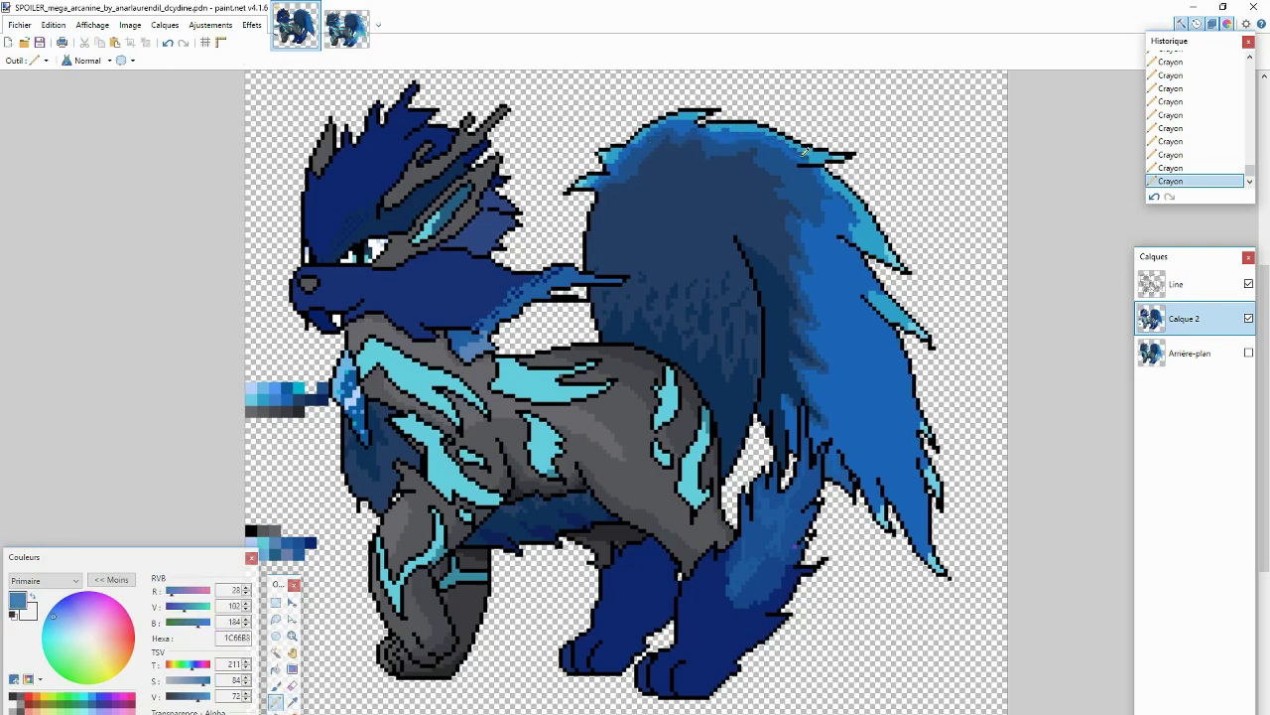
pyautogui.press('k')
pyautogui.click(810, 216)
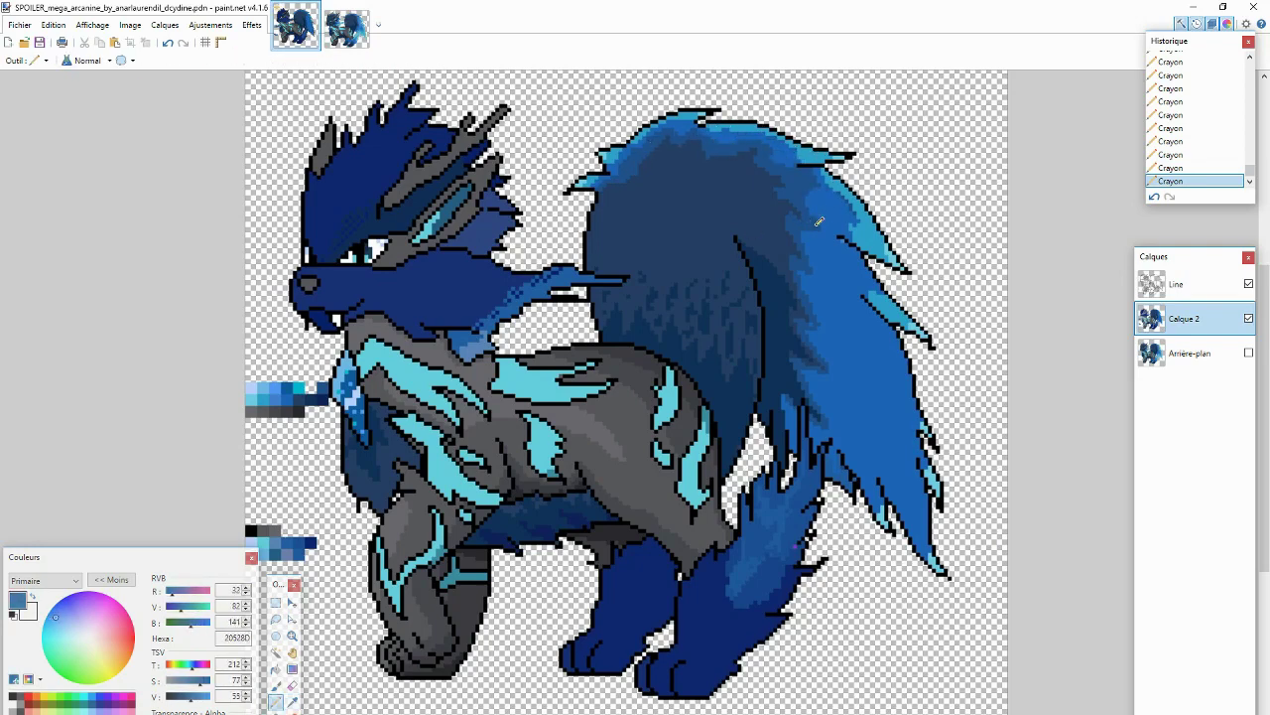
# Step: Highlight the fur tips at the lower end of the tail with 6FCEE5
pyautogui.press('k')
pyautogui.click(918, 420)
pyautogui.press('e')
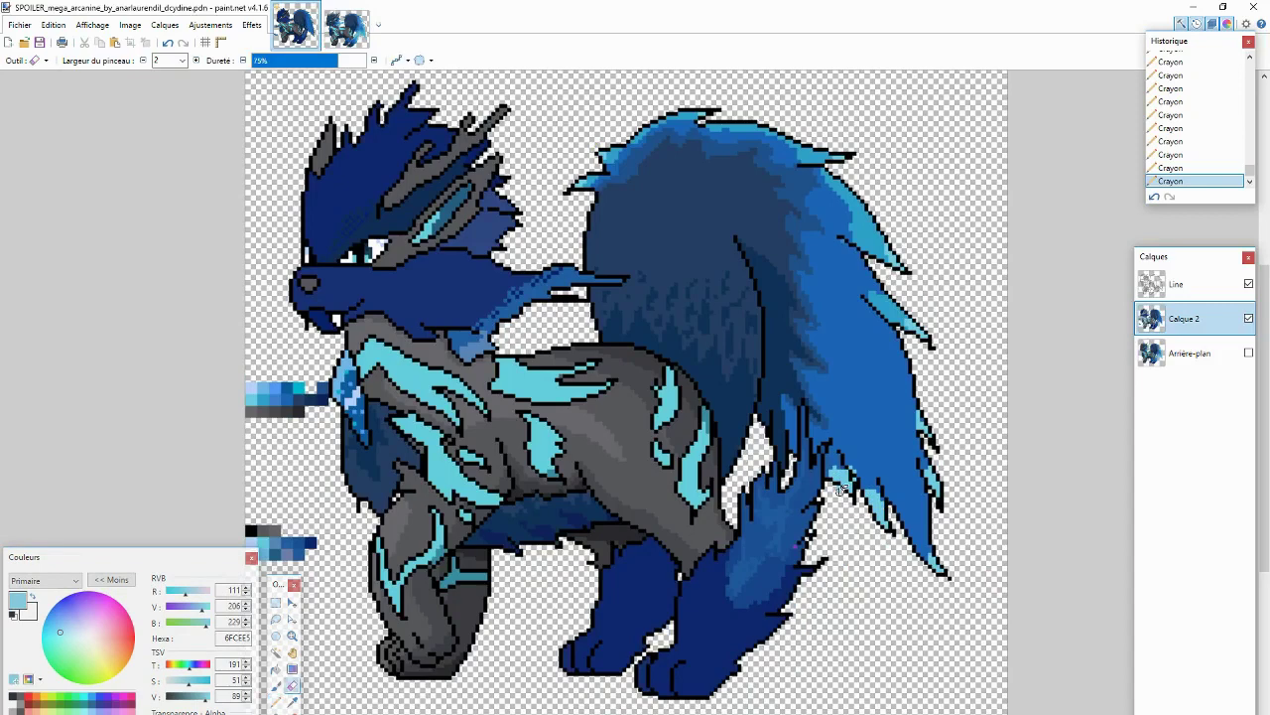
pyautogui.press('p')
pyautogui.click(872, 484)
pyautogui.moveTo(923, 556); pyautogui.dragTo(931, 539)
# Step: Colour the lower end and outer edge of the tail with 2FA2CC
pyautogui.press('k')
pyautogui.click(833, 469)
pyautogui.moveTo(891, 501); pyautogui.dragTo(894, 328)
# Step: Delete a surplus blue swatch beside the sprite and move a neighbouring swatch to tidy the palette
pyautogui.press('s')
pyautogui.click(288, 397)
pyautogui.hotkey('ctrl', 'd')
pyautogui.click(288, 412)
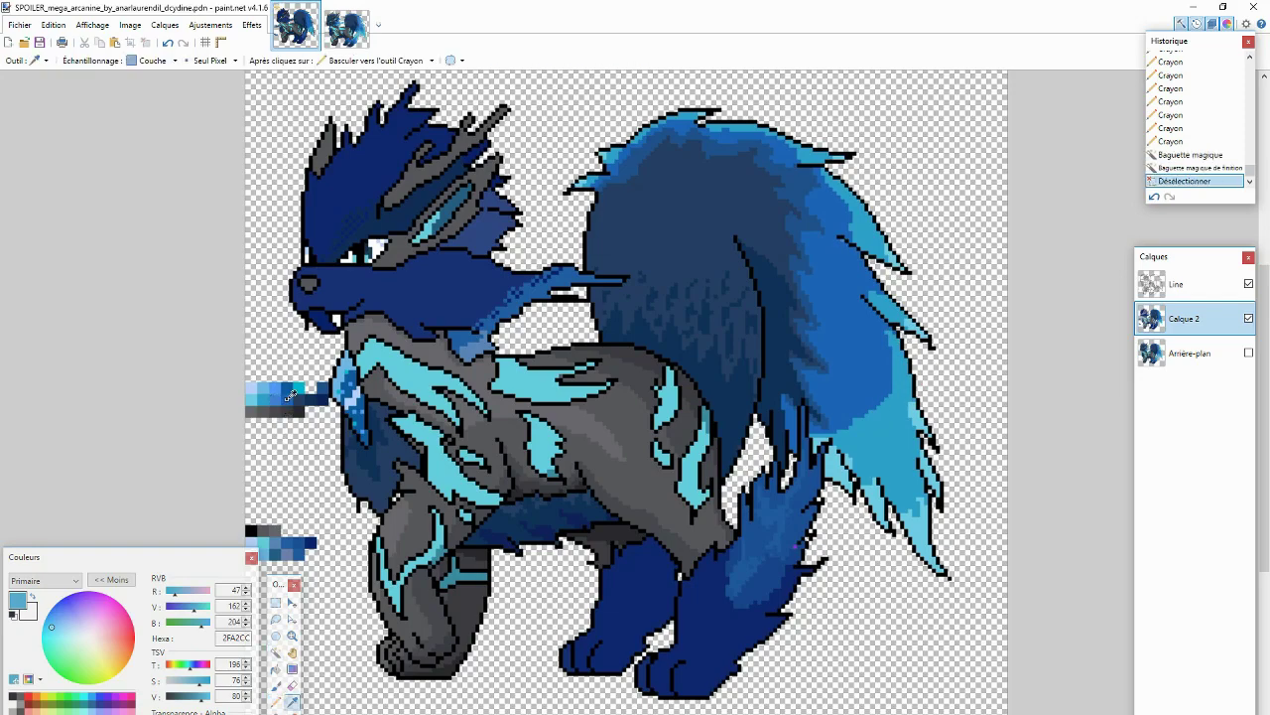
pyautogui.click(288, 397)
pyautogui.press('Delete')
pyautogui.press('m')
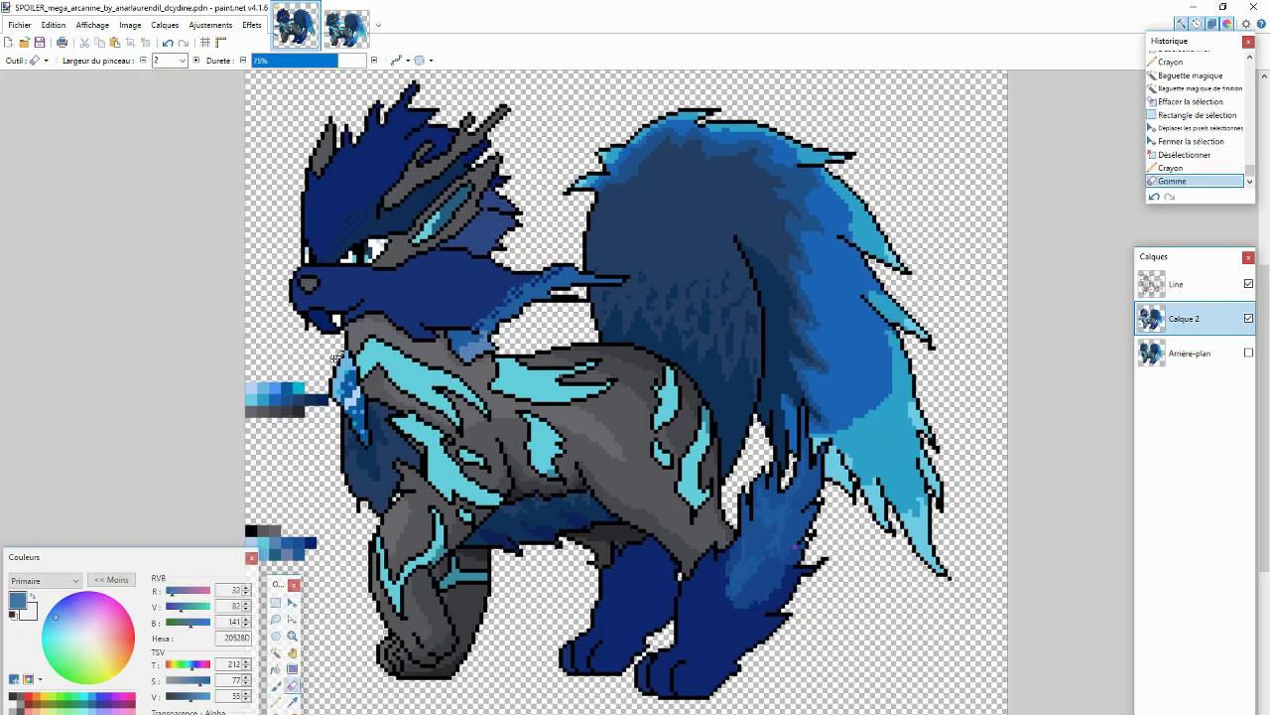
# Step: Refine the transition between the dark fold and the bright blue of the outer tail with 20528D and 103259
pyautogui.press('p')
pyautogui.click(353, 28)
pyautogui.click(296, 28)
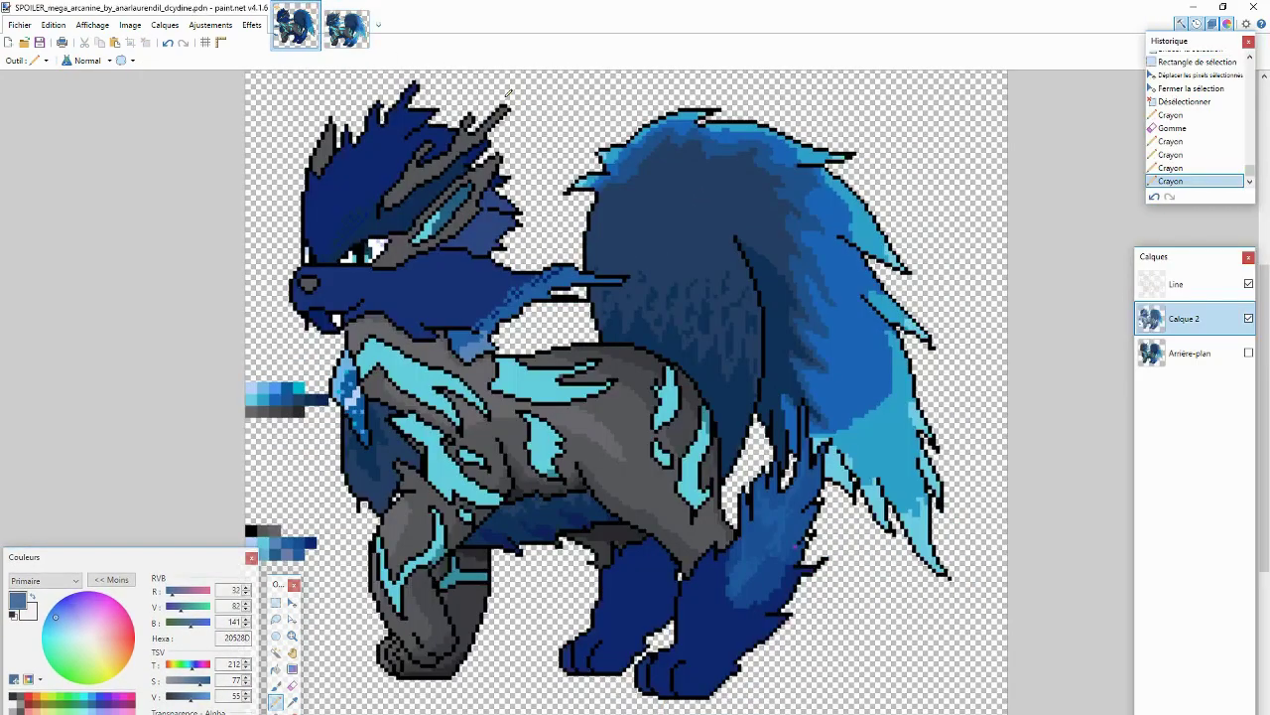
pyautogui.click(794, 298)
pyautogui.click(792, 290)
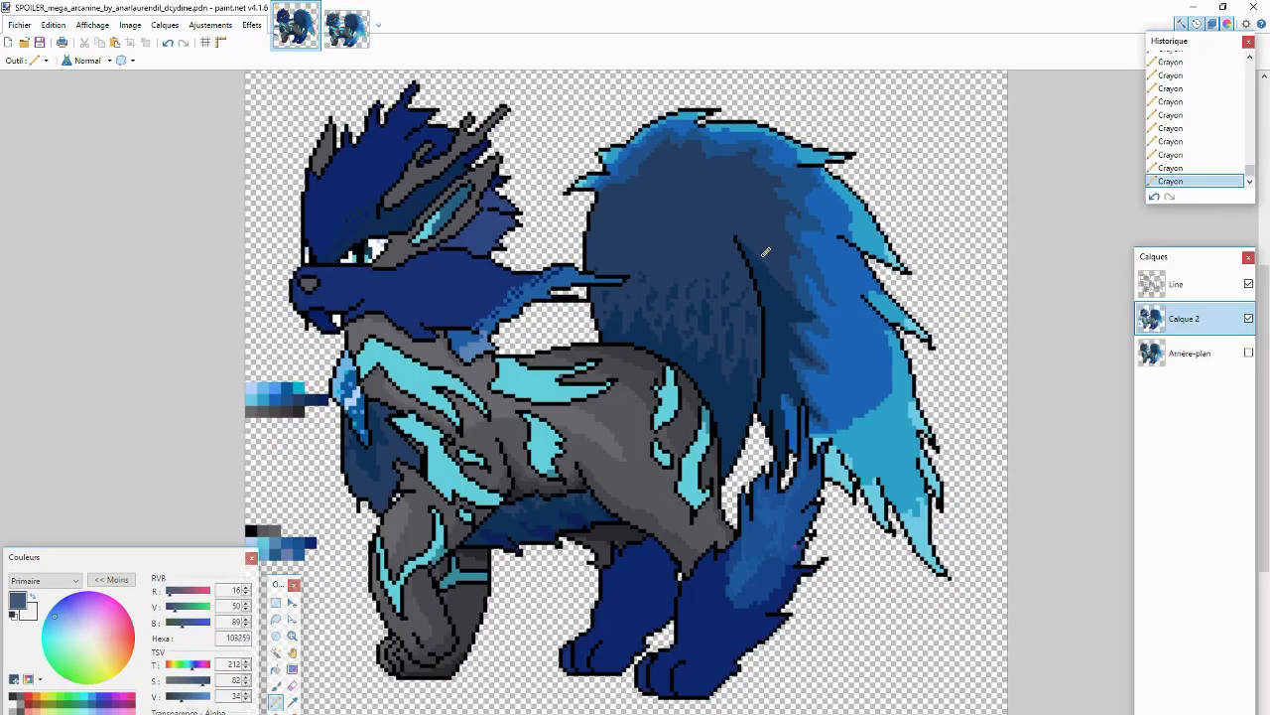
# Step: Lighten the inner tail strands just above the hind leg with 20528D, following the reference image
pyautogui.hotkey('ctrl', 'Tab')
pyautogui.hotkey('ctrl', 'Tab')
pyautogui.hotkey('ctrl', 'Tab')
pyautogui.hotkey('ctrl', 'Tab')
pyautogui.keyDown('ctrl'); pyautogui.click(796, 402); pyautogui.keyUp('ctrl')
pyautogui.hotkey('ctrl', 'Tab')
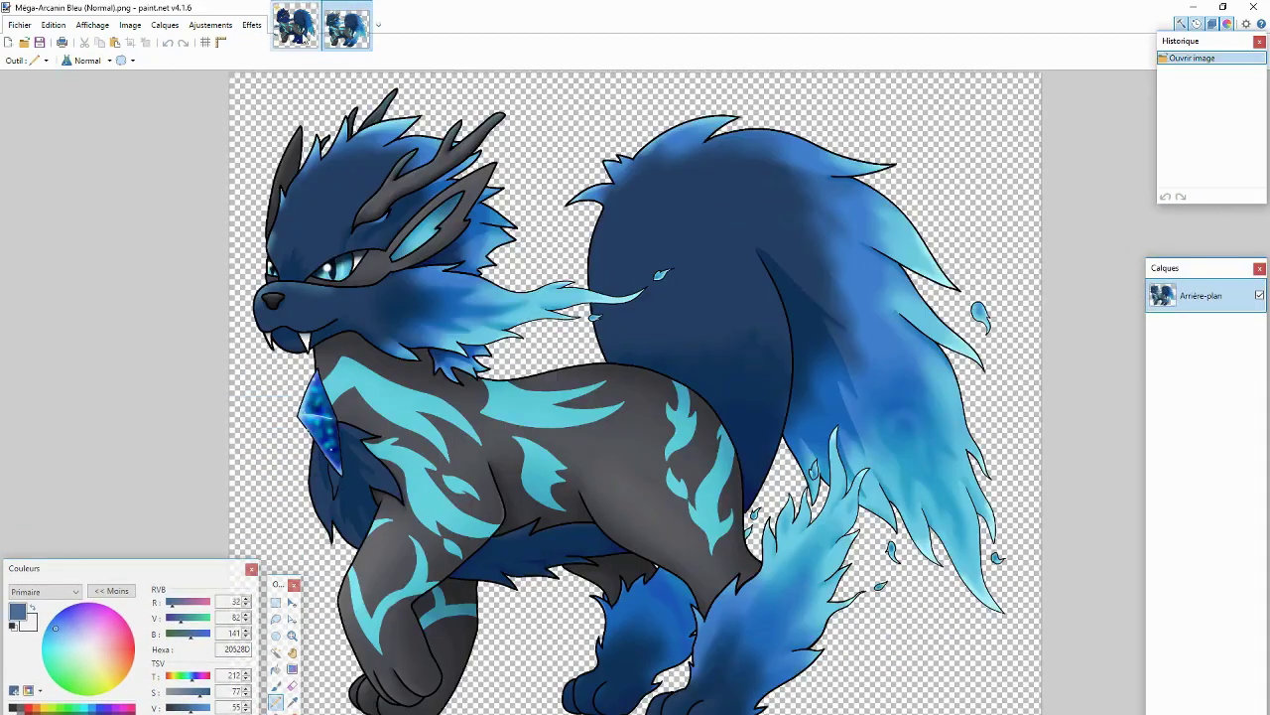
pyautogui.hotkey('ctrl', 'Tab')
pyautogui.keyDown('ctrl'); pyautogui.click(802, 413); pyautogui.keyUp('ctrl')
pyautogui.hotkey('ctrl', 'Tab')
pyautogui.keyDown('ctrl'); pyautogui.click(804, 402); pyautogui.keyUp('ctrl')
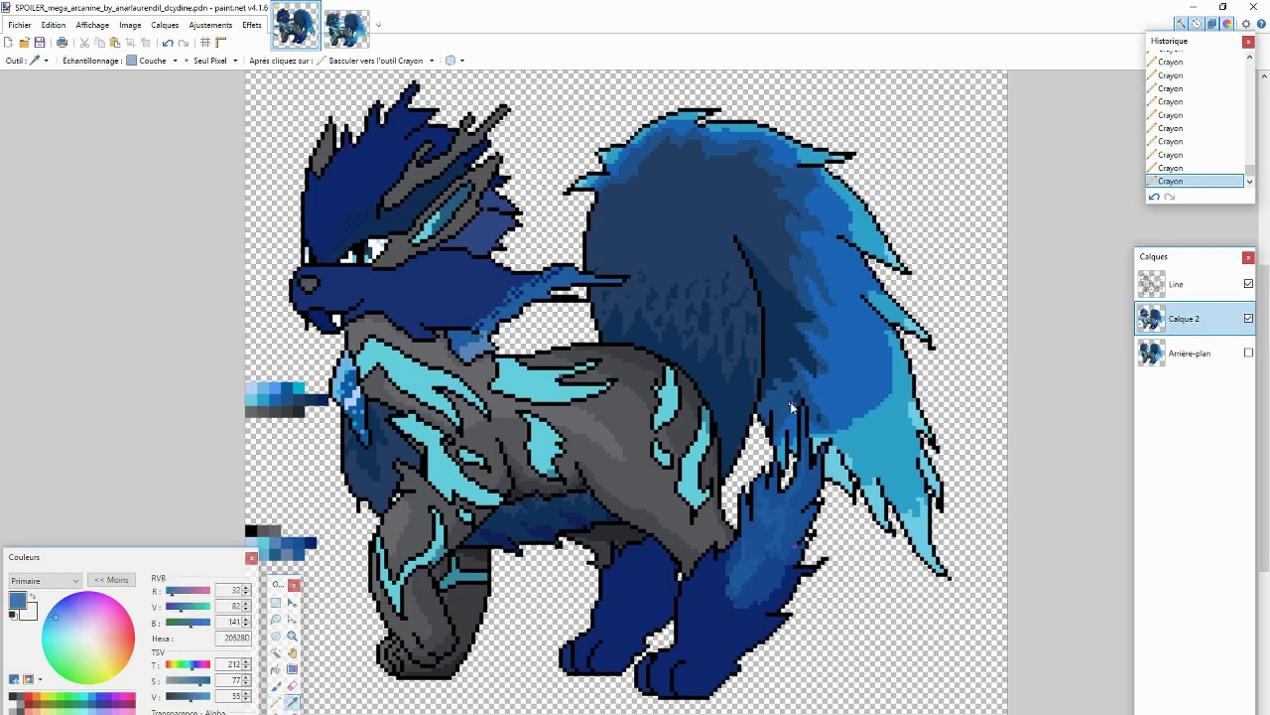
# Step: Soften the upper edge of the tail's dark inner fold with 253F63
pyautogui.hotkey('ctrl', 'Tab')
pyautogui.hotkey('ctrl', 'Tab')
pyautogui.hotkey('ctrl', 'Tab')
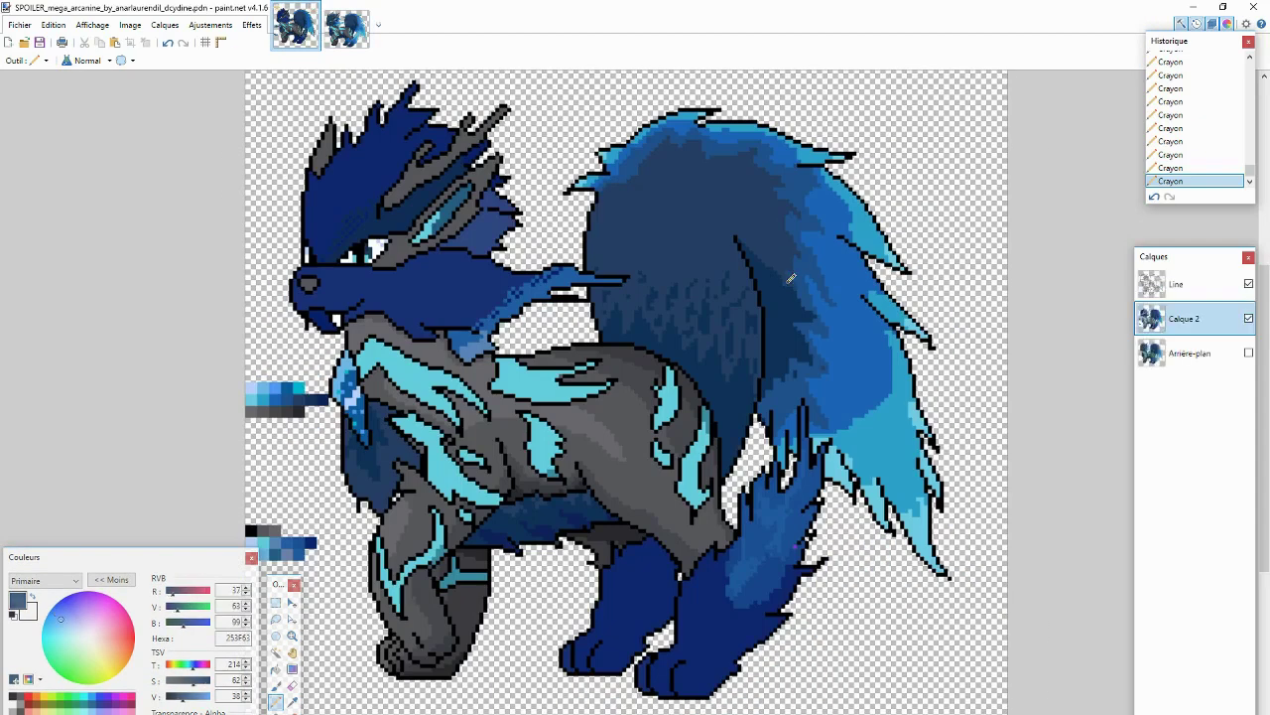
# Step: Extend the 2FA2CC area upward into the bright blue of the lower tail, following the reference image
pyautogui.hotkey('ctrl', 'Tab')
pyautogui.keyDown('ctrl'); pyautogui.click(891, 400); pyautogui.keyUp('ctrl')
pyautogui.hotkey('ctrl', 'Tab')
pyautogui.keyDown('ctrl'); pyautogui.click(891, 399); pyautogui.keyUp('ctrl')
pyautogui.moveTo(862, 397); pyautogui.dragTo(888, 419)
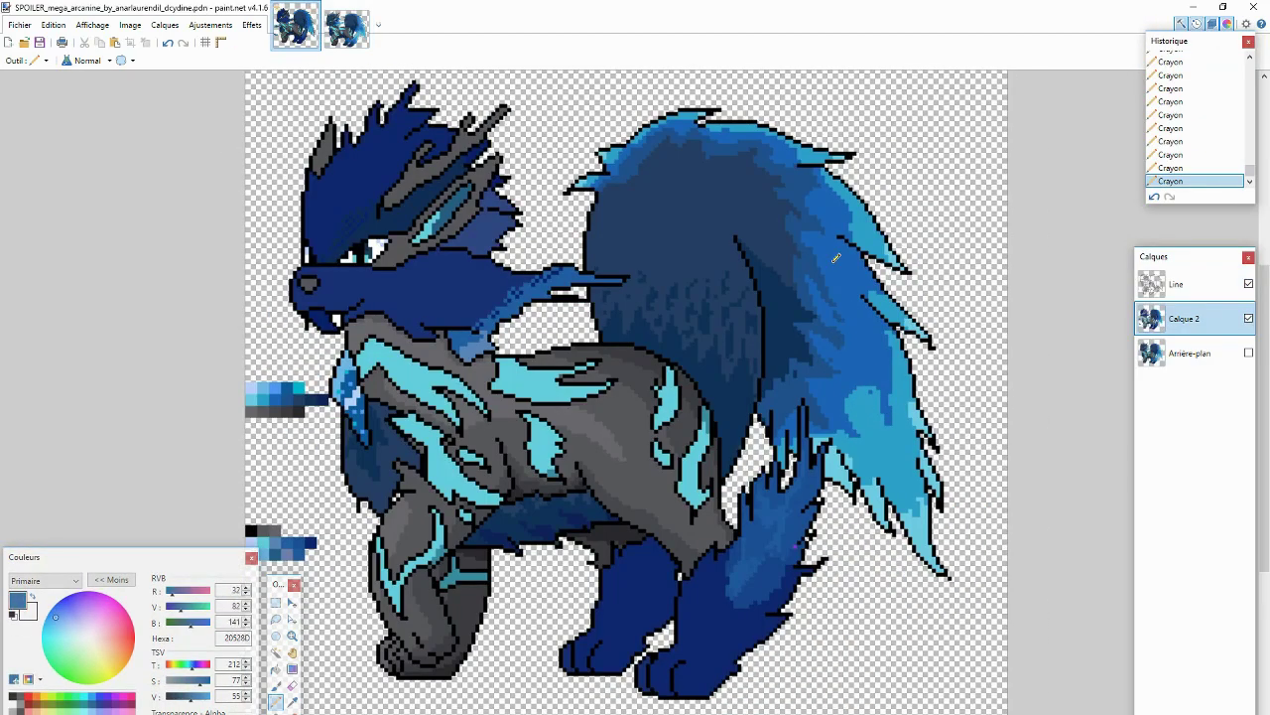
# Step: Add 6FCEE5 streaks to the lower tail after comparing the sprite at actual size with the reference image
pyautogui.hotkey('ctrl', '0')
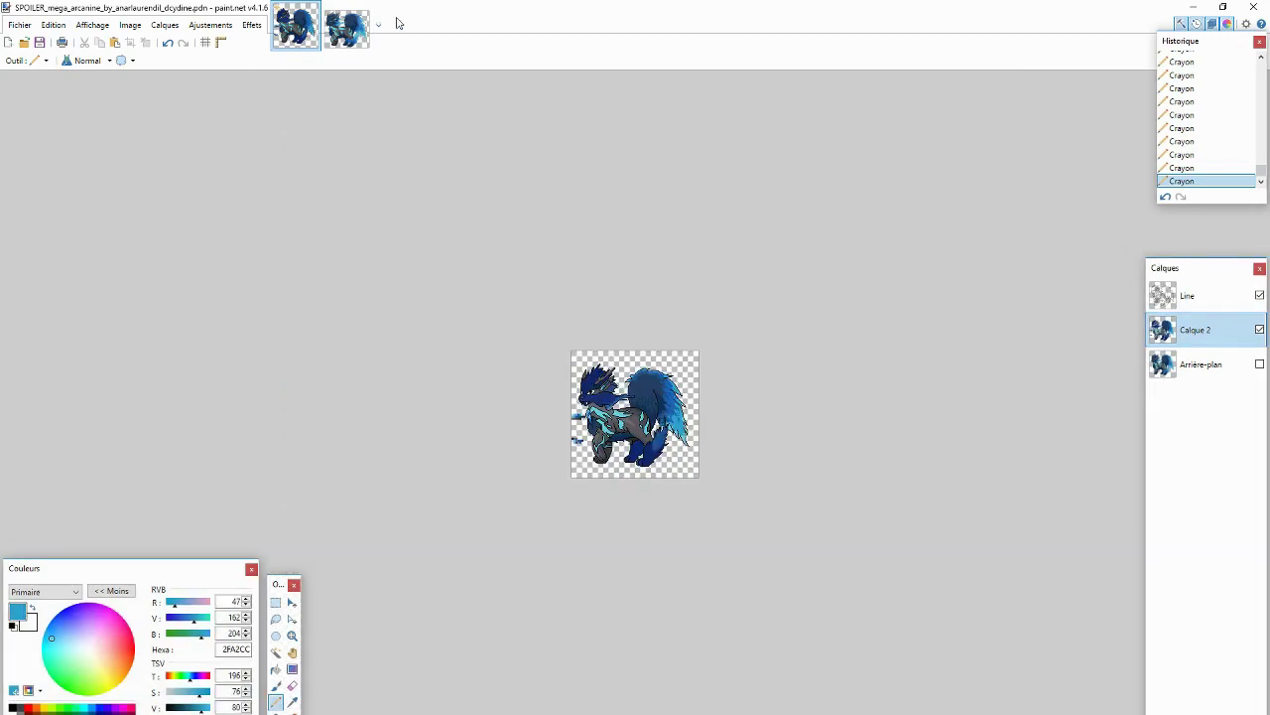
pyautogui.click(345, 26)
pyautogui.click(289, 43)
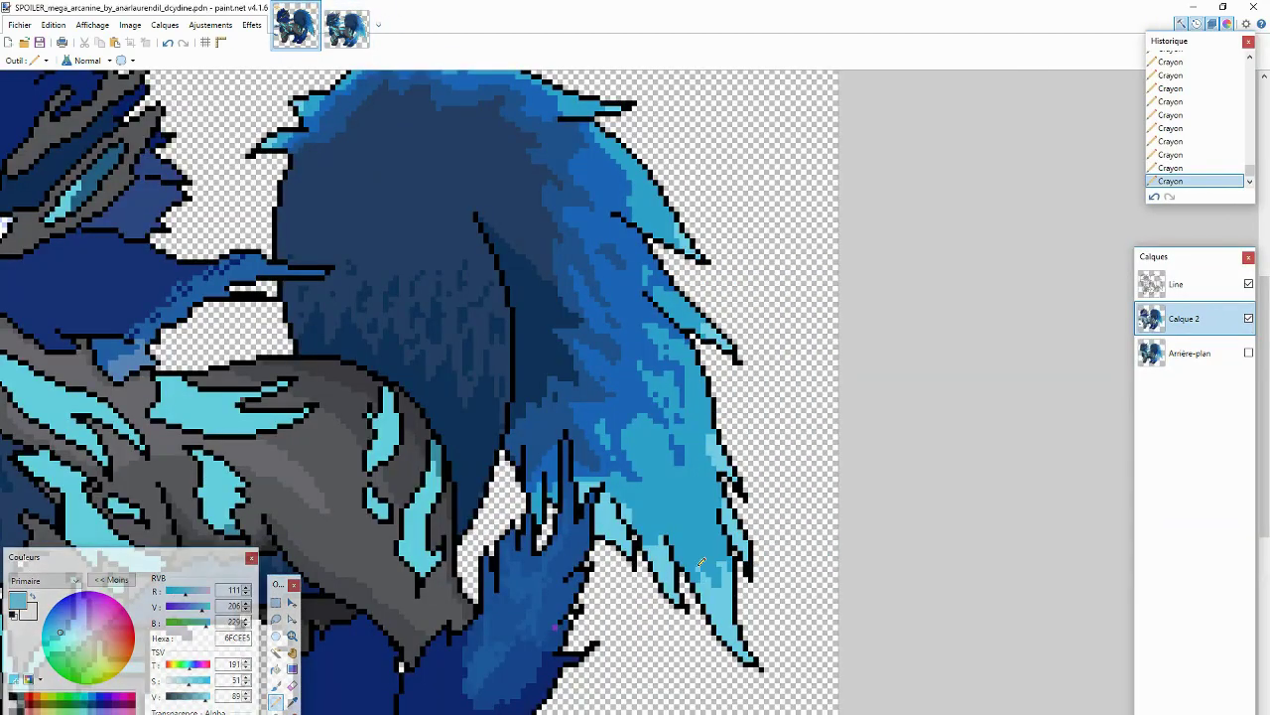
pyautogui.scroll(3, 700, 397)
pyautogui.press('k')
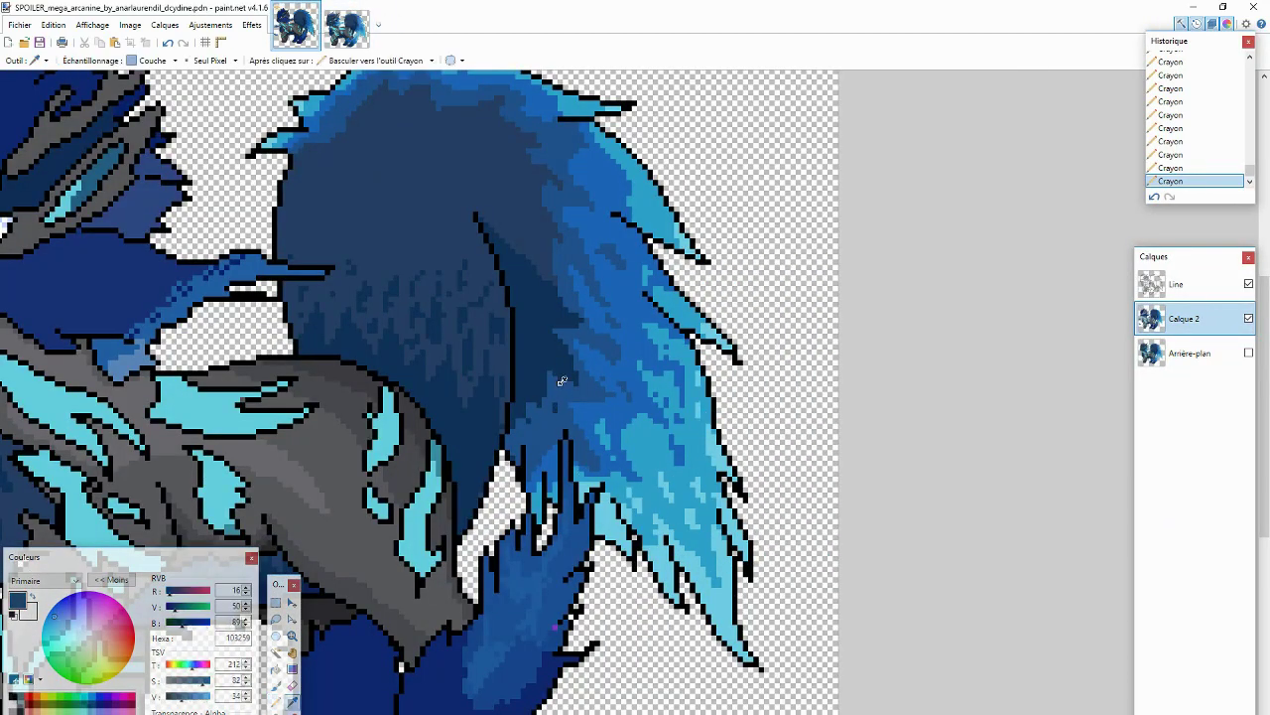
# Step: Compare the tail's 20528D shading with the reference image at actual size
pyautogui.click(552, 353)
pyautogui.hotkey('ctrl', '0')
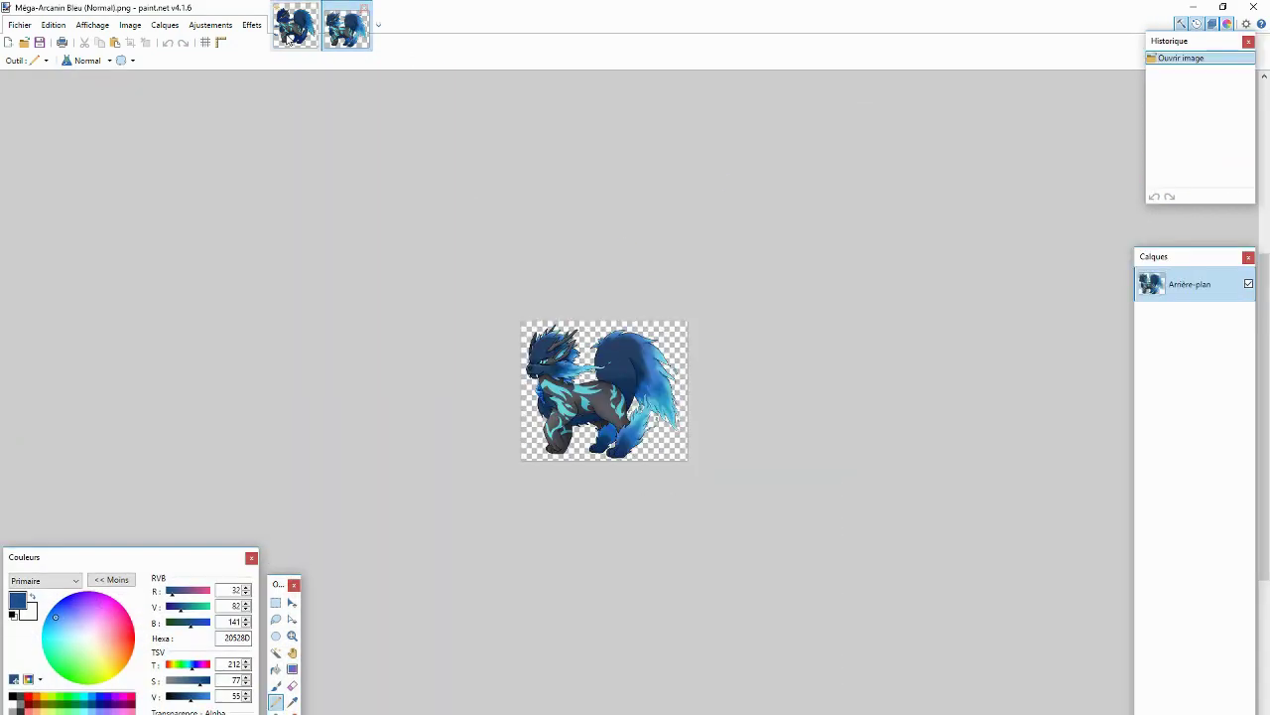
pyautogui.hotkey('ctrl', '+')
pyautogui.hotkey('ctrl', '+')
pyautogui.hotkey('ctrl', '+')
pyautogui.hotkey('ctrl', '+')
pyautogui.hotkey('ctrl', '+')
pyautogui.hotkey('ctrl', '+')
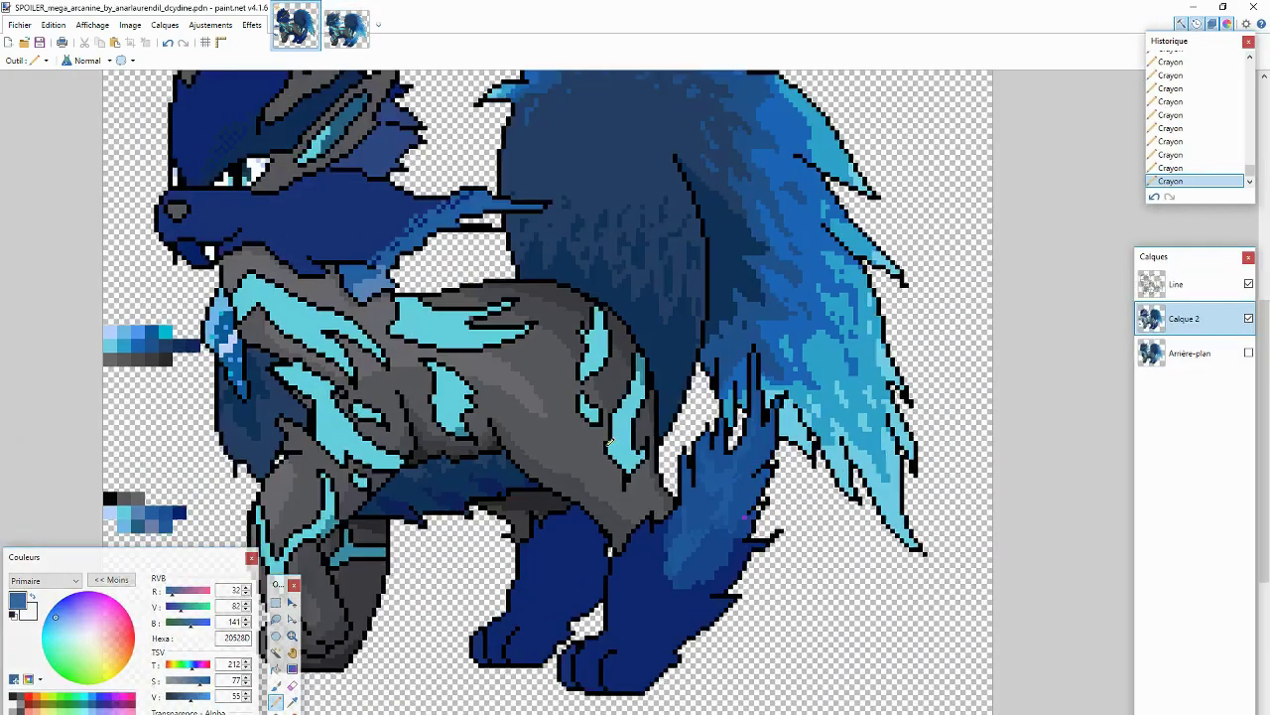
# Step: Touch up the dark fur of the upper tail with 253F63
pyautogui.click(274, 464)
pyautogui.hotkey('ctrl', '-')
pyautogui.hotkey('ctrl', '-')
pyautogui.hotkey('ctrl', '-')
pyautogui.hotkey('ctrl', '-')
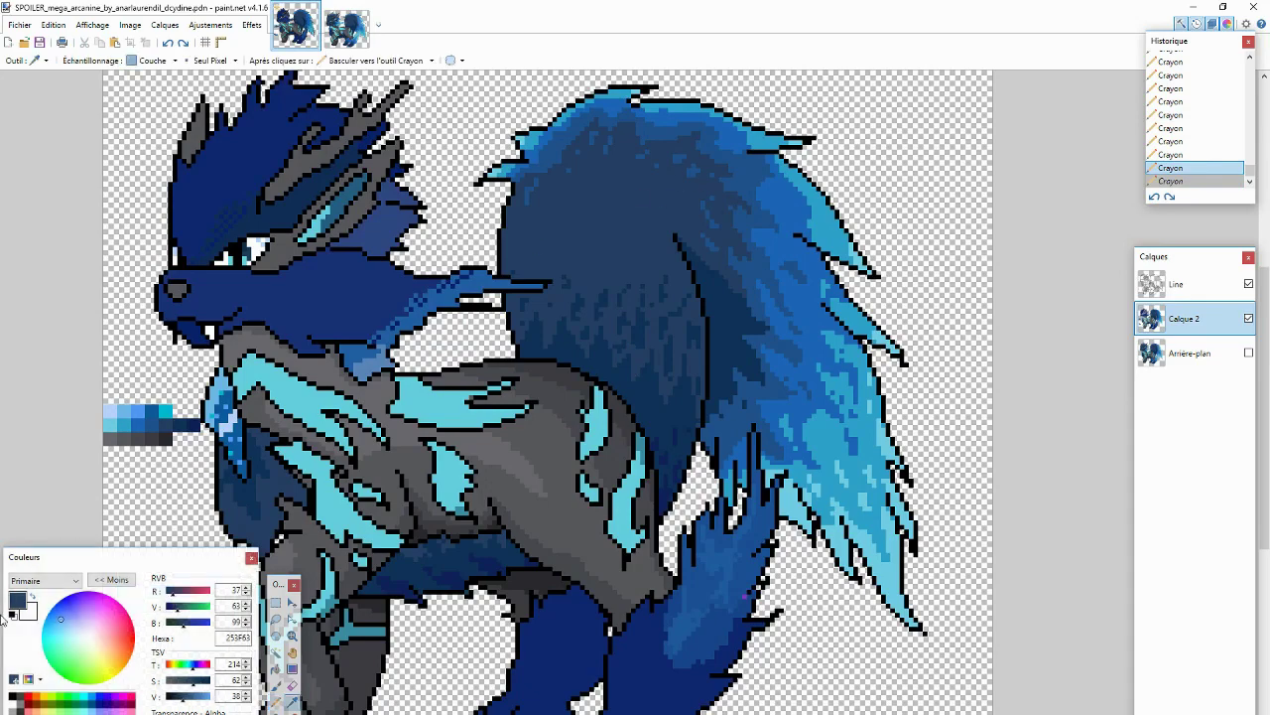
# Step: Outline a small ember on the tail's dark fur with 020202, following the reference image
pyautogui.click(347, 27)
pyautogui.click(297, 29)
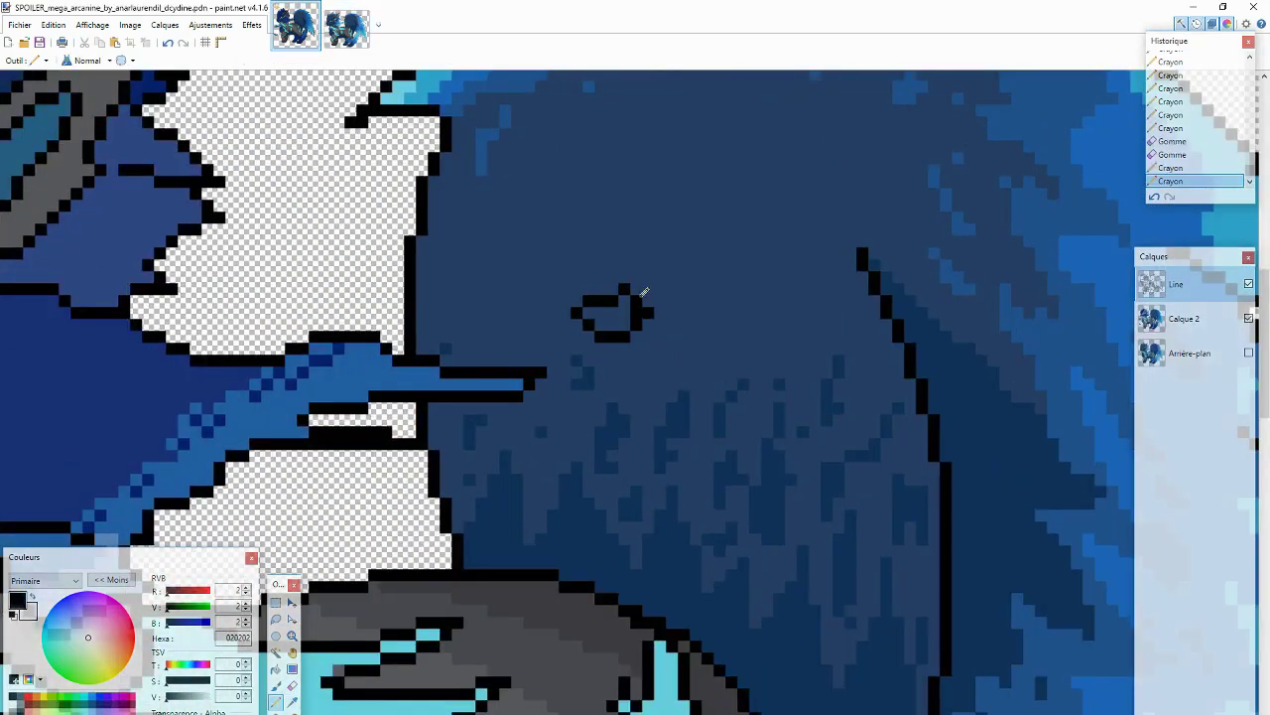
pyautogui.press('e')
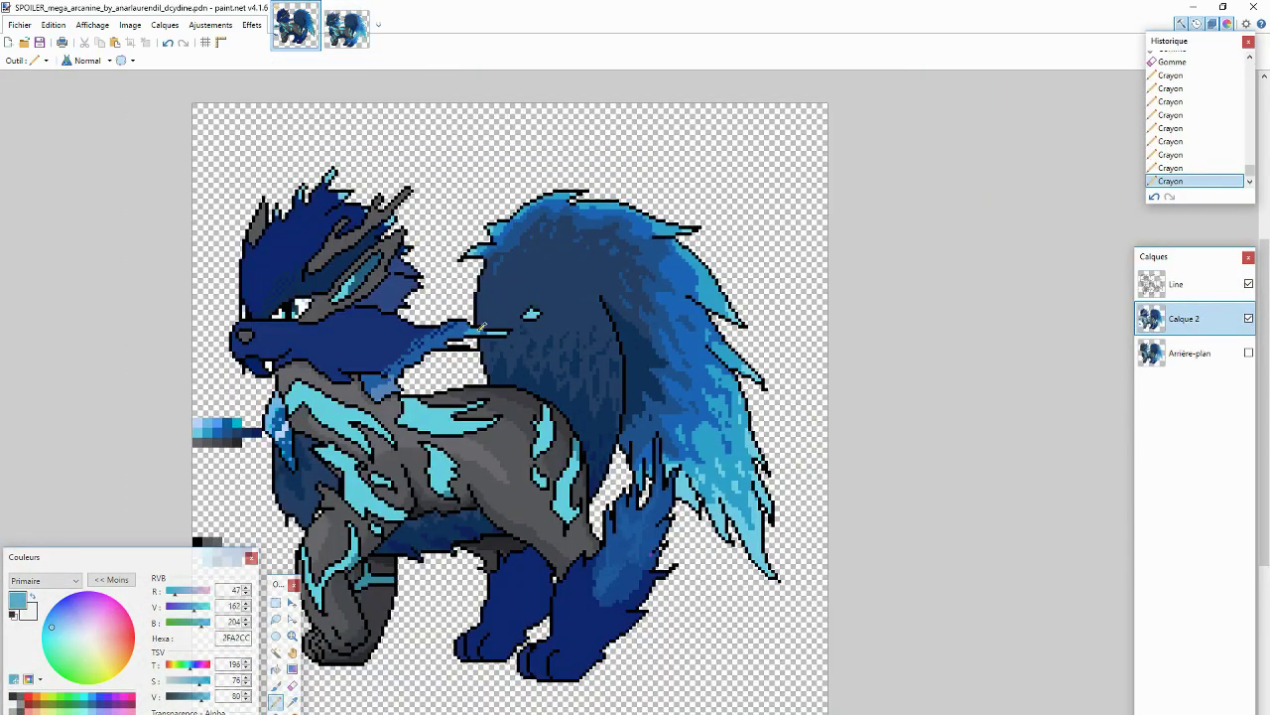
# Step: Reshape the line work of the cheek fur's long wisp and recolour its tip with 2FA2CC
pyautogui.hotkey('alt', 'pageup')
pyautogui.press('e')
pyautogui.click(483, 327)
pyautogui.press('p')
pyautogui.moveTo(463, 337); pyautogui.dragTo(436, 357)
pyautogui.hotkey('alt', 'pagedown')
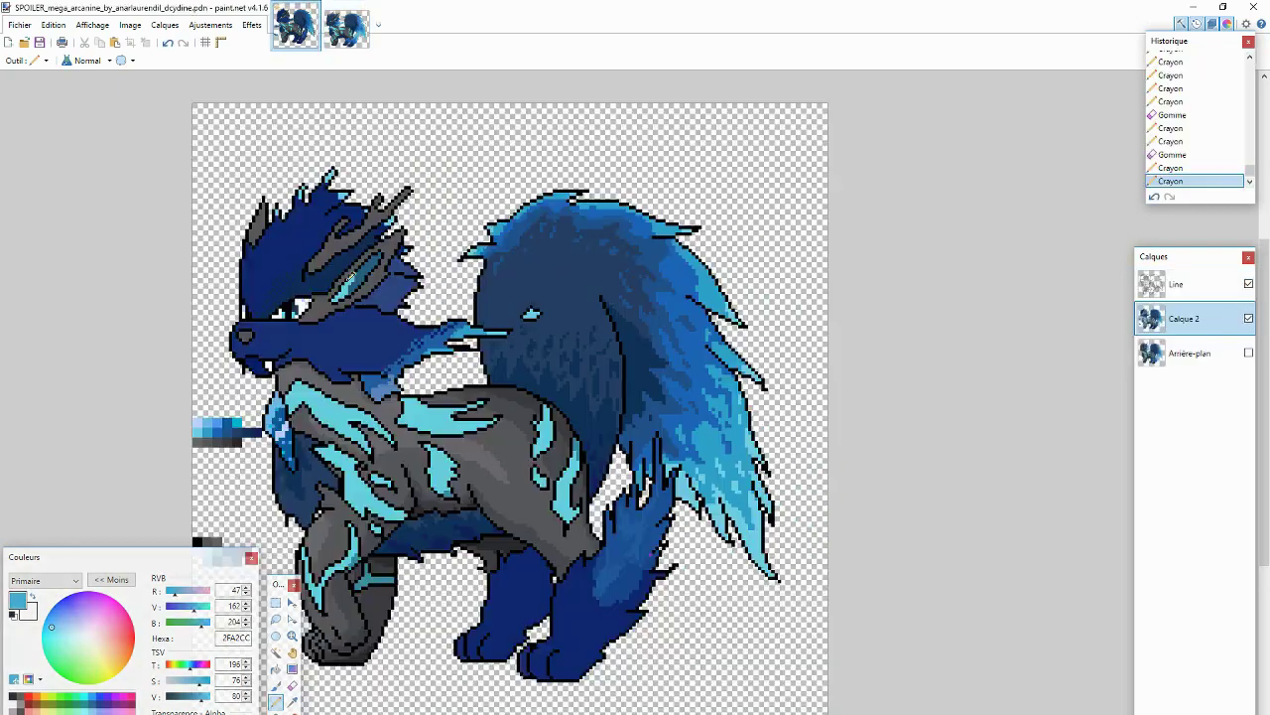
# Step: Break up the small outline beneath the cheek wisp and colour the detached flame bits with 6FCEE5
pyautogui.hotkey('alt', 'pageup')
pyautogui.press('e')
pyautogui.click(471, 346)
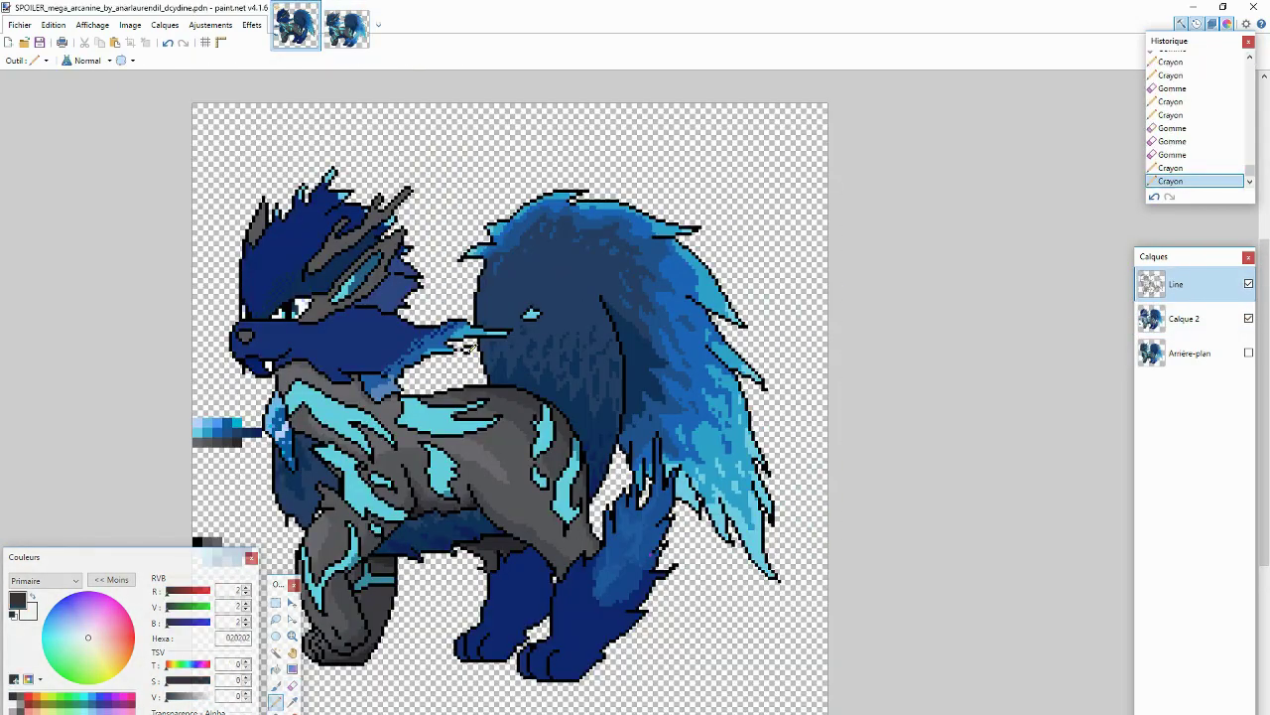
pyautogui.click(475, 349)
pyautogui.hotkey('alt', 'pagedown')
pyautogui.press('p')
pyautogui.press('x')
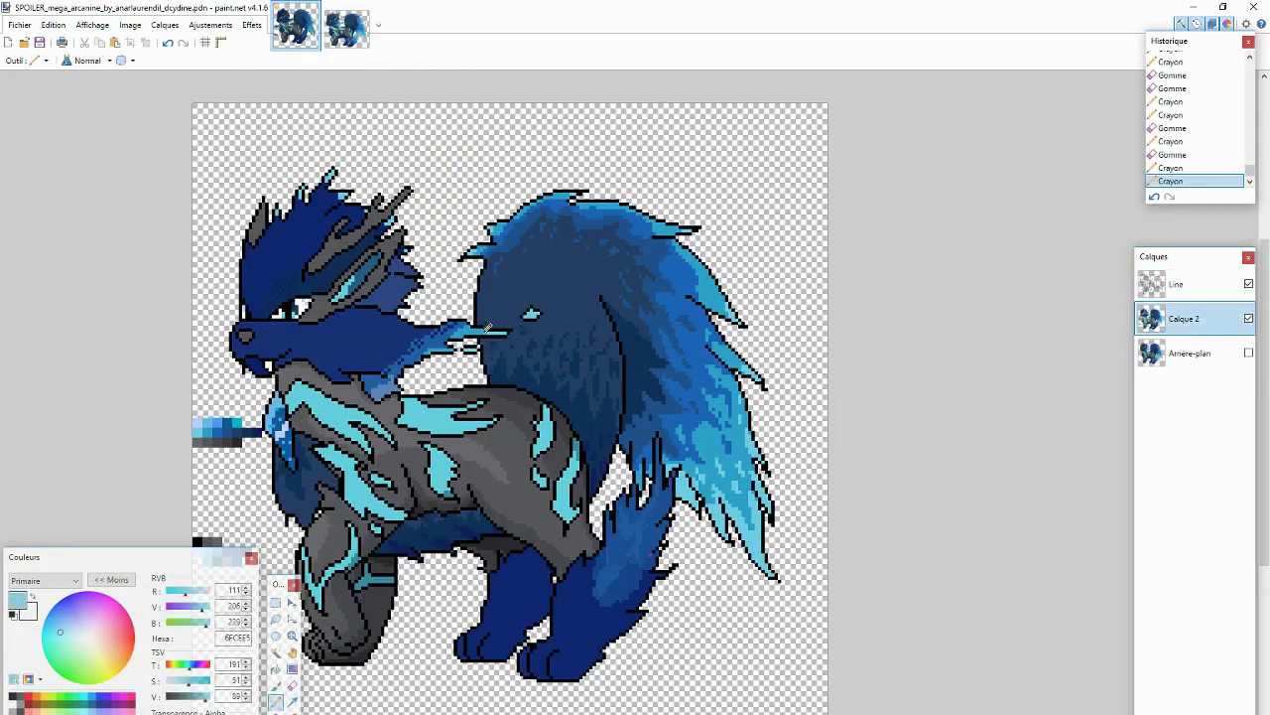
# Step: Clean up the line work of the front paw and the lower chest fur, using 253F63 for the fur
pyautogui.hotkey('alt', 'pageup')
pyautogui.scroll(3, 246, 490)
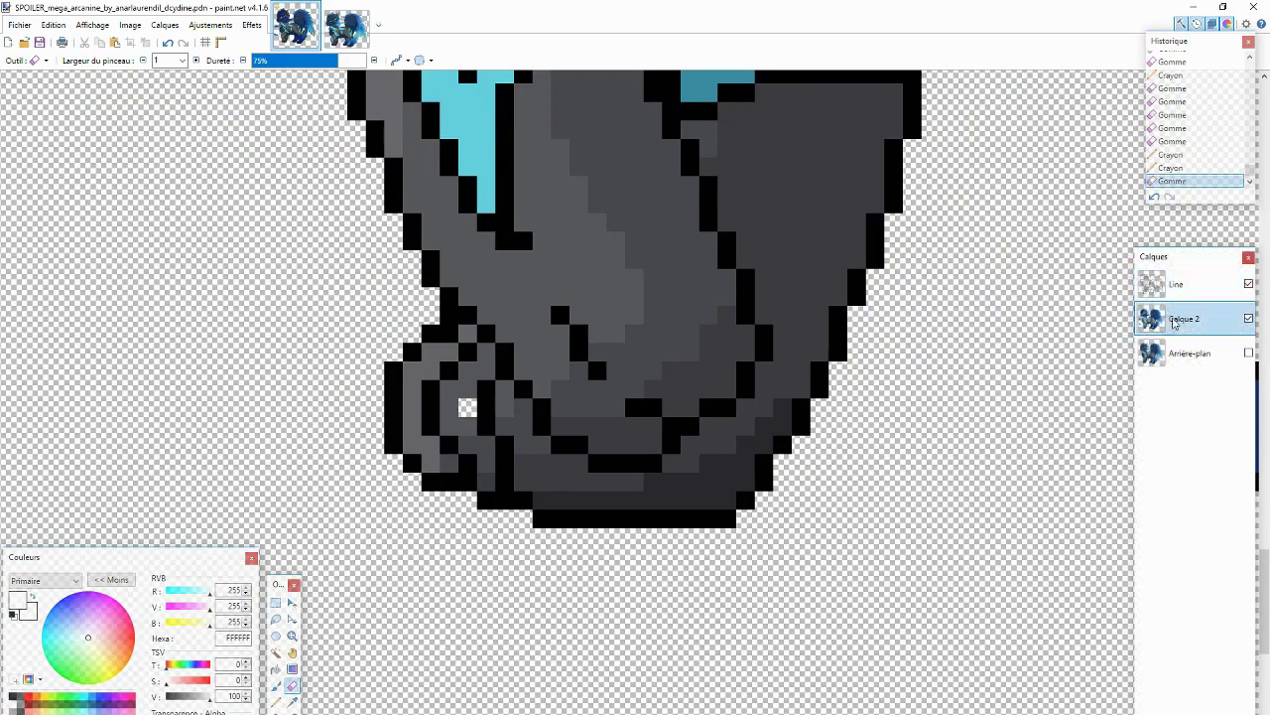
pyautogui.click(1171, 285)
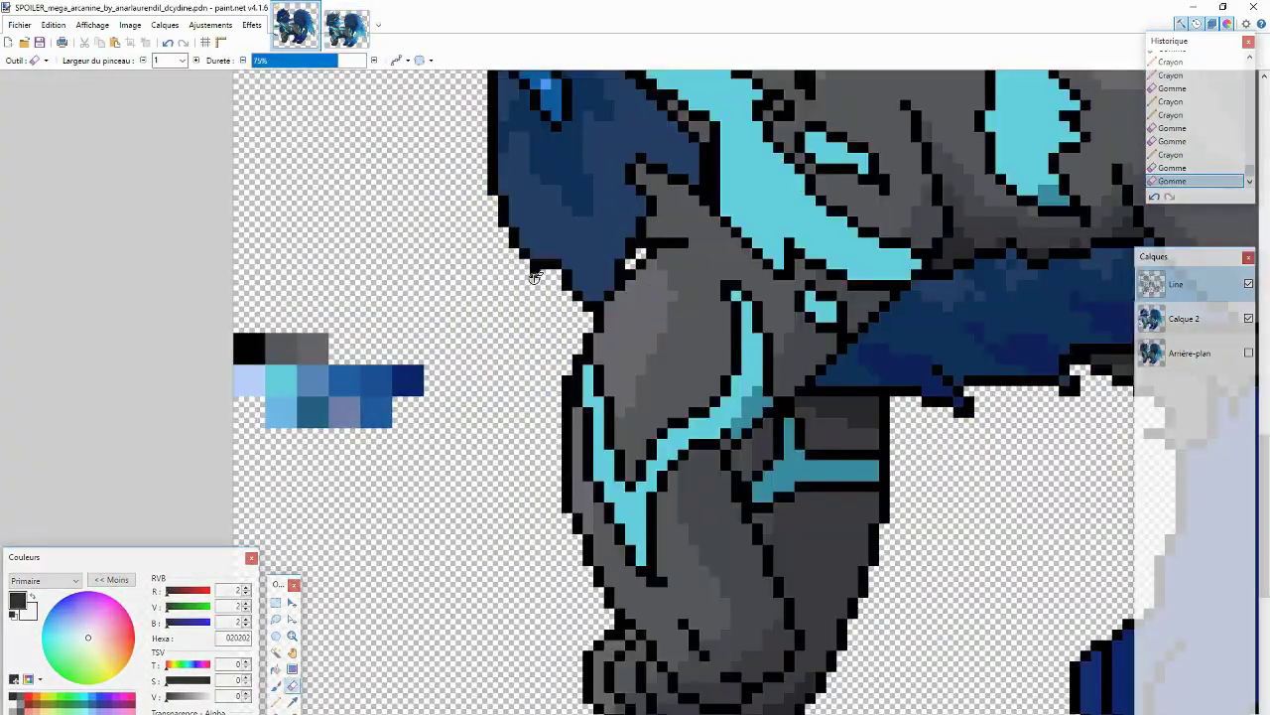
pyautogui.press('k')
pyautogui.click(519, 290)
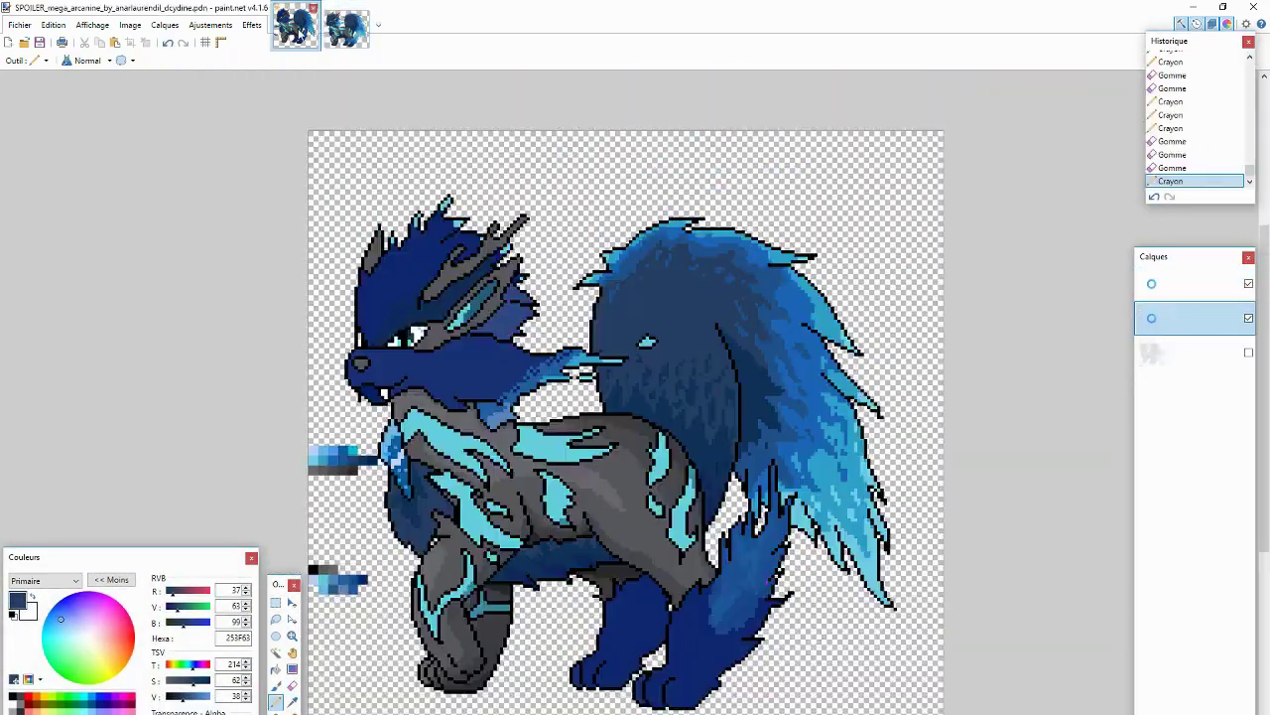
pyautogui.scroll(3, 449, 380)
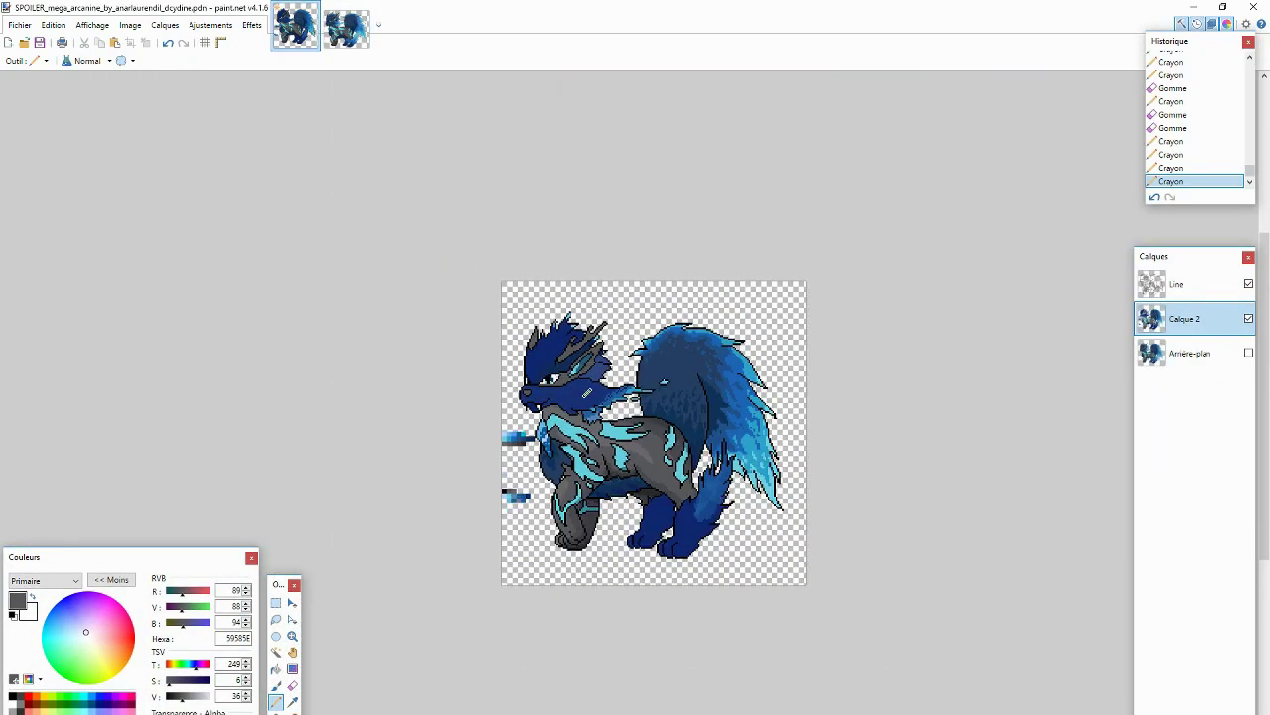
# Step: Refine the eye's line work and colours and brighten the blue inside the ear
pyautogui.scroll(2, 587, 393)
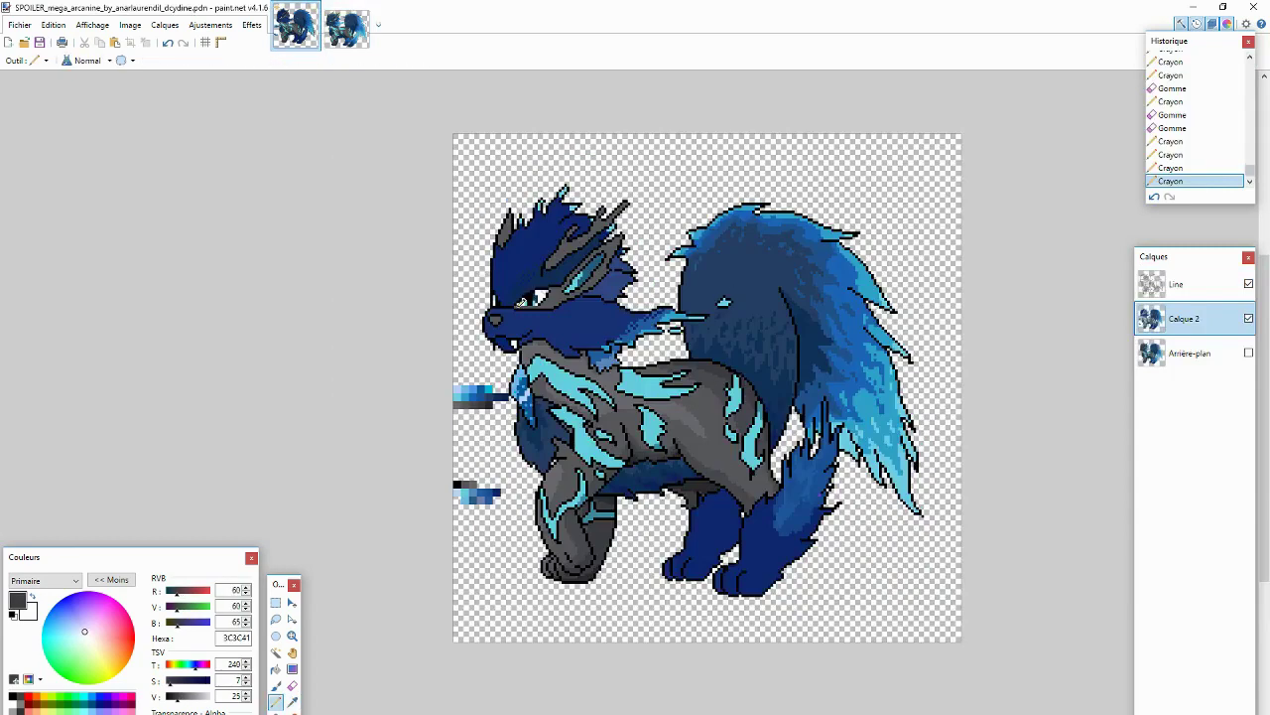
pyautogui.moveTo(521, 301); pyautogui.dragTo(613, 278)
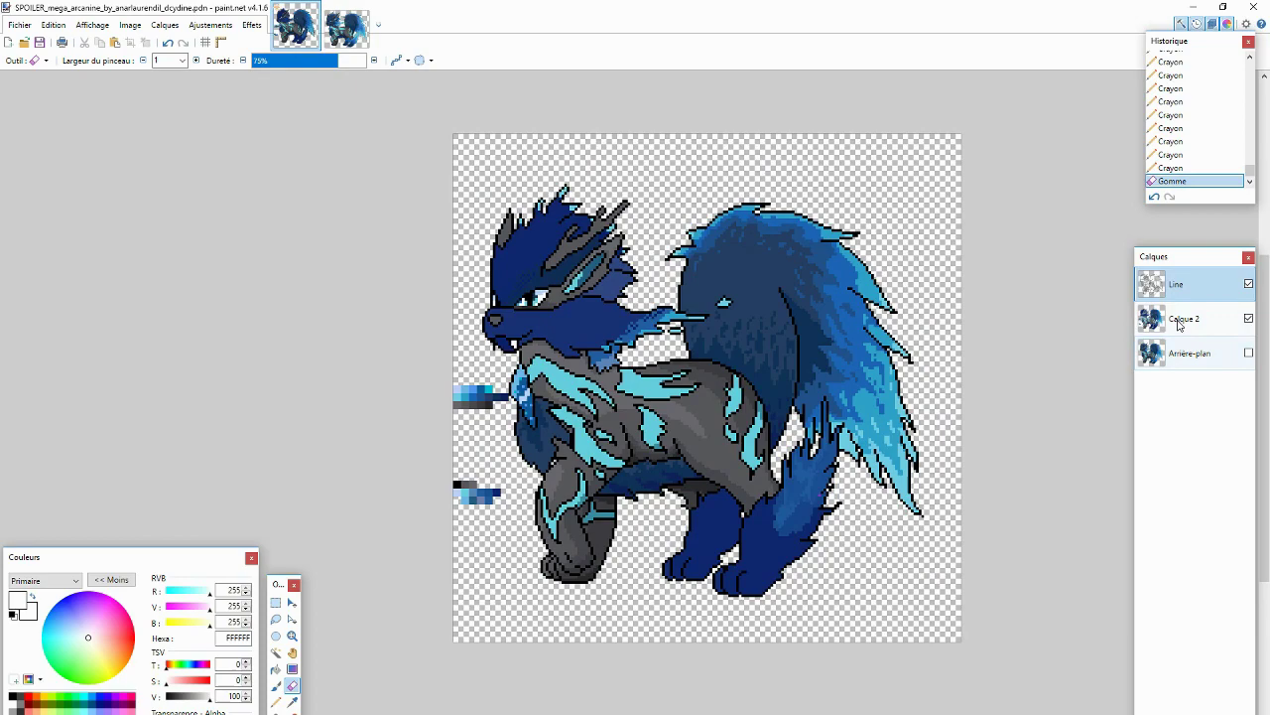
pyautogui.click(1180, 320)
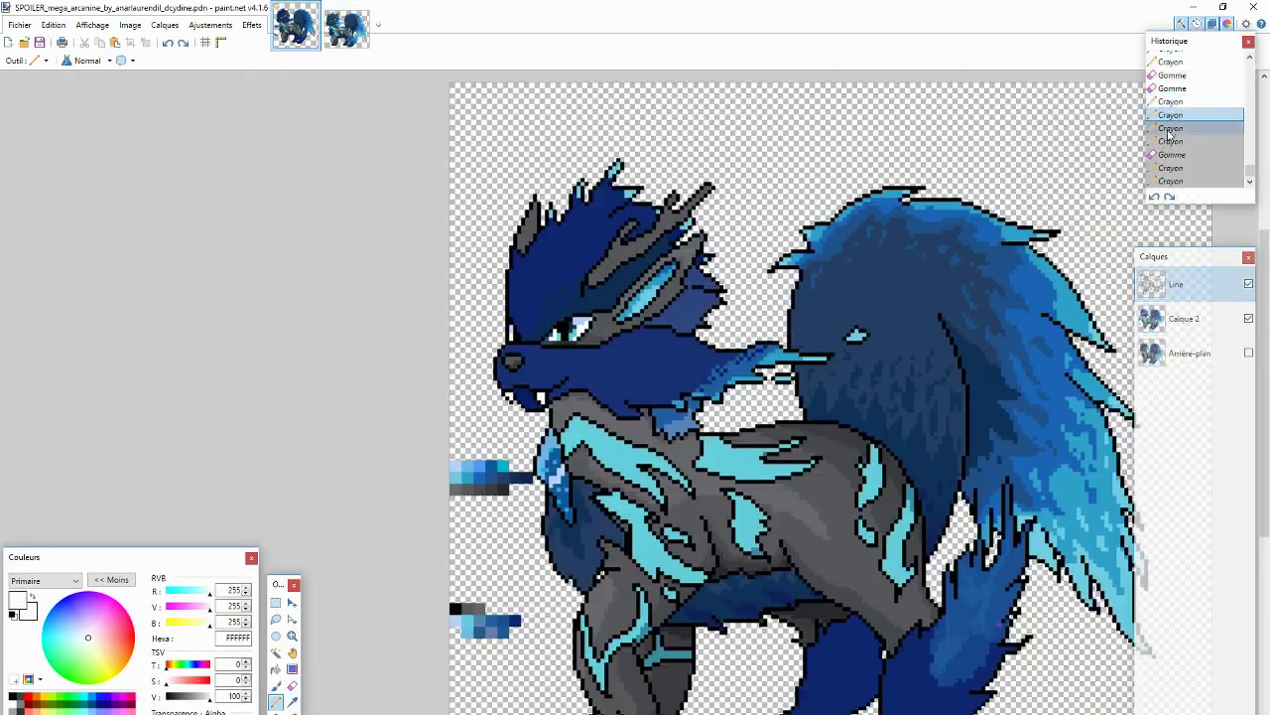
pyautogui.click(295, 33)
pyautogui.click(295, 32)
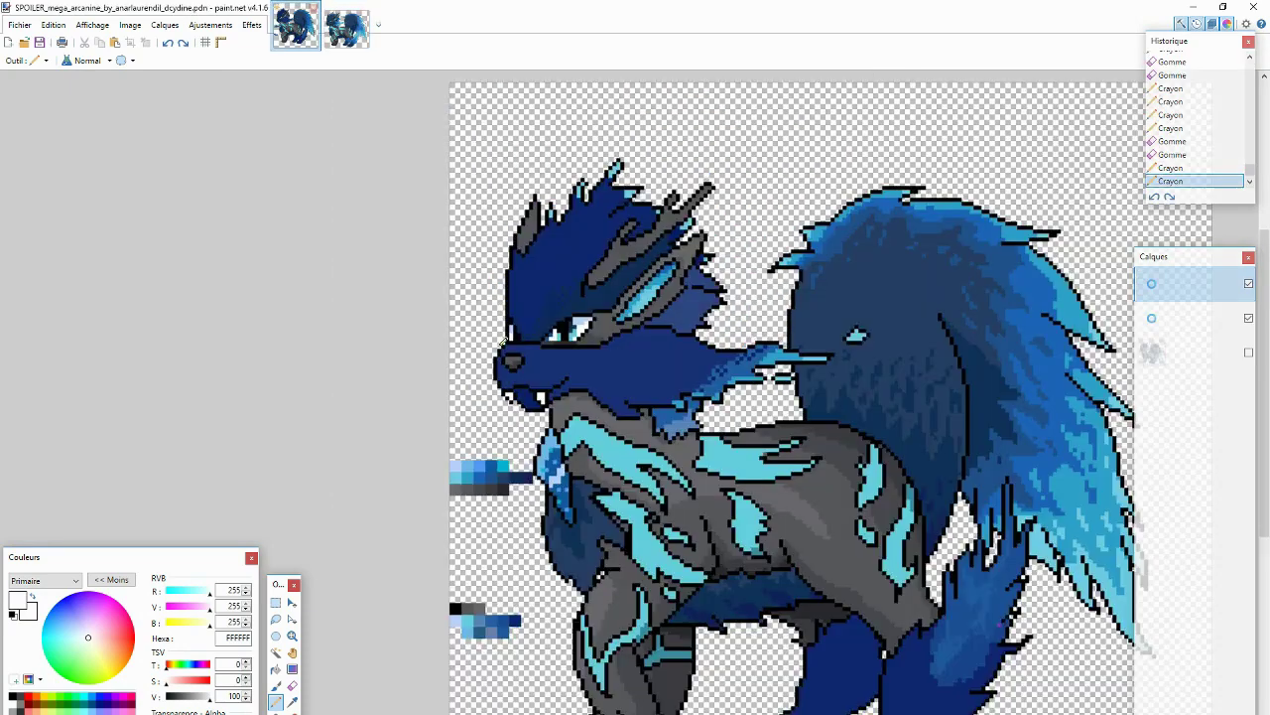
# Step: Recolour the head fur, muzzle and cheek fur with 253F63 using the paint bucket
pyautogui.click(596, 258)
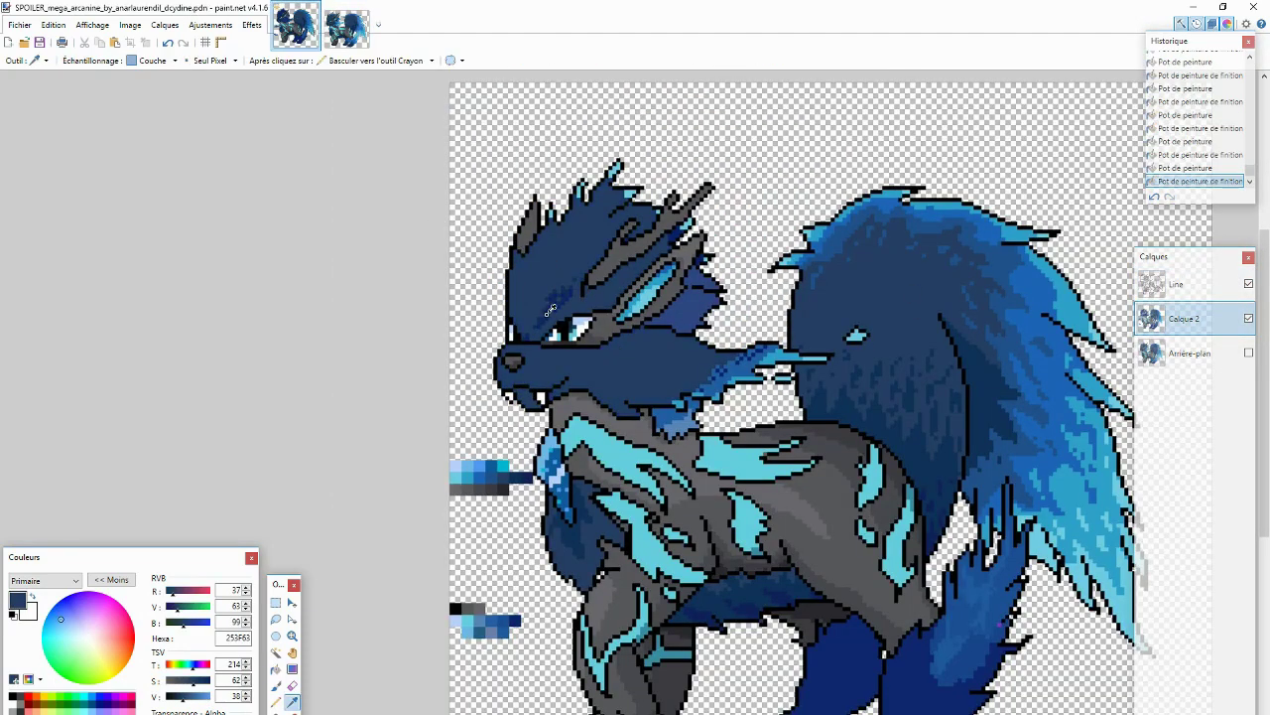
pyautogui.press('p')
pyautogui.click(687, 279)
pyautogui.press('f')
pyautogui.click(695, 298)
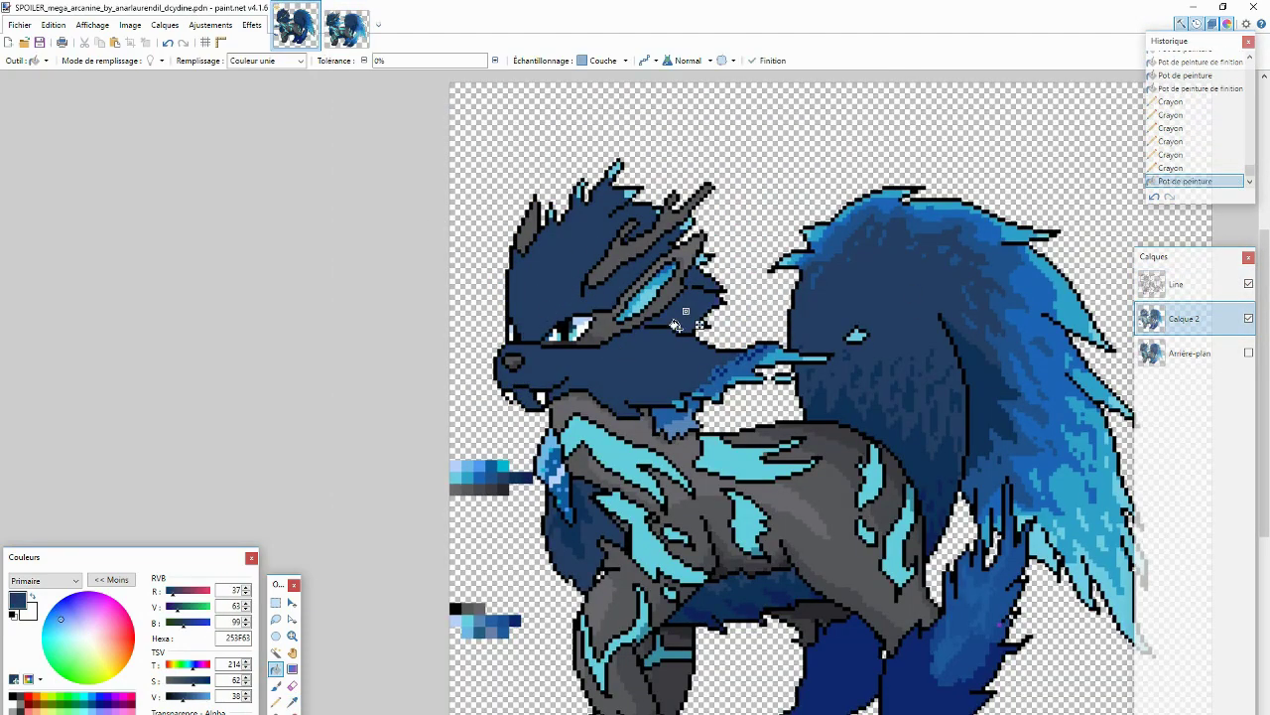
pyautogui.click(735, 367)
# Step: Touch up the sprite's outline with 020202 on the Line layer
pyautogui.press('k')
pyautogui.scroll(-5, 979, 298)
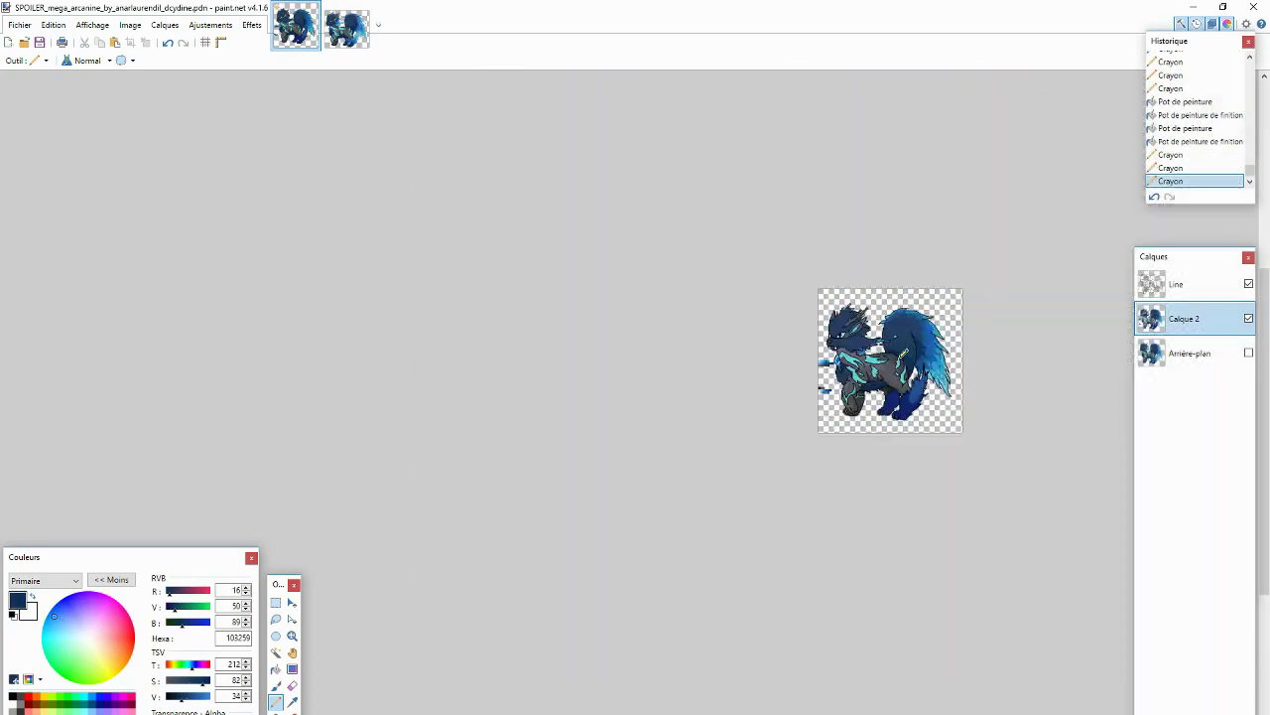
pyautogui.scroll(3, 516, 476)
pyautogui.click(1176, 284)
pyautogui.scroll(4, 516, 476)
pyautogui.click(569, 482)
pyautogui.scroll(-5, 569, 481)
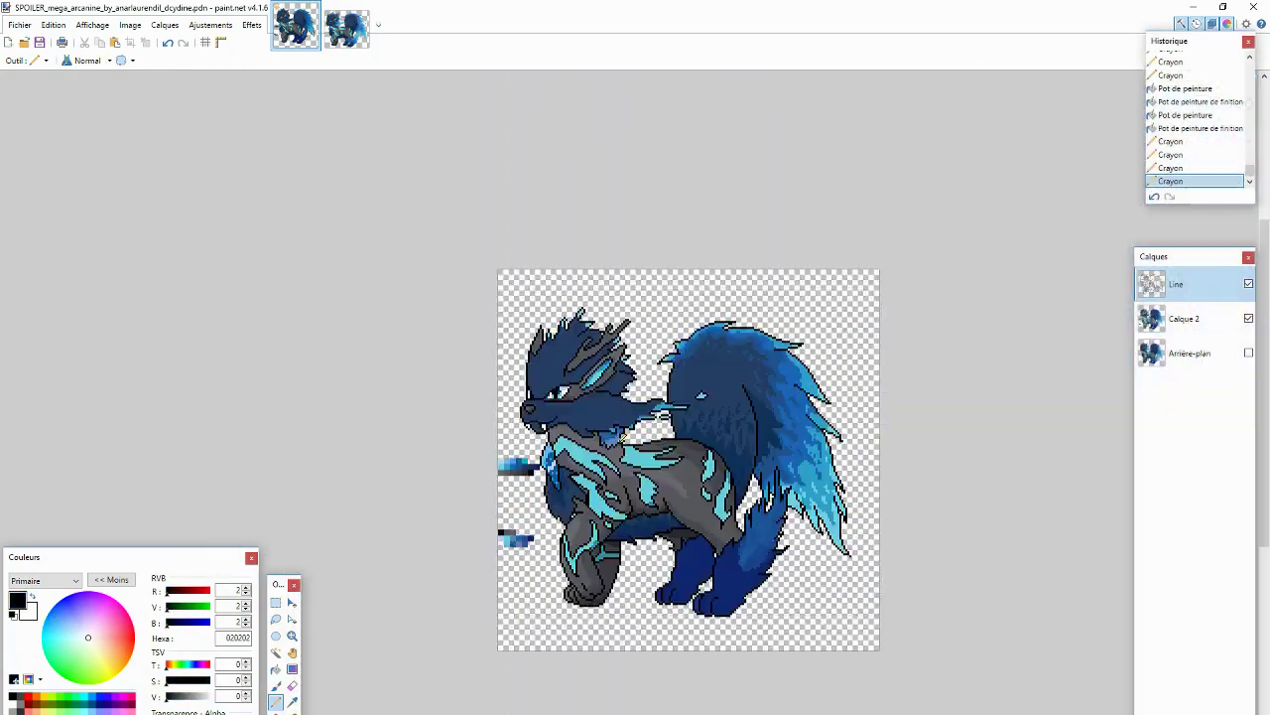
pyautogui.scroll(2, 694, 397)
# Step: Shade the brow above the eye with 103259 on Calque 2, following the reference image
pyautogui.click(1184, 319)
pyautogui.click(346, 27)
pyautogui.click(296, 27)
pyautogui.hotkey('ctrl', 'Tab')
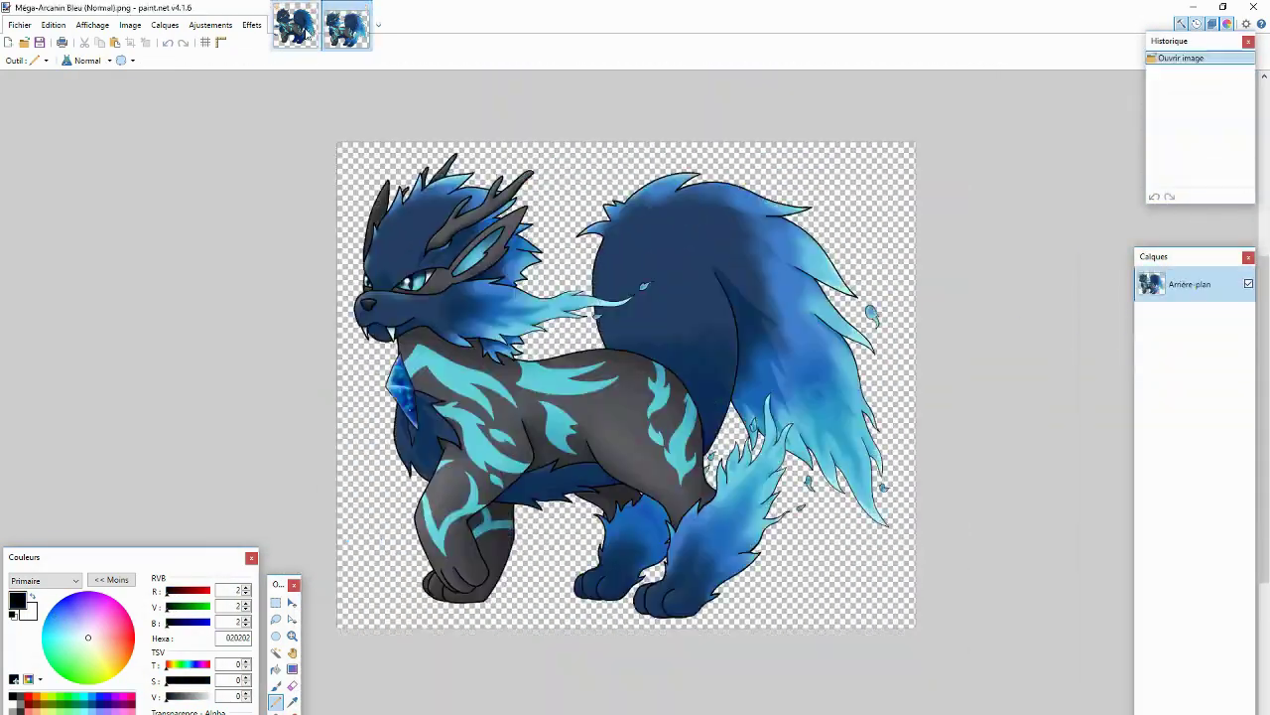
pyautogui.hotkey('ctrl', 'Tab')
pyautogui.click(394, 260)
pyautogui.click(417, 246)
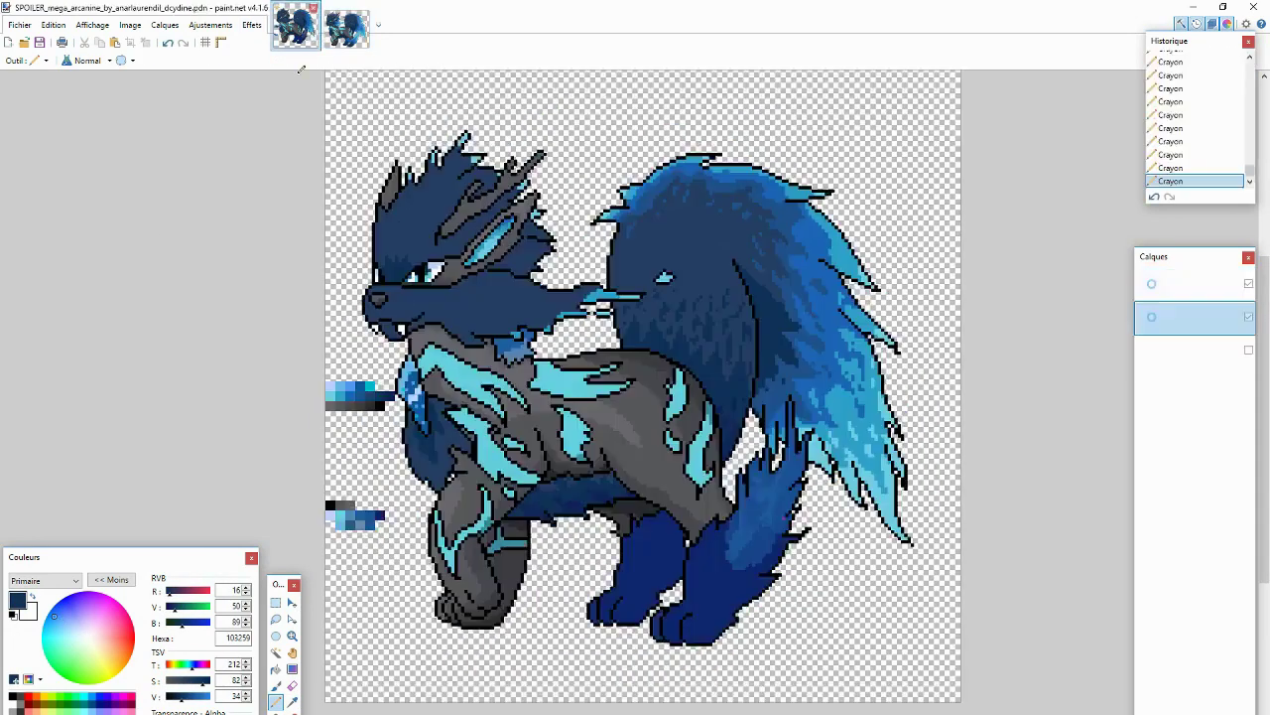
pyautogui.keyDown('ctrl'); pyautogui.click(375, 282); pyautogui.keyUp('ctrl')
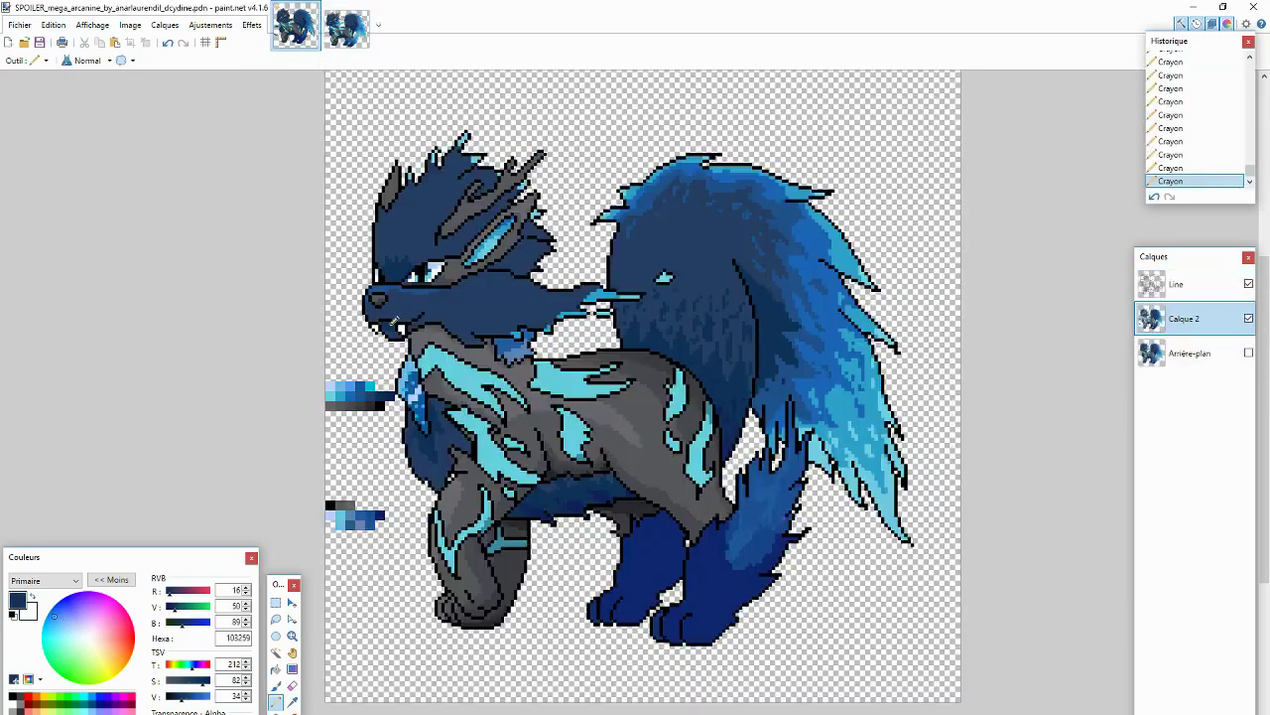
# Step: Block in lighter blue on the rear cheek fur, following the reference image
pyautogui.hotkey('ctrl', 'Tab')
pyautogui.hotkey('ctrl', 'Tab')
pyautogui.hotkey('ctrl', 'Tab')
pyautogui.hotkey('ctrl', 'Tab')
pyautogui.hotkey('ctrl', 'Tab')
pyautogui.hotkey('ctrl', 'Tab')
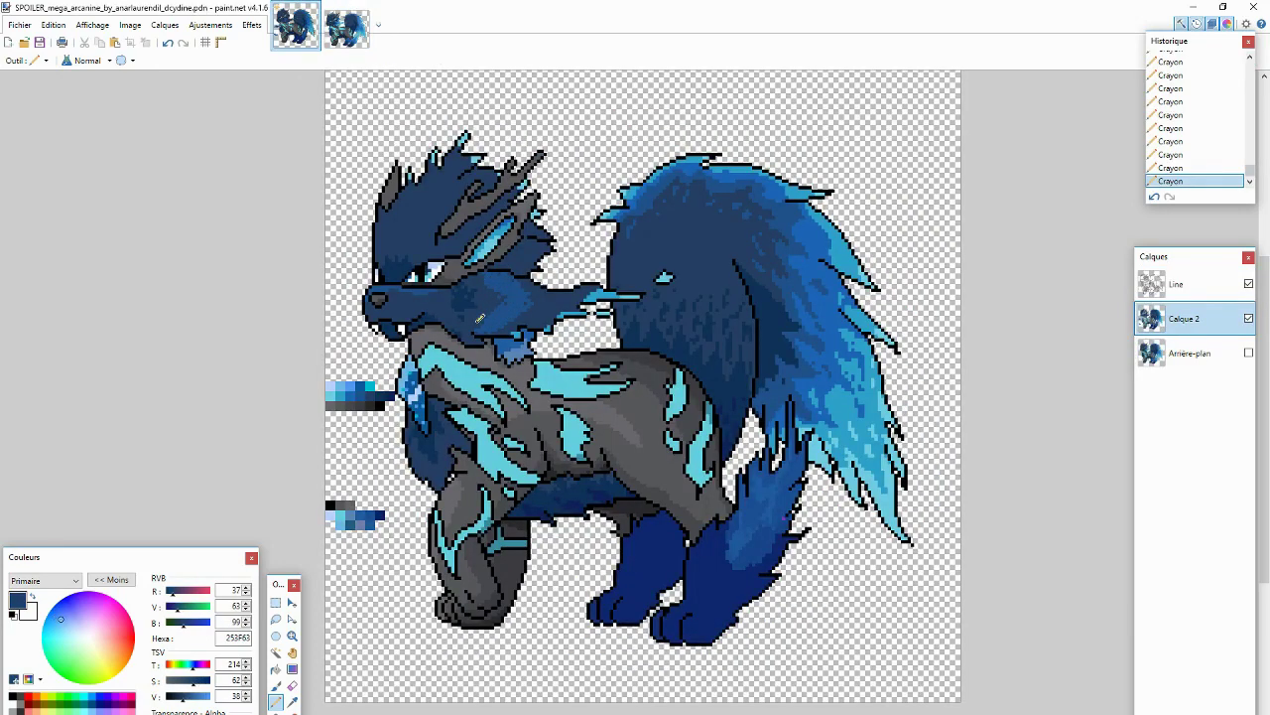
# Step: Darken the cheek fur beneath the ear with 103259
pyautogui.press('k')
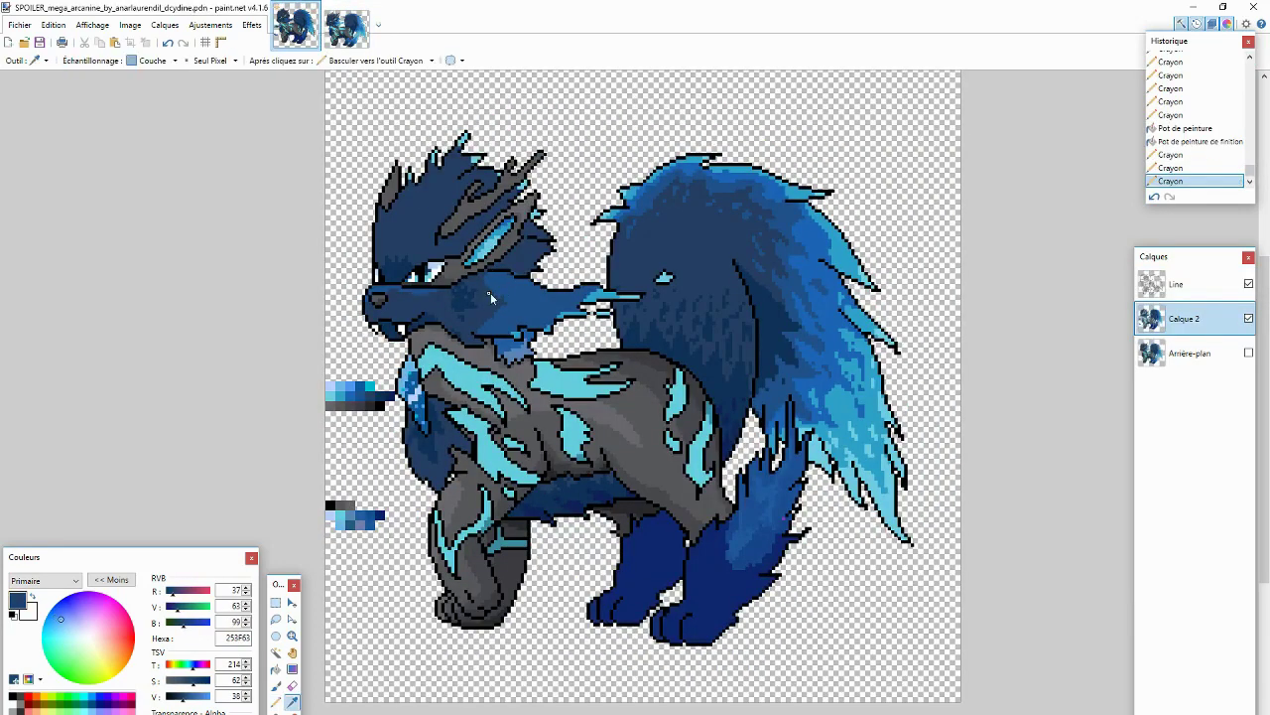
pyautogui.click(480, 297)
pyautogui.click(487, 349)
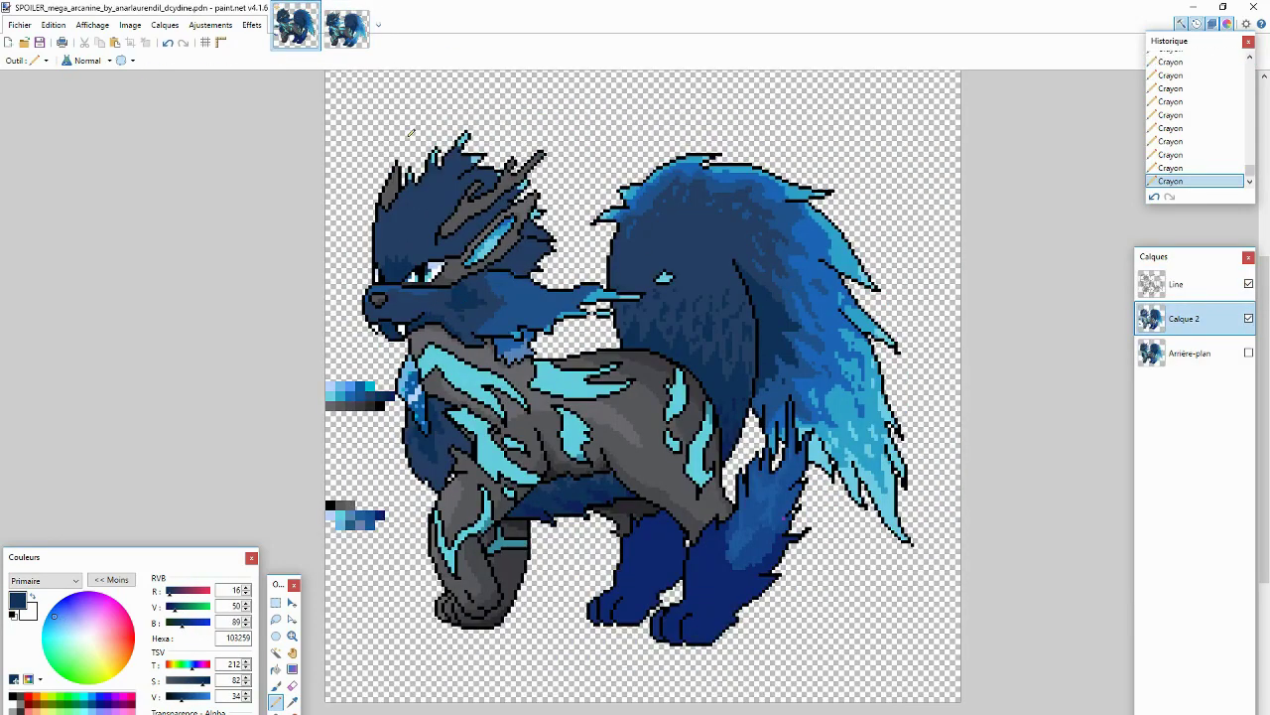
# Step: Brighten the middle of the cheek fur with 1C66B8, following the reference image
pyautogui.hotkey('ctrl', 'Tab')
pyautogui.hotkey('ctrl', 'Tab')
pyautogui.click(532, 290)
pyautogui.press('k')
pyautogui.click(518, 320)
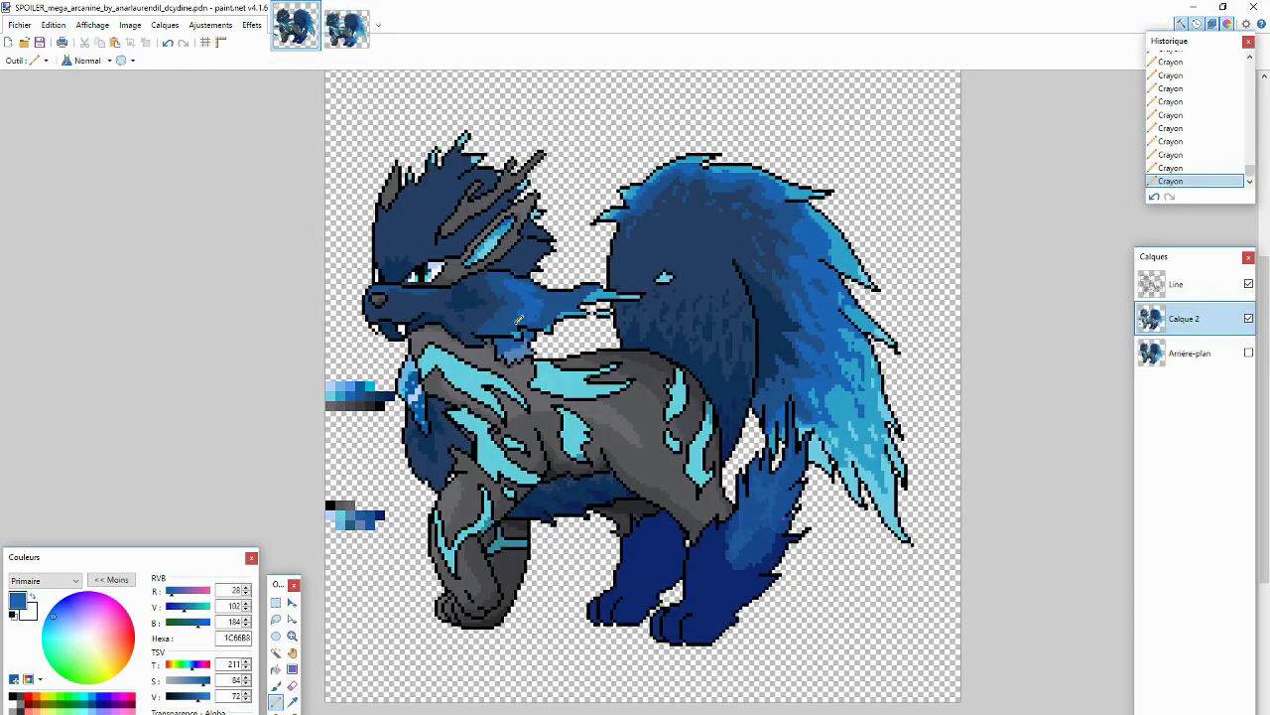
# Step: Colour the cheek wisp with 2FA2CC and blend it into the 1C66B8 fur
pyautogui.press('k')
pyautogui.hotkey('ctrl', 'Tab')
pyautogui.hotkey('ctrl', 'Tab')
pyautogui.click(554, 298)
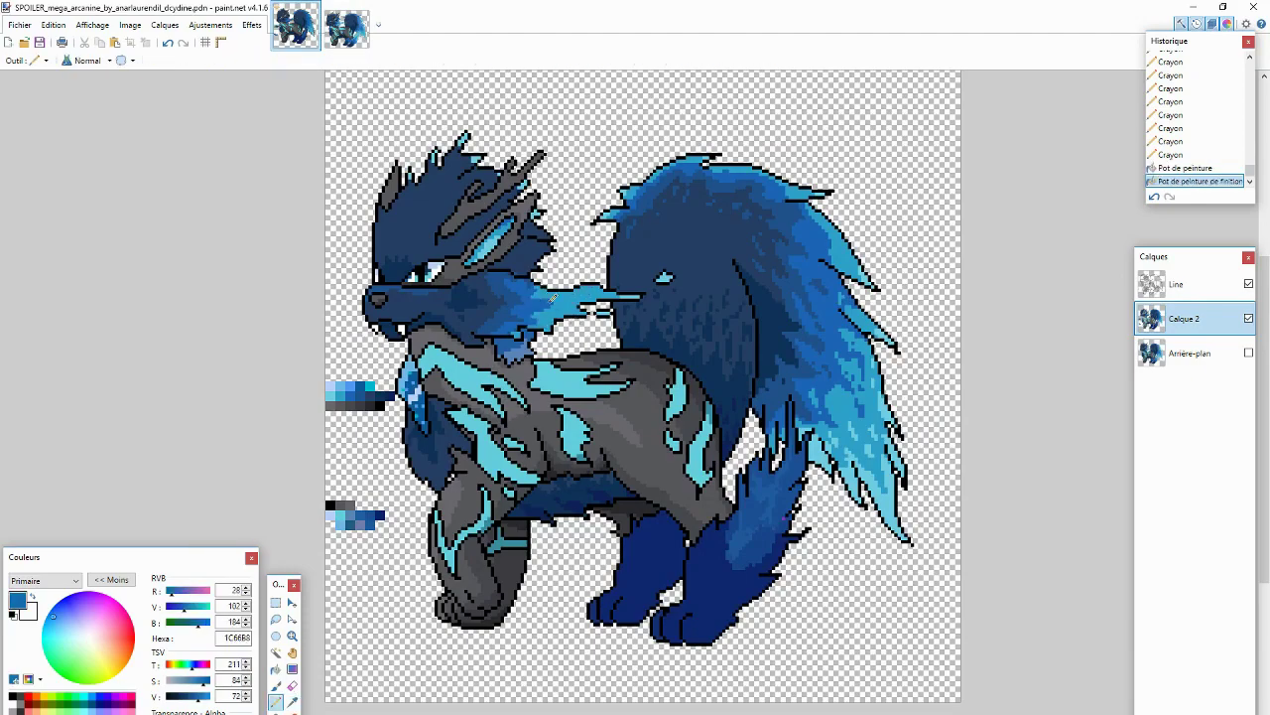
pyautogui.press('k')
pyautogui.click(554, 308)
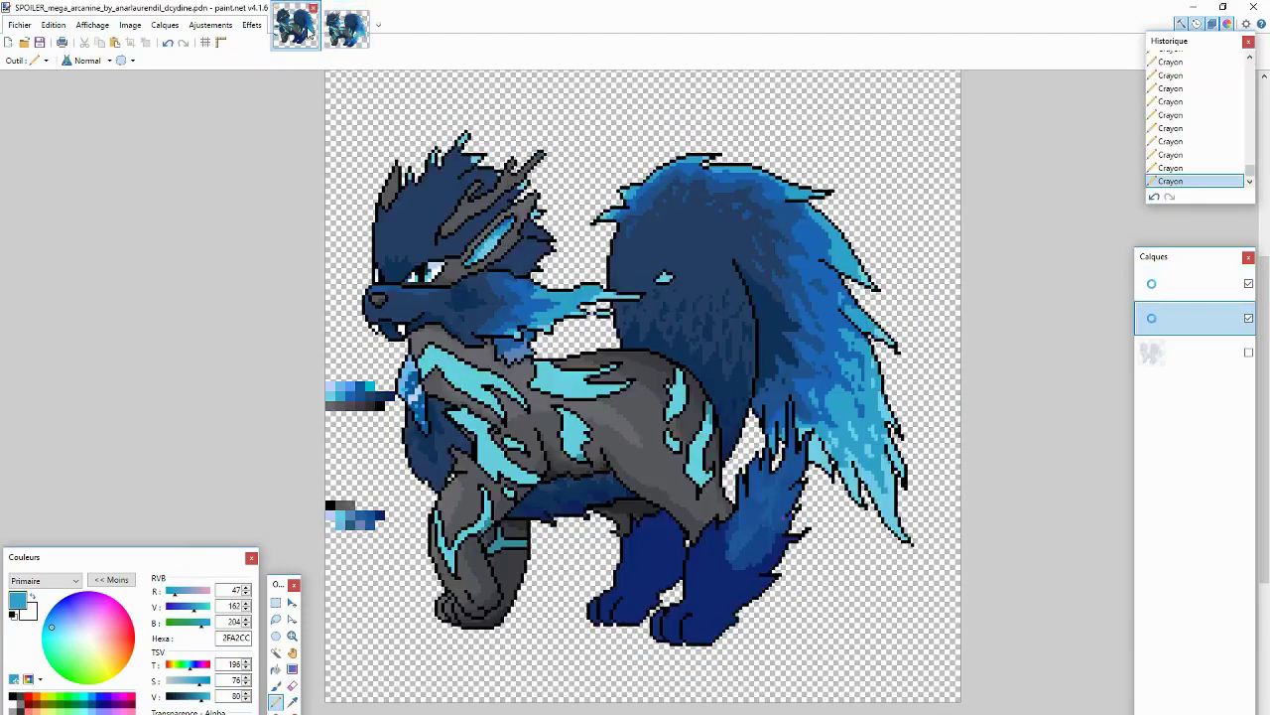
# Step: Refine the 1C66B8 transition at the base of the cheek wisp after comparing with the reference image
pyautogui.hotkey('ctrl', 'Tab')
pyautogui.hotkey('ctrl', 'Tab')
pyautogui.hotkey('ctrl', 'Tab')
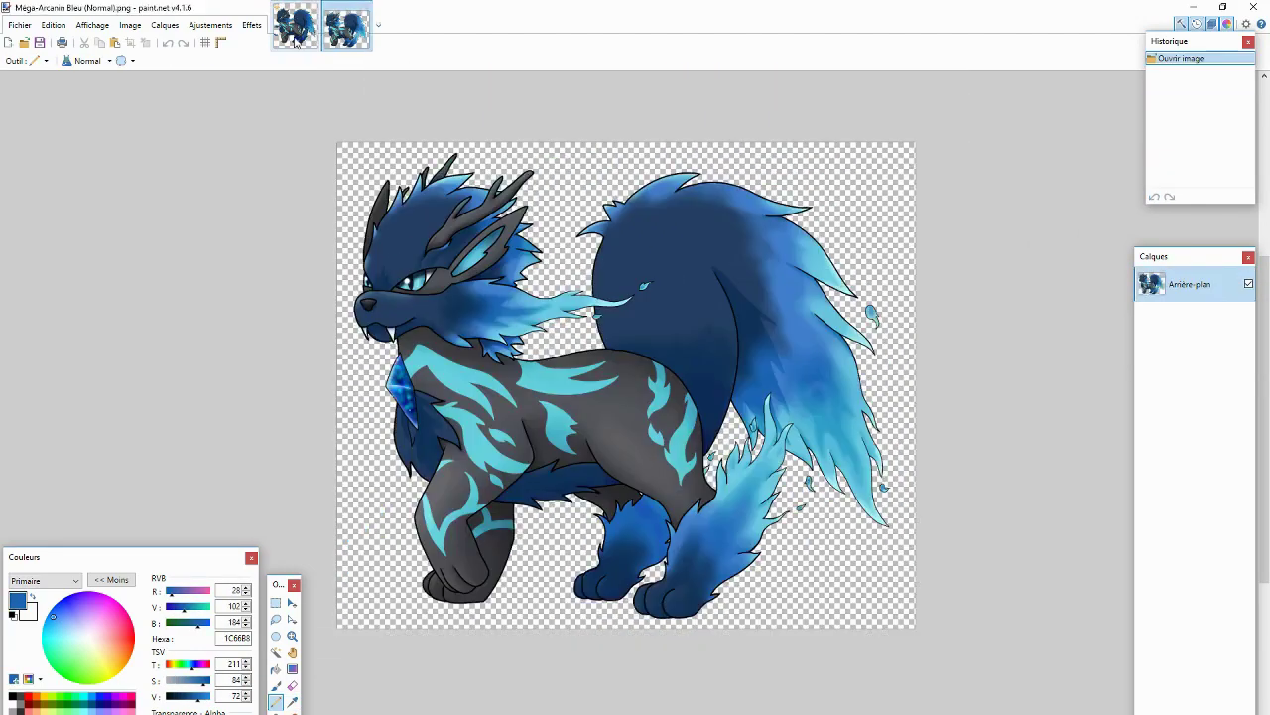
pyautogui.click(295, 40)
pyautogui.click(534, 283)
# Step: Add a small upward spike to the cheek wisp's outline and colour it with 6FCEE5
pyautogui.hotkey('ctrl', 'Tab')
pyautogui.hotkey('ctrl', 'Tab')
pyautogui.hotkey('ctrl', 'Tab')
pyautogui.press('k')
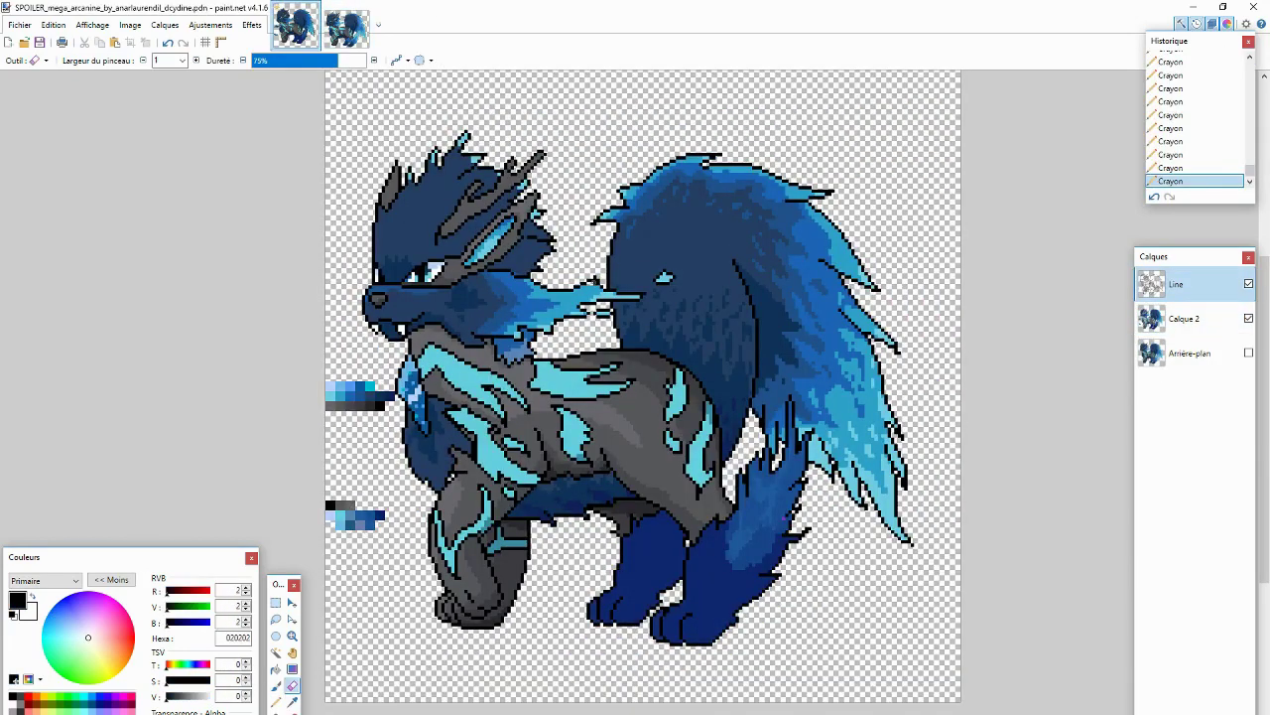
pyautogui.click(595, 282)
pyautogui.press('p')
pyautogui.hotkey('ctrl', 'Tab')
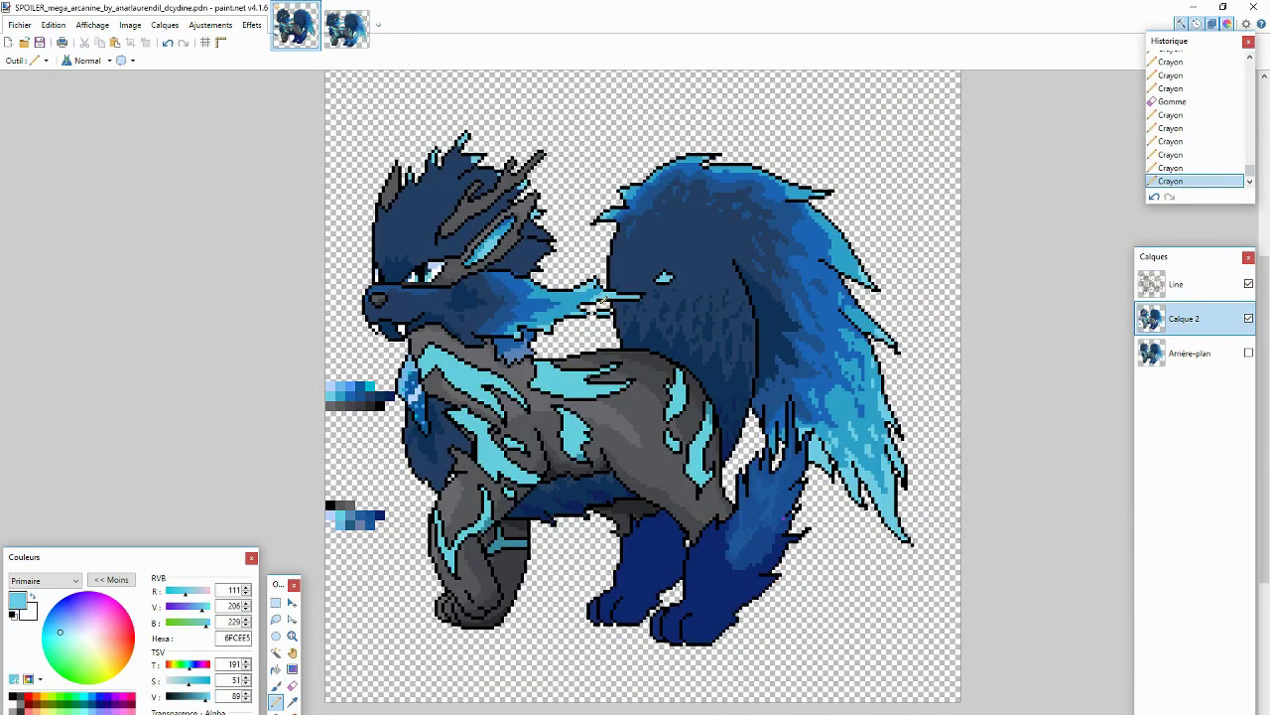
# Step: Erase excess outline pixels around the tip of the cheek wisp
pyautogui.hotkey('alt', 'pageup')
pyautogui.press('x')
pyautogui.press('k')
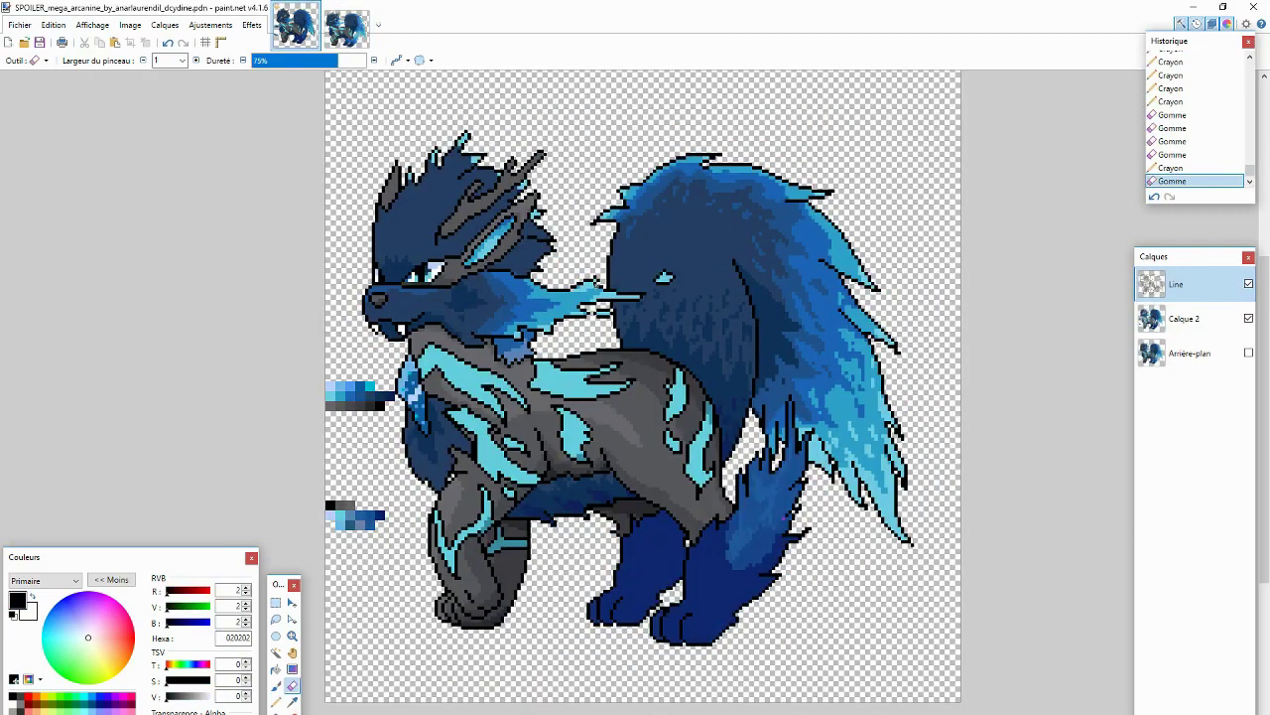
pyautogui.hotkey('alt', 'pagedown')
pyautogui.click(582, 382)
pyautogui.press('p')
# Step: Clean up the wisp's outline where it meets the tail's front edge
pyautogui.hotkey('alt', 'pageup')
pyautogui.press('e')
pyautogui.click(615, 298)
pyautogui.hotkey('alt', 'pagedown')
pyautogui.press('p')
pyautogui.press('x')
# Step: Add 6FCEE5 streaks along the cheek wisp, following the reference image
pyautogui.click(616, 365)
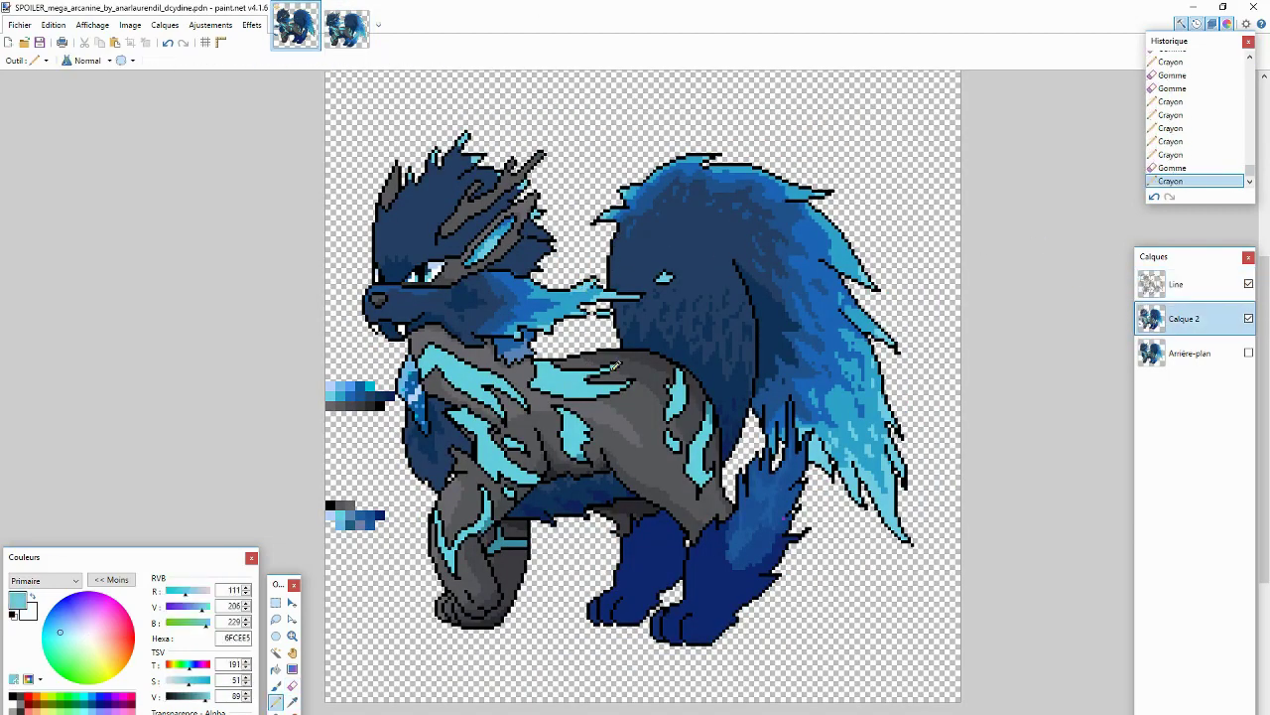
pyautogui.hotkey('ctrl', 'Tab')
pyautogui.hotkey('ctrl', 'Tab')
pyautogui.click(593, 287)
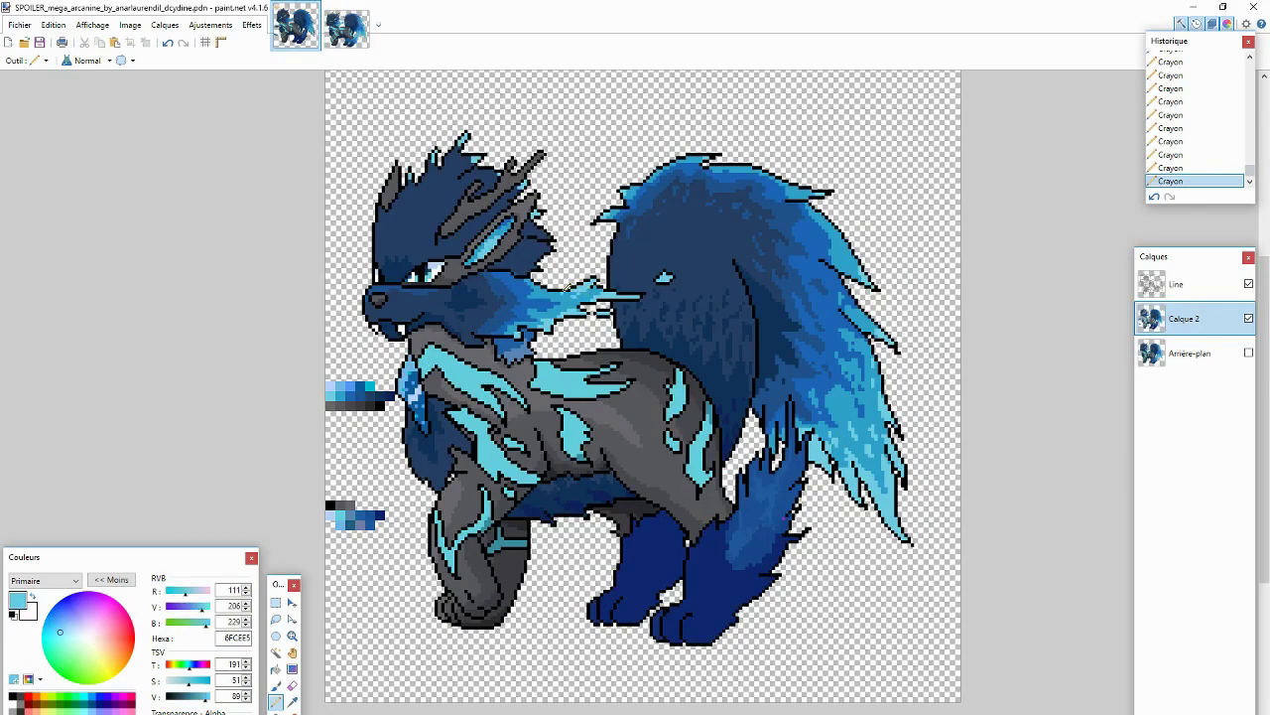
# Step: Add 6FCEE5 highlights to the tips of the fur behind the ear, following the reference image
pyautogui.press('k')
pyautogui.click(539, 295)
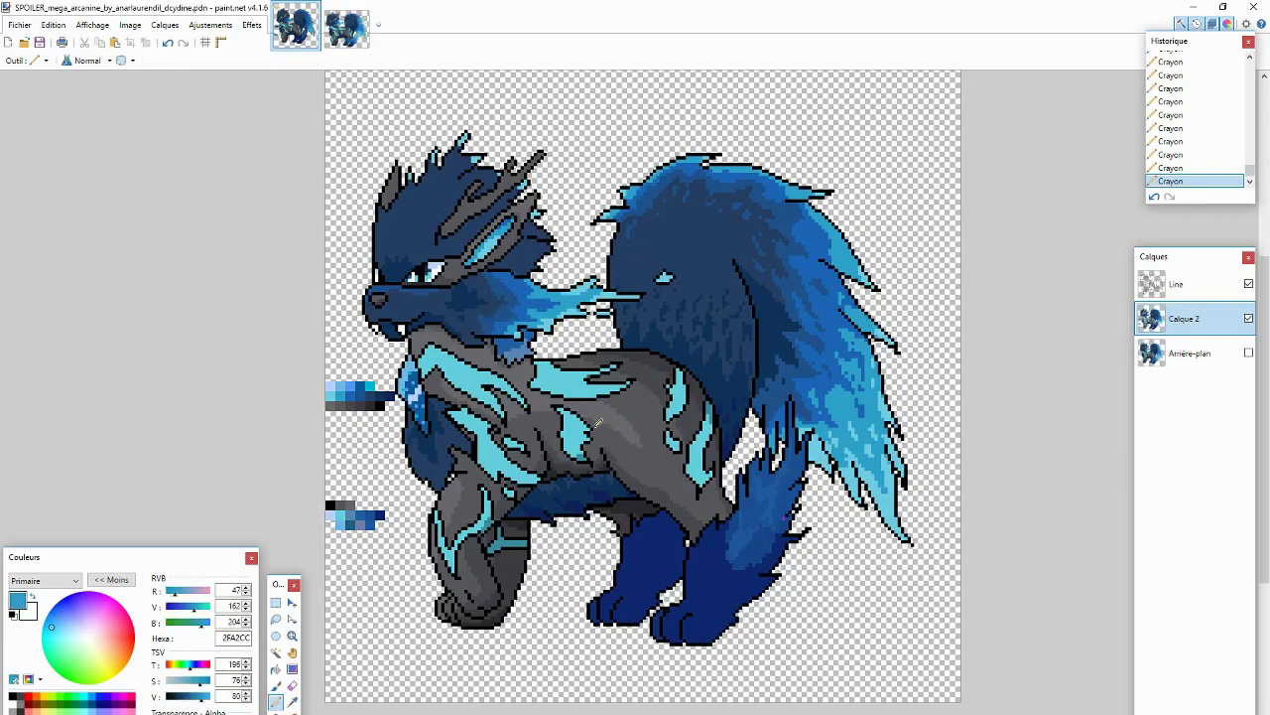
pyautogui.hotkey('ctrl', 'Tab')
pyautogui.hotkey('ctrl', 'Tab')
pyautogui.hotkey('ctrl', 'Tab')
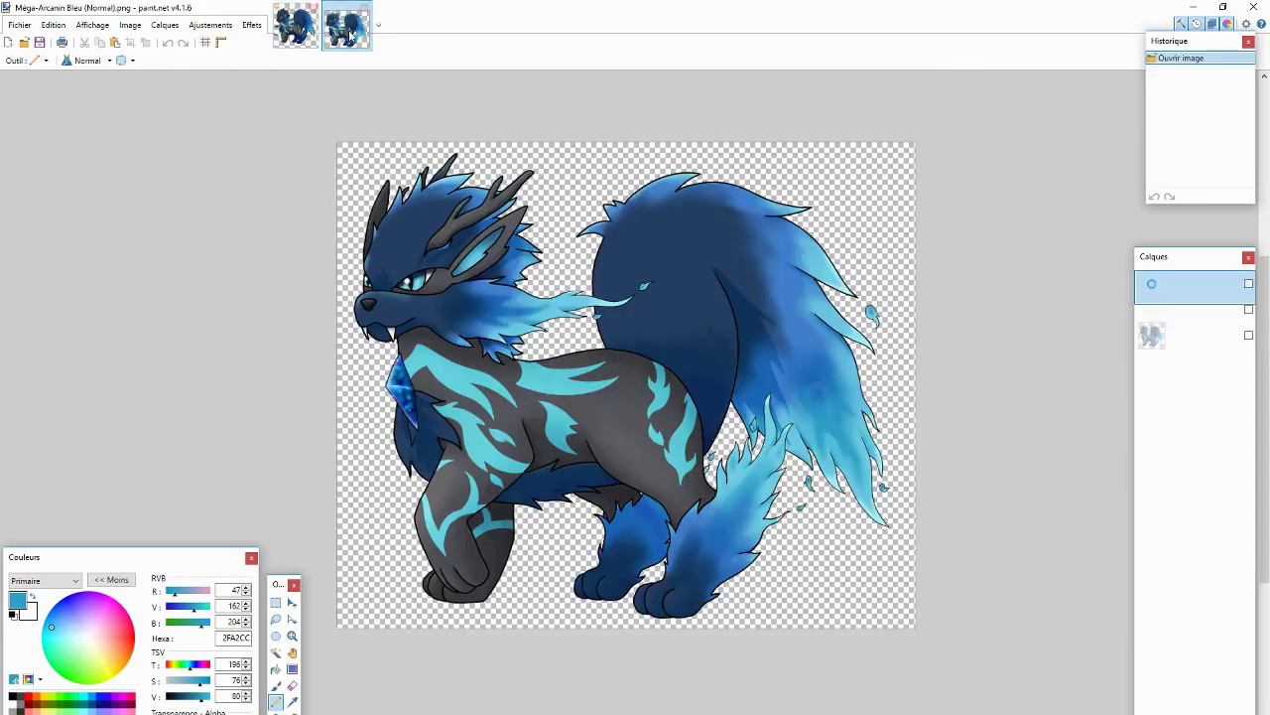
pyautogui.hotkey('ctrl', 'Tab')
pyautogui.press('k')
pyautogui.hotkey('ctrl', 'Tab')
pyautogui.hotkey('ctrl', 'Tab')
pyautogui.press('k')
pyautogui.click(530, 254)
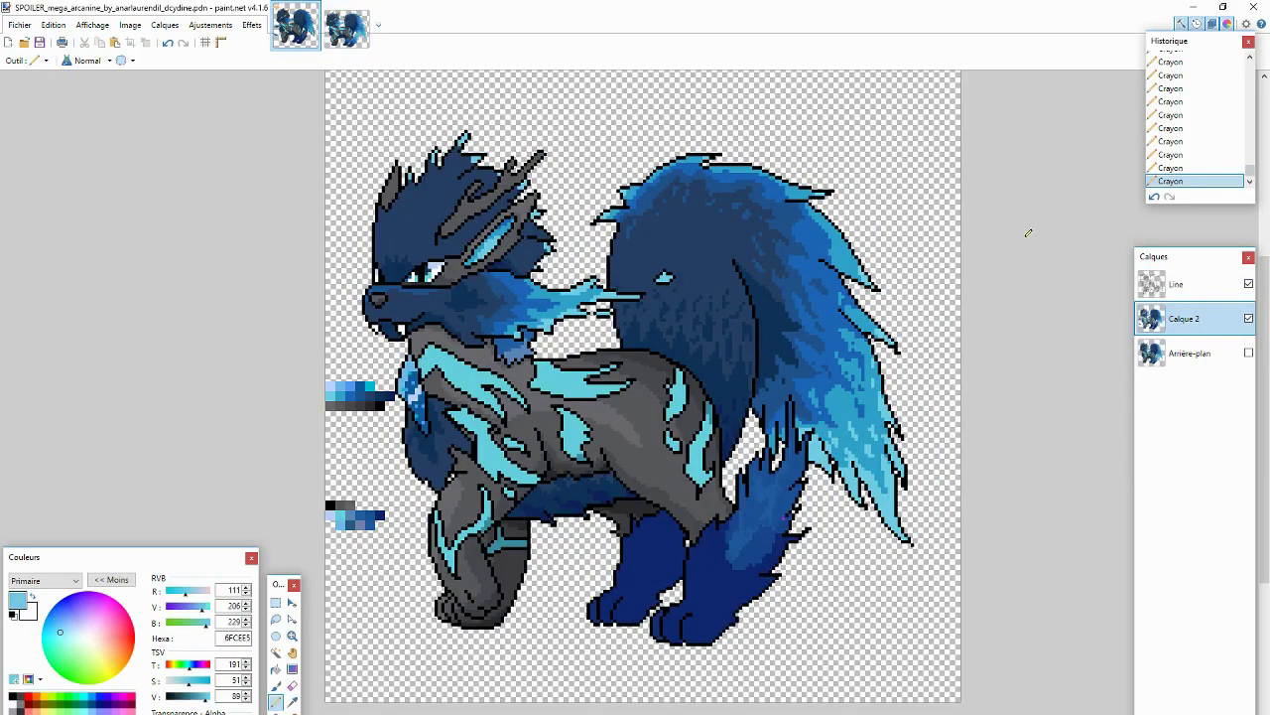
# Step: Shade the lower fur tuft behind the ear from its light tips inward with 2FA2CC and darker blues, matching the reference image
pyautogui.hotkey('ctrl', 'Tab')
pyautogui.hotkey('ctrl', 'Tab')
pyautogui.hotkey('ctrl', 'Tab')
pyautogui.hotkey('ctrl', 'Tab')
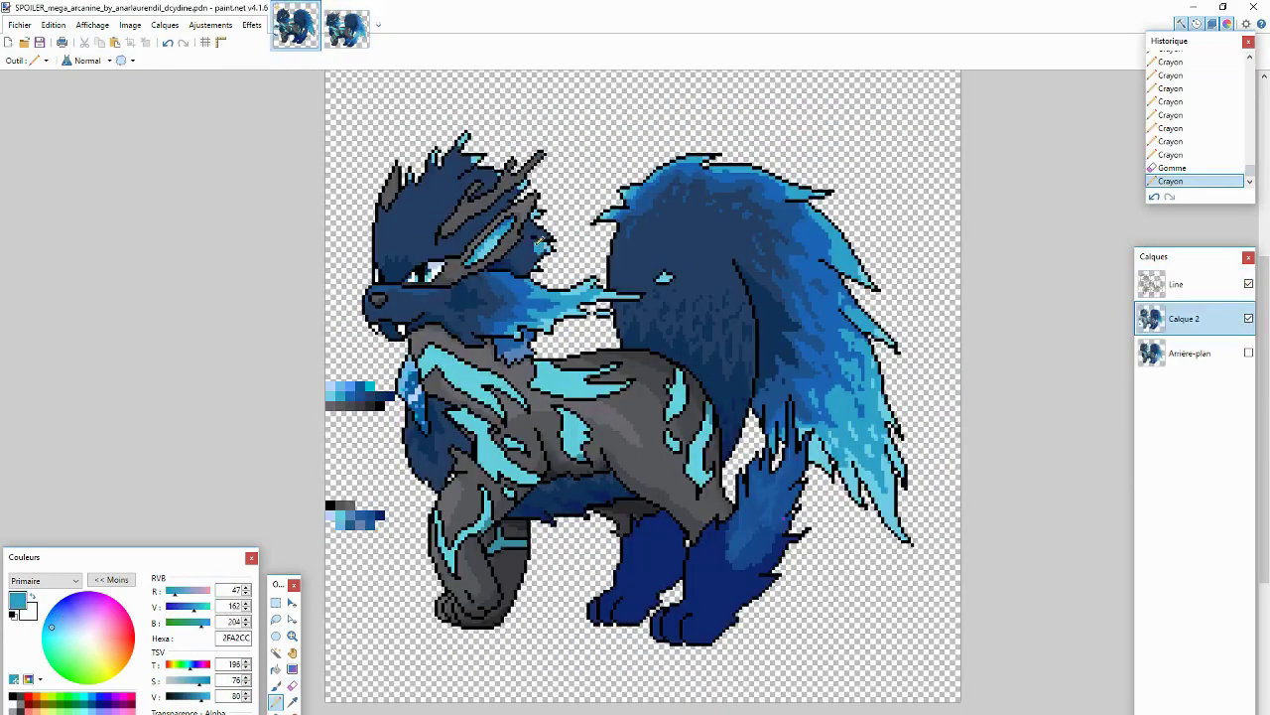
pyautogui.press('k')
pyautogui.click(531, 249)
pyautogui.hotkey('ctrl', 'Tab')
pyautogui.hotkey('ctrl', 'Tab')
pyautogui.press('k')
pyautogui.click(536, 256)
pyautogui.hotkey('ctrl', 'Tab')
pyautogui.hotkey('ctrl', 'Tab')
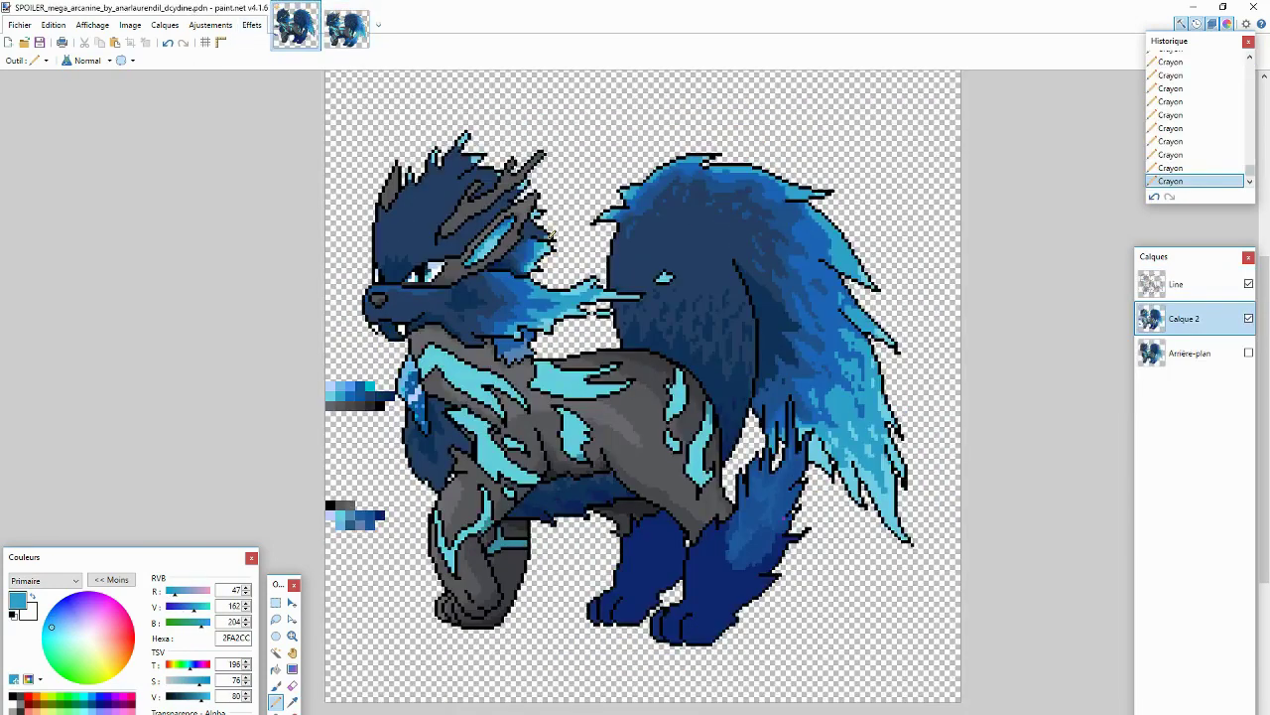
# Step: Continue the blue gradient on the upper fur tuft behind the ear with 2FA2CC and 1C66B8
pyautogui.click(549, 230)
pyautogui.hotkey('ctrl', 'Tab')
pyautogui.hotkey('ctrl', 'Tab')
pyautogui.press('k')
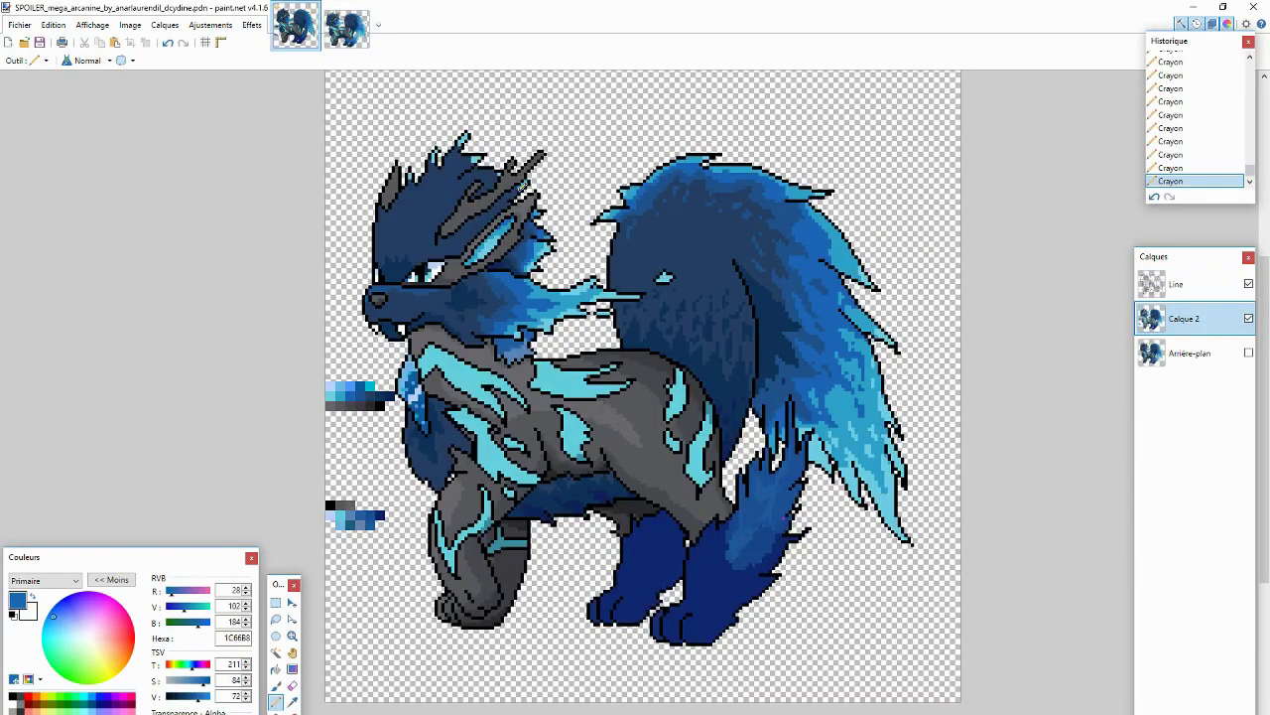
# Step: Shade the mane on top of the head with 1C66B8 and blend it into the dark fur with 20528D
pyautogui.hotkey('ctrl', 'Tab')
pyautogui.hotkey('ctrl', 'Tab')
pyautogui.press('k')
pyautogui.click(512, 193)
pyautogui.hotkey('ctrl', 'Tab')
pyautogui.hotkey('ctrl', 'Tab')
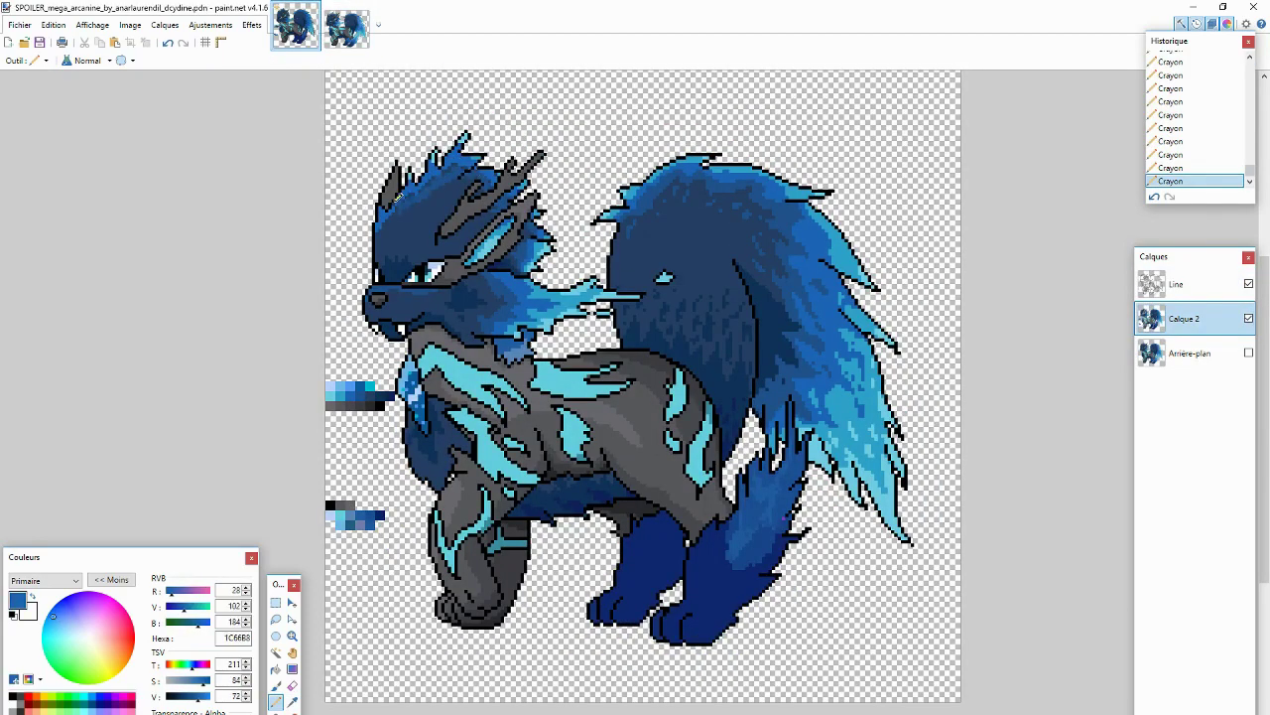
pyautogui.hotkey('ctrl', 'Tab')
pyautogui.hotkey('ctrl', 'Tab')
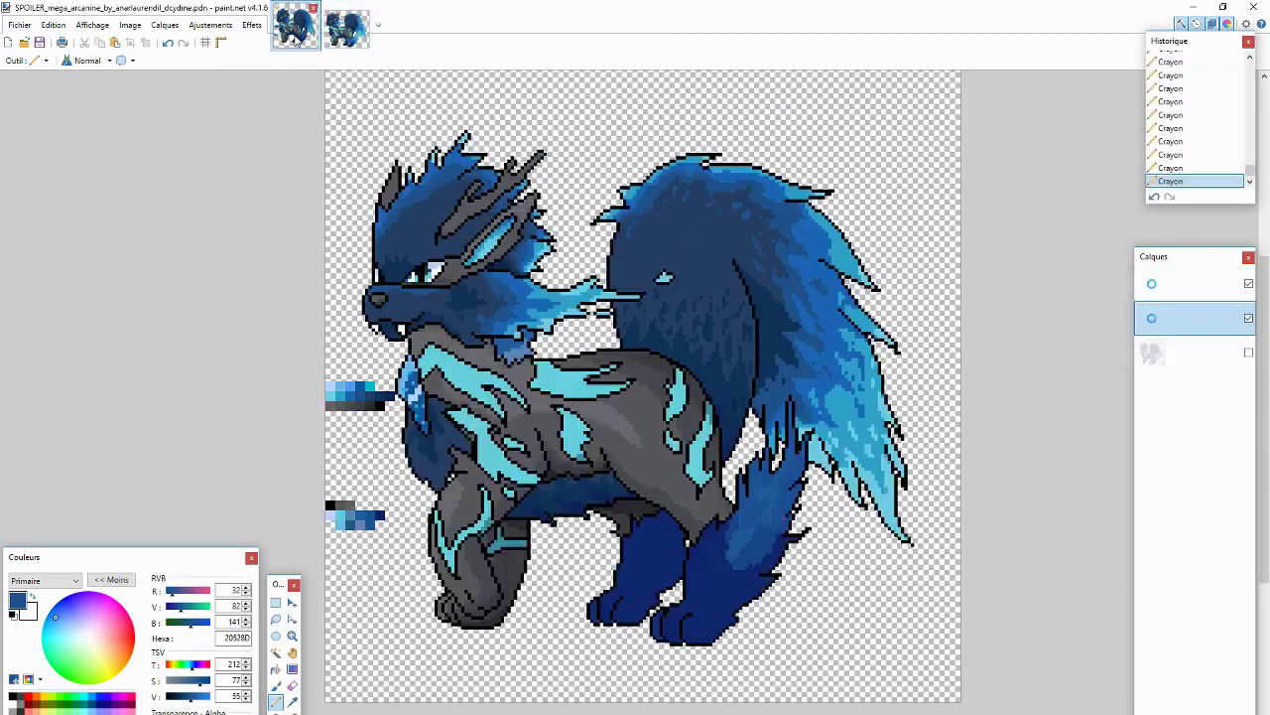
pyautogui.hotkey('ctrl', 'Tab')
pyautogui.hotkey('ctrl', 'Tab')
# Step: Extend the far ear down along the front of the head in 59585E and blend the fur at its base with 20528D
pyautogui.press('e')
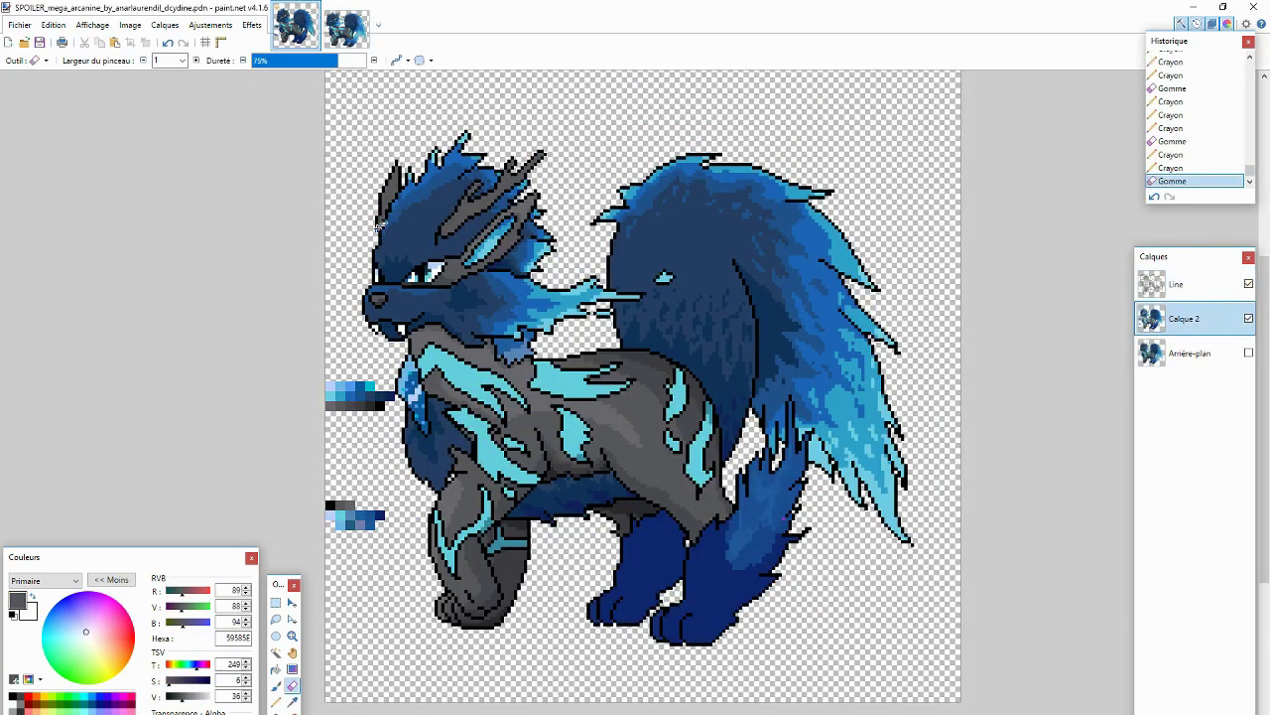
pyautogui.hotkey('ctrl', 'Tab')
pyautogui.click(289, 37)
pyautogui.press('p')
pyautogui.keyDown('ctrl'); pyautogui.click(385, 242); pyautogui.keyUp('ctrl')
pyautogui.click(385, 242)
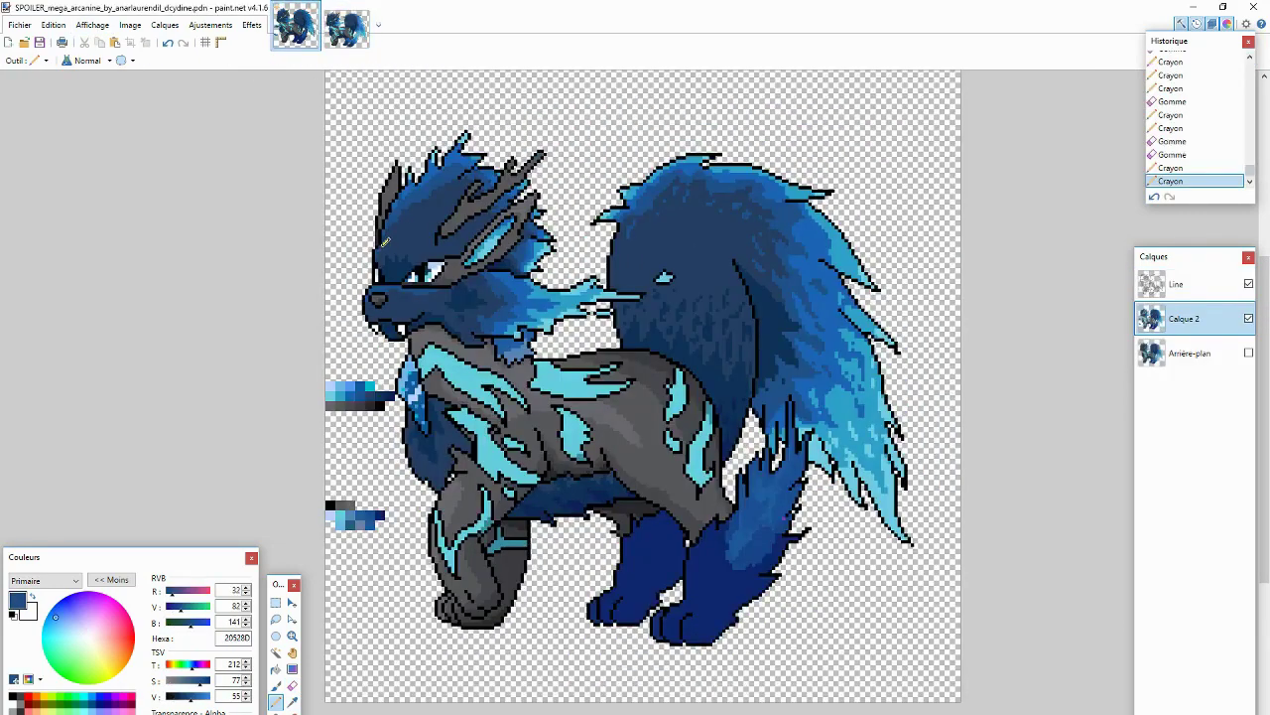
pyautogui.hotkey('alt', 'pageup')
pyautogui.keyDown('ctrl'); pyautogui.click(398, 198); pyautogui.keyUp('ctrl')
pyautogui.hotkey('alt', 'pagedown')
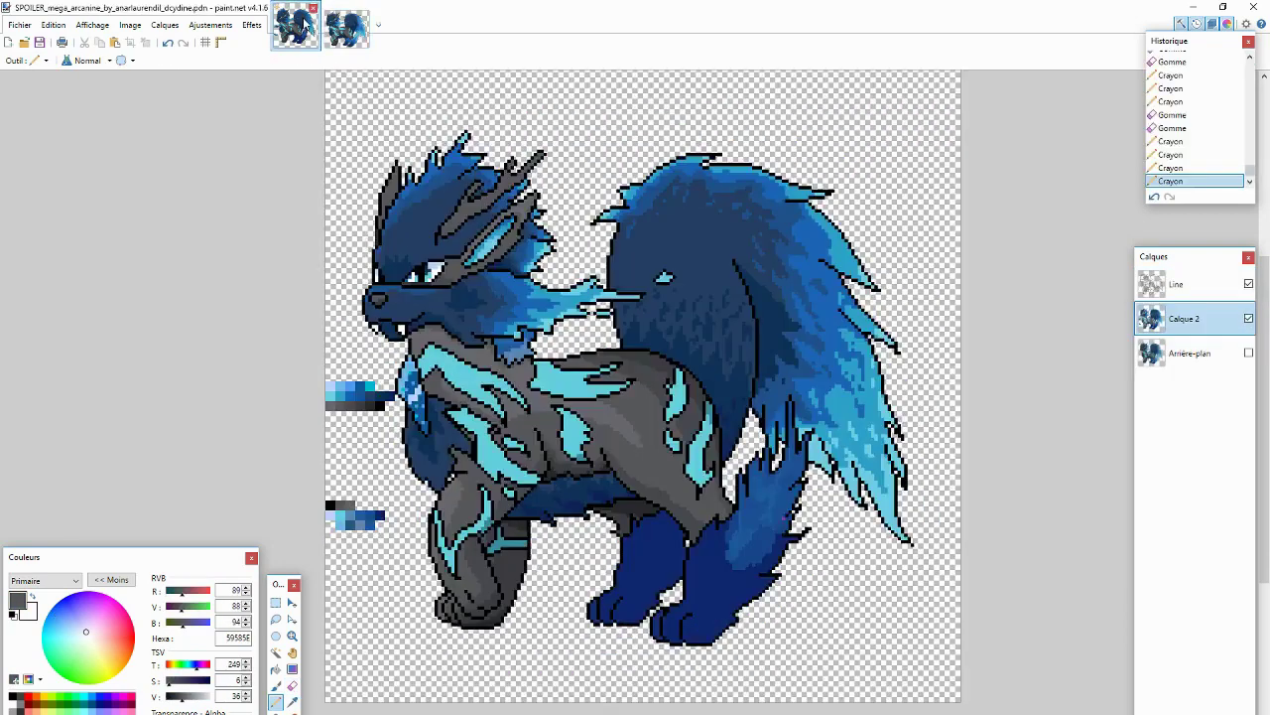
# Step: Erase stray pixels around the far ear and touch up the adjoining fur with 253F63
pyautogui.click(443, 316)
pyautogui.press('k')
pyautogui.click(442, 316)
pyautogui.press('e')
pyautogui.click(443, 315)
pyautogui.press('p')
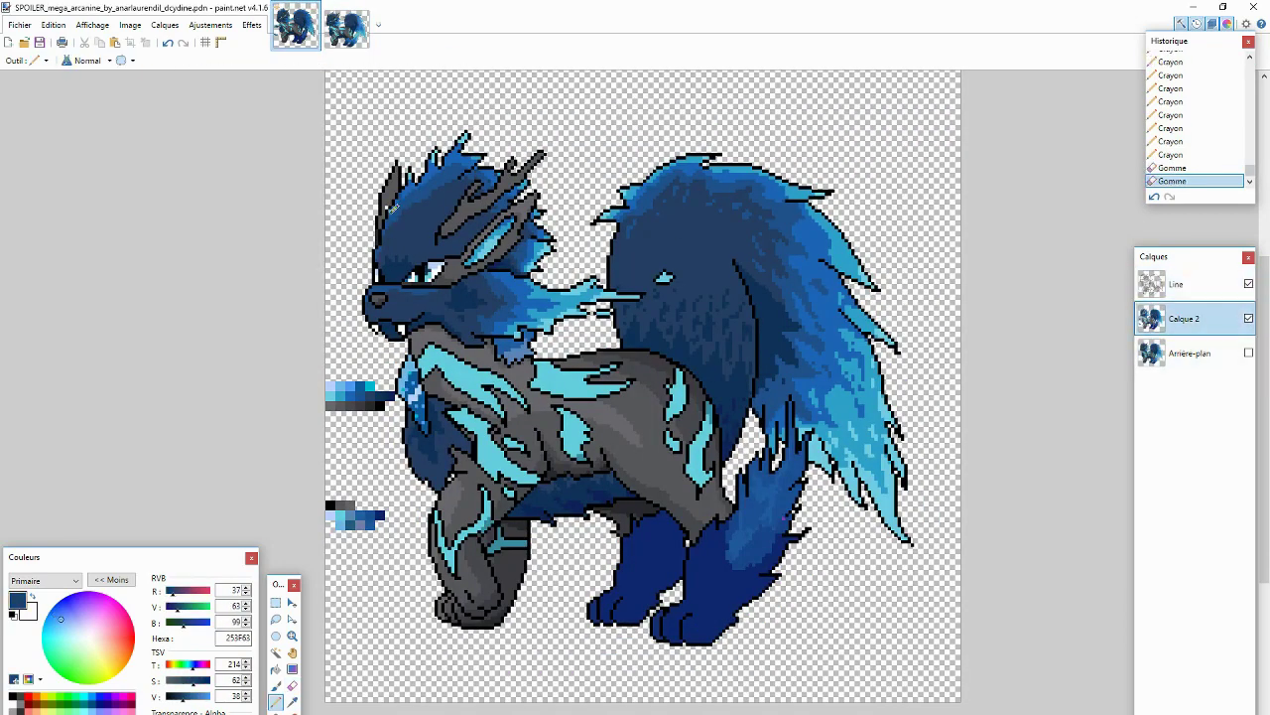
pyautogui.keyDown('ctrl'); pyautogui.click(397, 232); pyautogui.keyUp('ctrl')
pyautogui.click(397, 232)
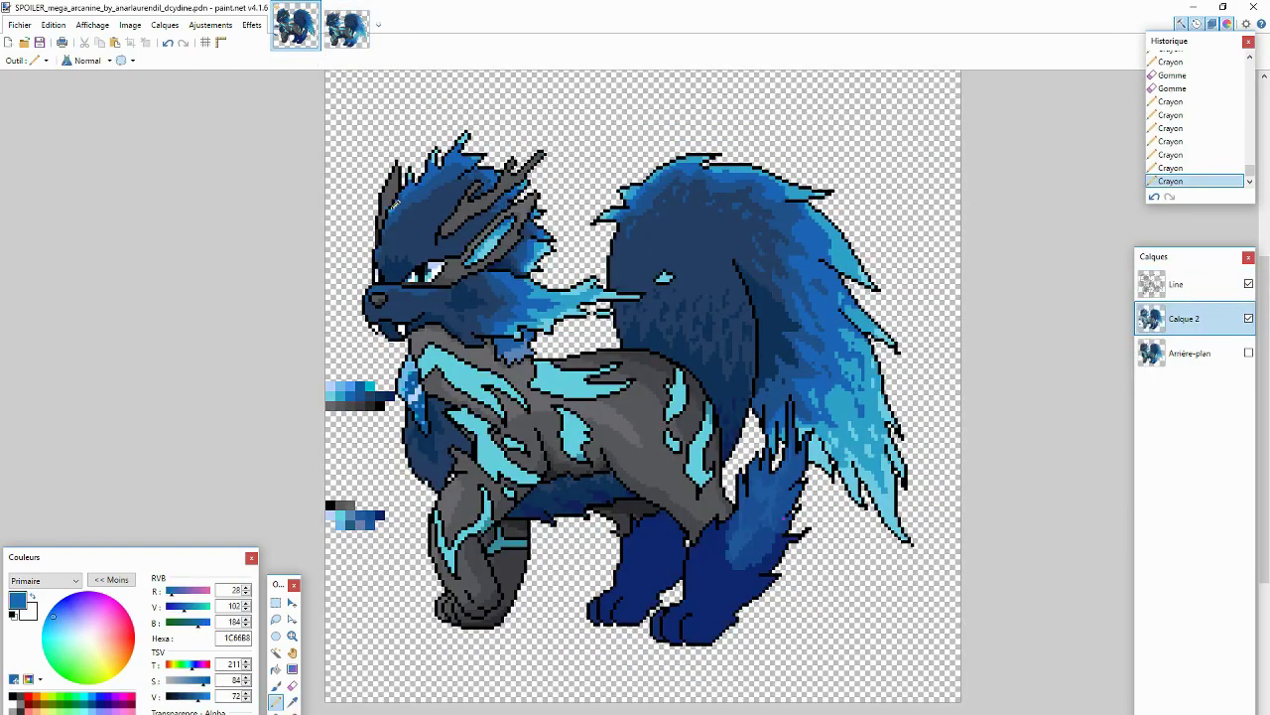
# Step: Touch up the mane beside the far ear with 1C66B8 and its outline with 020202
pyautogui.keyDown('ctrl'); pyautogui.click(398, 203); pyautogui.keyUp('ctrl')
pyautogui.hotkey('alt', 'pageup')
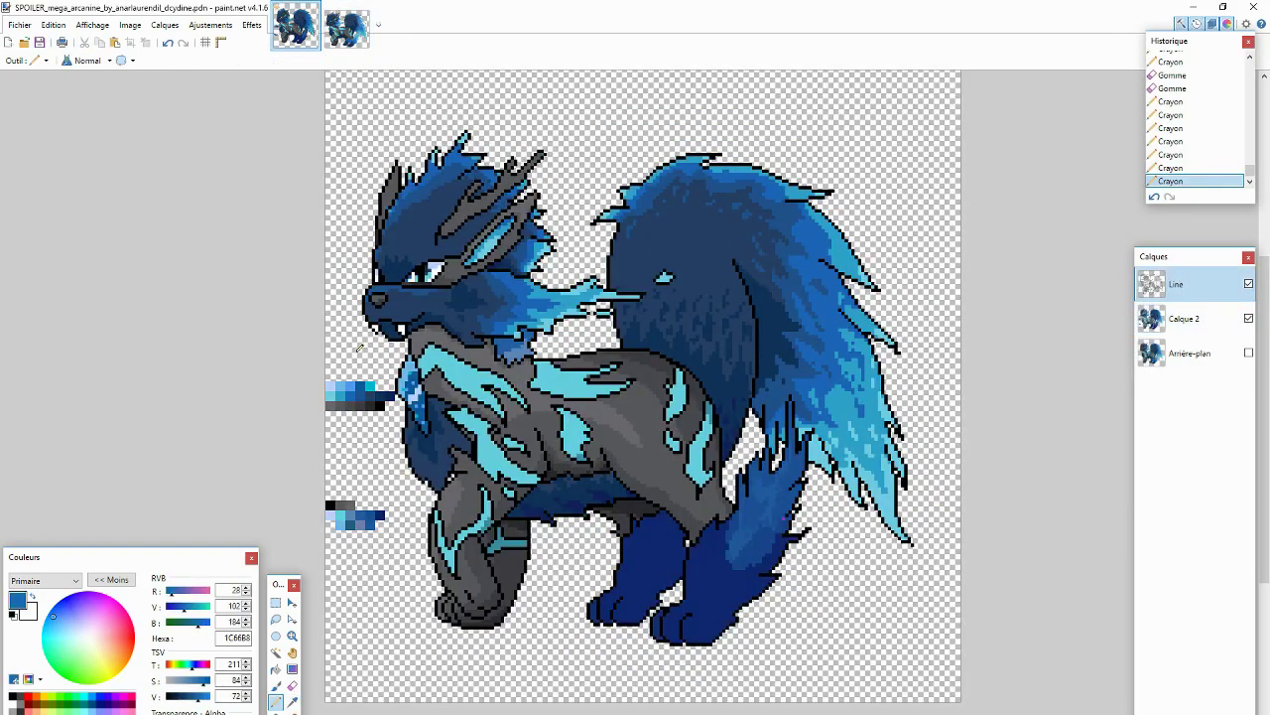
pyautogui.click(424, 217)
pyautogui.keyDown('ctrl'); pyautogui.click(423, 216); pyautogui.keyUp('ctrl')
pyautogui.hotkey('alt', 'pagedown')
pyautogui.click(423, 216)
pyautogui.hotkey('ctrl', 'Tab')
pyautogui.hotkey('ctrl', 'Tab')
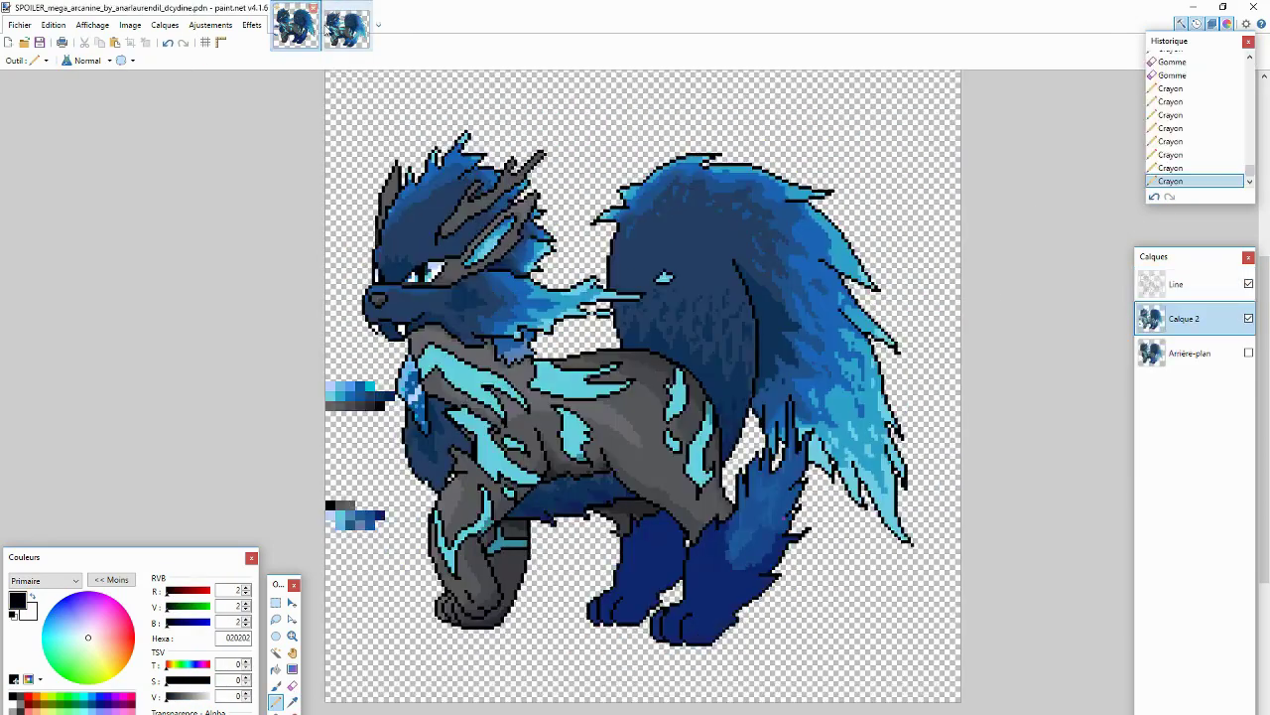
pyautogui.click(423, 217)
# Step: Recolour the far antler on top of the head in grey and erase excess outline pixels at its base
pyautogui.click(463, 135)
pyautogui.hotkey('alt', 'pageup')
pyautogui.keyDown('ctrl'); pyautogui.click(462, 156); pyautogui.keyUp('ctrl')
pyautogui.press('e')
pyautogui.click(463, 153)
pyautogui.click(463, 153)
pyautogui.click(464, 151)
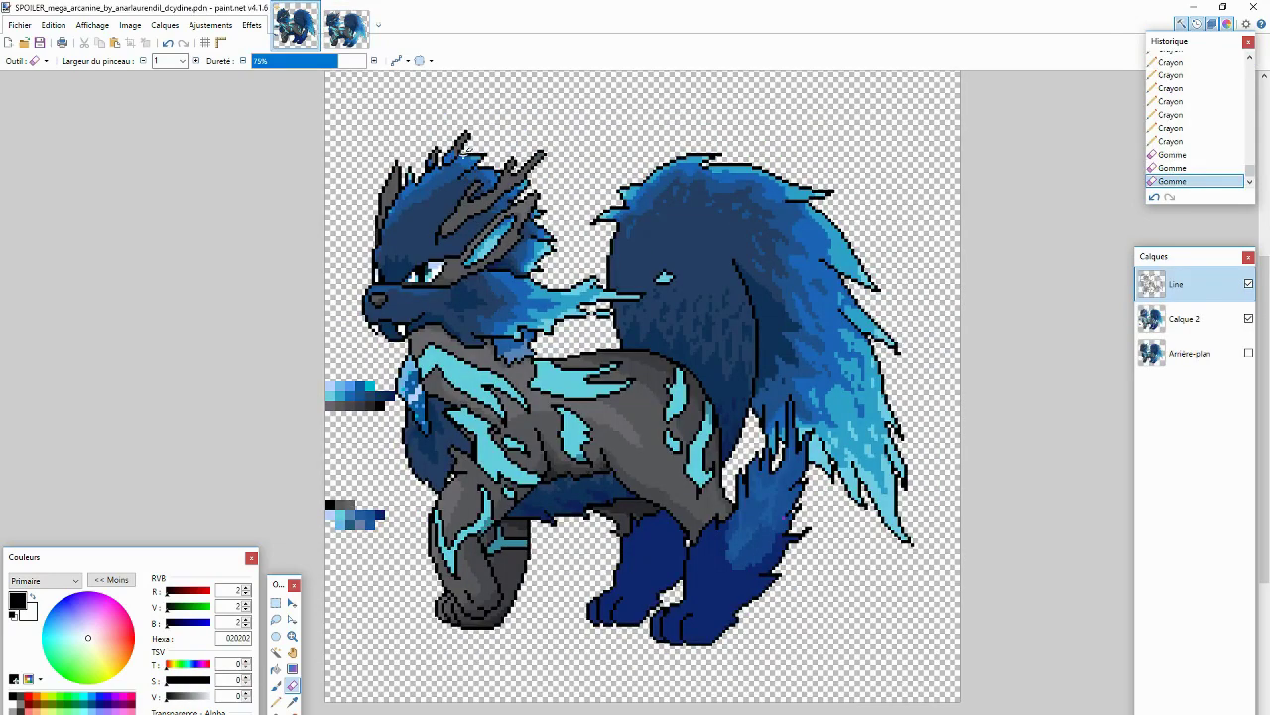
# Step: Redraw the antler outlines in 020202 on the Line layer and erase the leftover outline pixels between them
pyautogui.press('p')
pyautogui.hotkey('alt', 'pagedown')
pyautogui.click(473, 208)
pyautogui.hotkey('alt', 'pageup')
pyautogui.keyDown('ctrl'); pyautogui.click(473, 208); pyautogui.keyUp('ctrl')
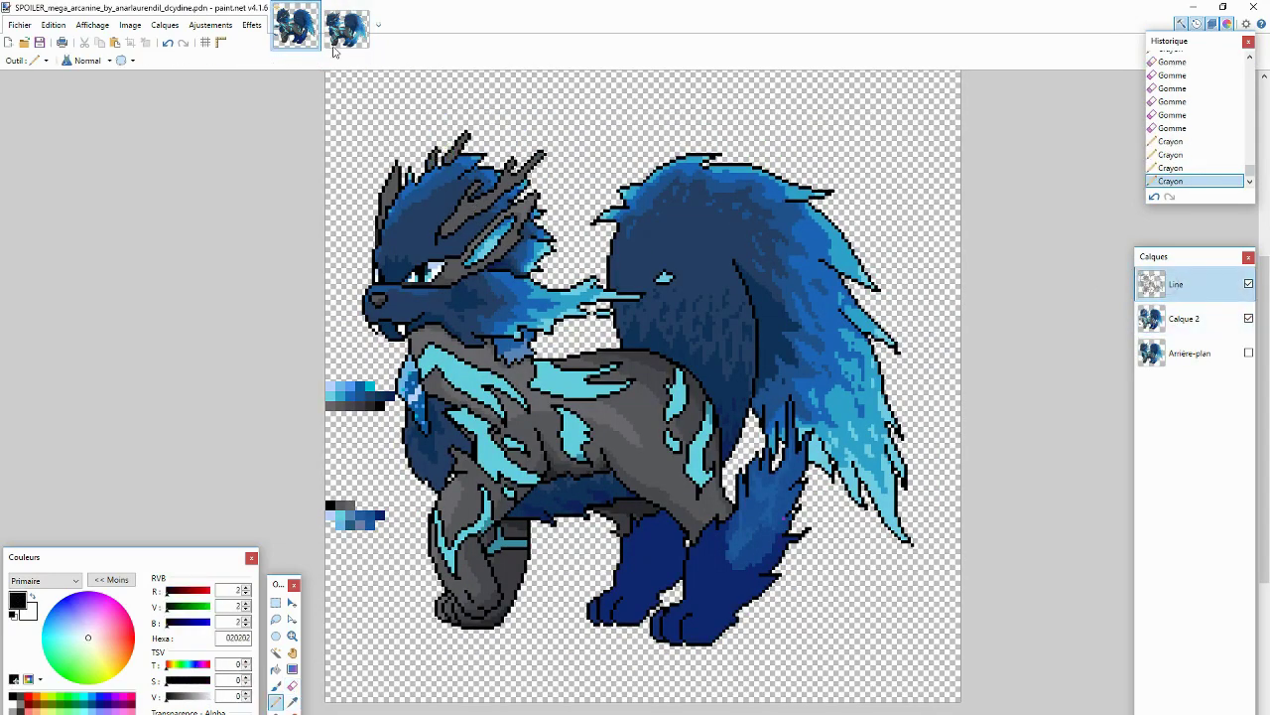
pyautogui.click(473, 208)
pyautogui.press('e')
pyautogui.click(433, 169)
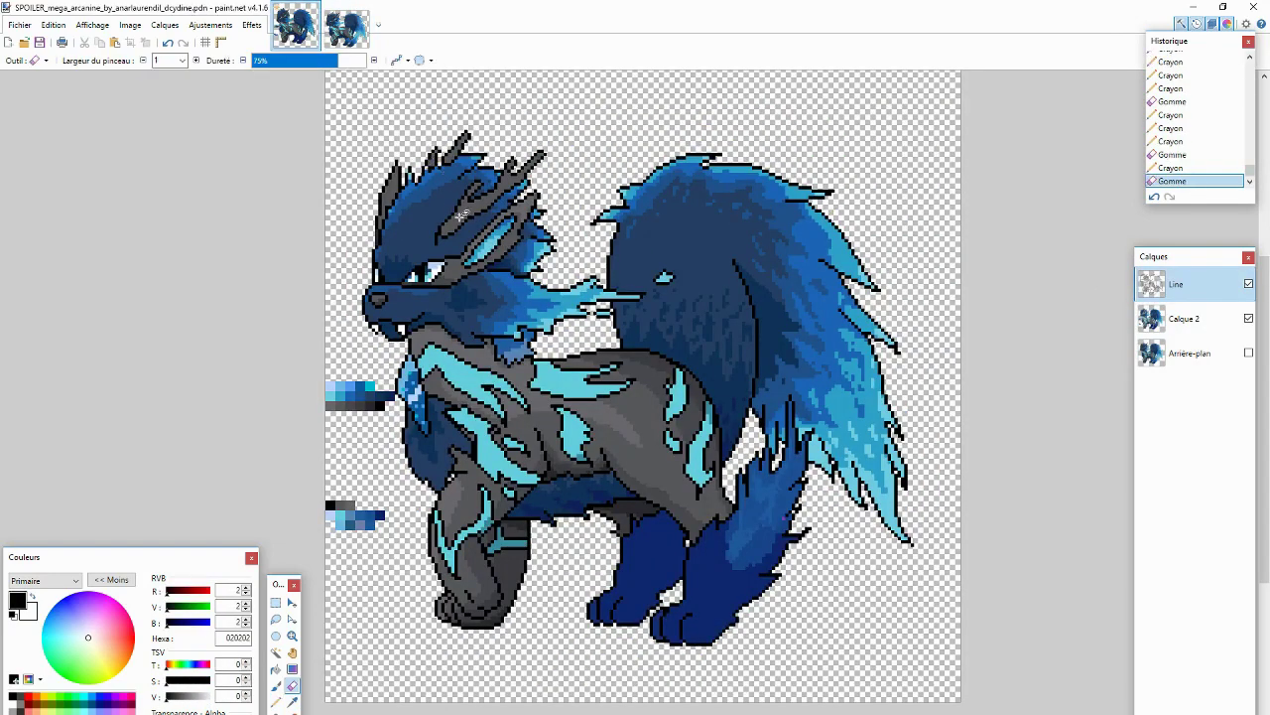
# Step: Refine the outline around the near antler's base with 020202, erasing stray pixels on the Line layer
pyautogui.press('p')
pyautogui.click(462, 215)
pyautogui.hotkey('alt', 'pagedown')
pyautogui.keyDown('ctrl'); pyautogui.click(443, 260); pyautogui.keyUp('ctrl')
pyautogui.hotkey('alt', 'pageup')
pyautogui.press('e')
pyautogui.click(465, 212)
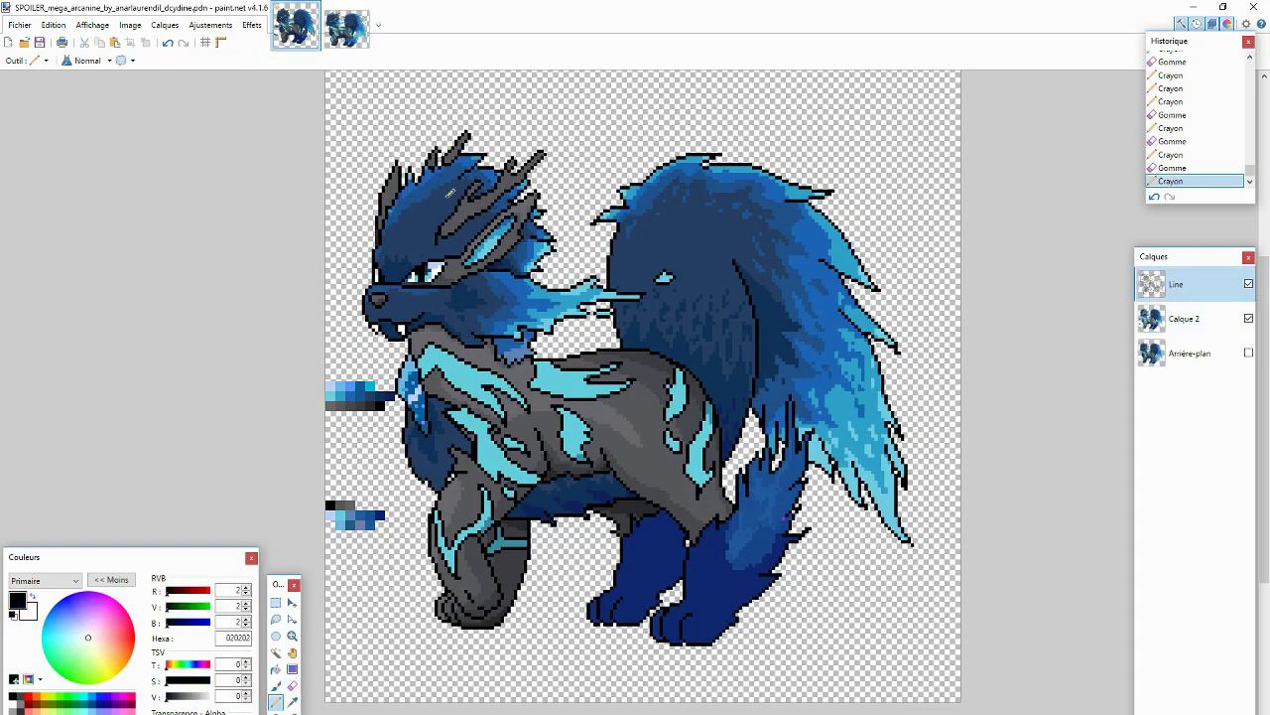
pyautogui.press('p')
pyautogui.click(450, 192)
# Step: Shade the near antler with 48484F and 3C3C41 on Calque 2, following the reference image
pyautogui.hotkey('alt', 'pagedown')
pyautogui.hotkey('ctrl', 'Tab')
pyautogui.hotkey('ctrl', 'shift', 'Tab')
pyautogui.keyDown('ctrl'); pyautogui.click(386, 212); pyautogui.keyUp('ctrl')
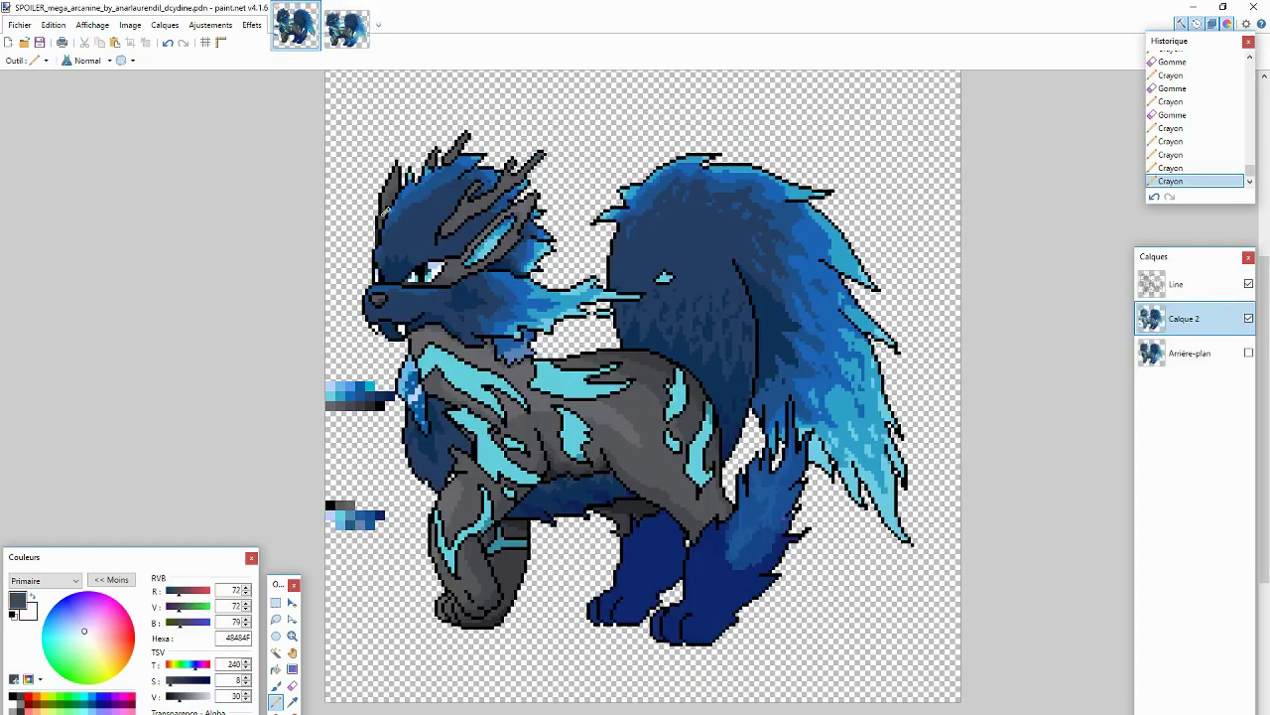
pyautogui.click(480, 206)
pyautogui.hotkey('ctrl', 'Tab')
pyautogui.hotkey('ctrl', 'shift', 'Tab')
pyautogui.keyDown('ctrl'); pyautogui.click(457, 223); pyautogui.keyUp('ctrl')
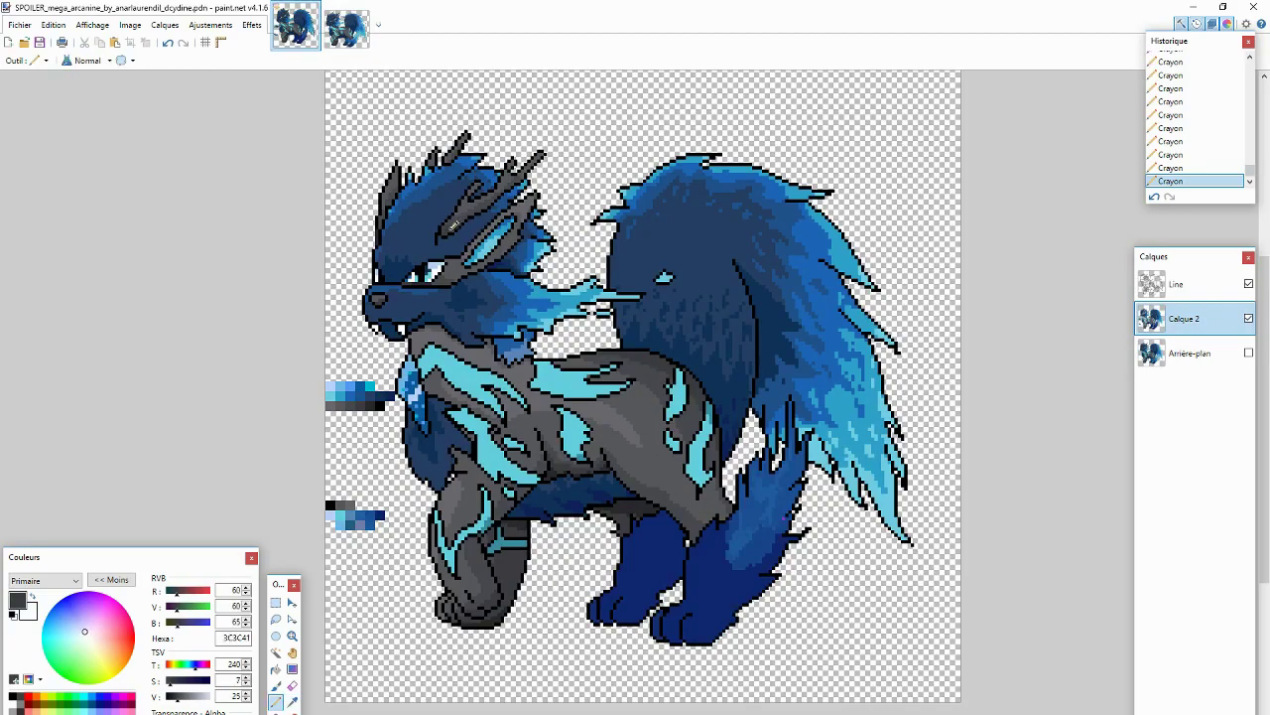
pyautogui.hotkey('ctrl', 'Tab')
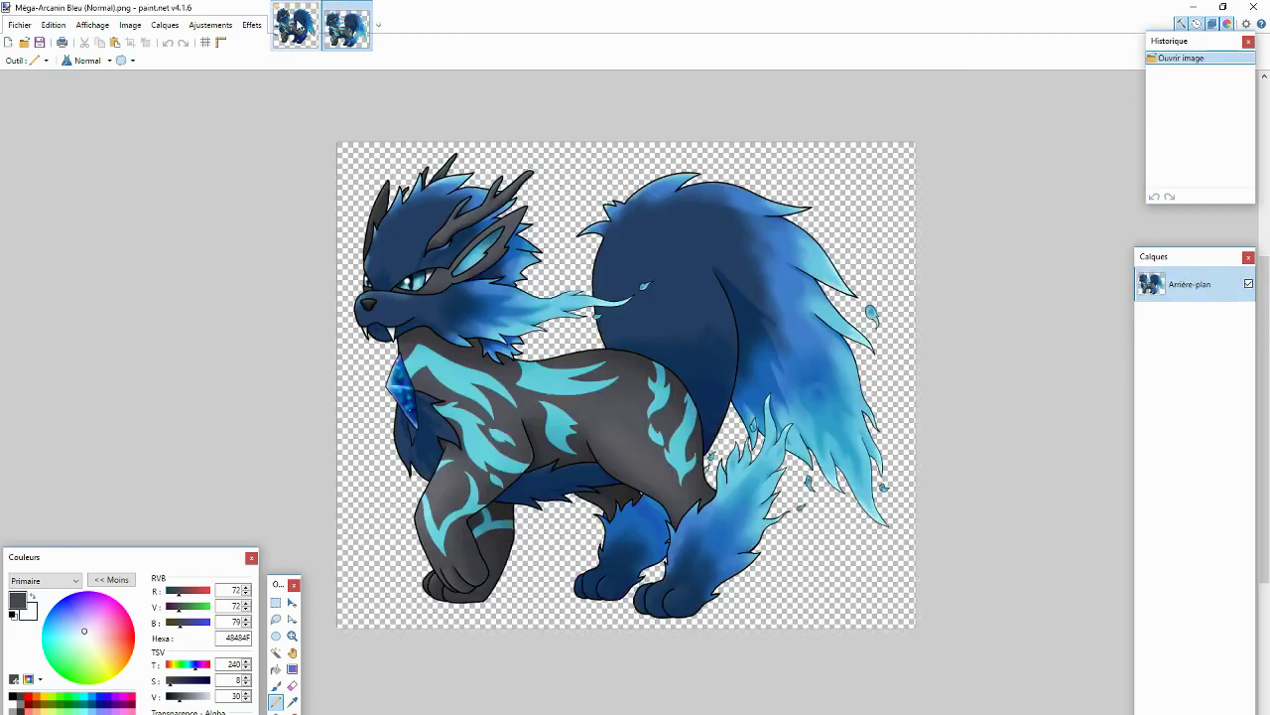
pyautogui.hotkey('ctrl', 'shift', 'Tab')
# Step: Compare the eye and antler shading with the reference image, sampling 65D1DE from the eye
pyautogui.hotkey('ctrl', 'z')
pyautogui.hotkey('ctrl', 'Tab')
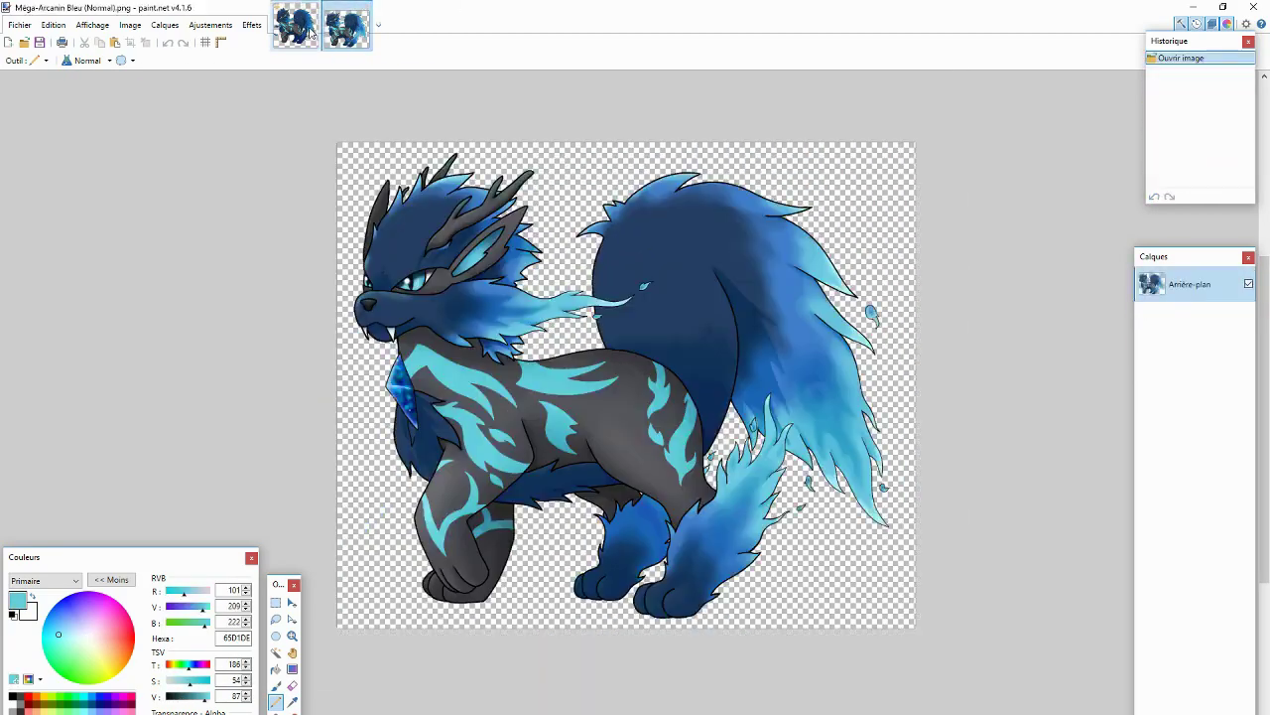
pyautogui.hotkey('ctrl', 'shift', 'Tab')
pyautogui.keyDown('ctrl'); pyautogui.click(427, 271); pyautogui.keyUp('ctrl')
pyautogui.hotkey('ctrl', 'y')
pyautogui.hotkey('ctrl', 'Tab')
pyautogui.hotkey('ctrl', 'shift', 'Tab')
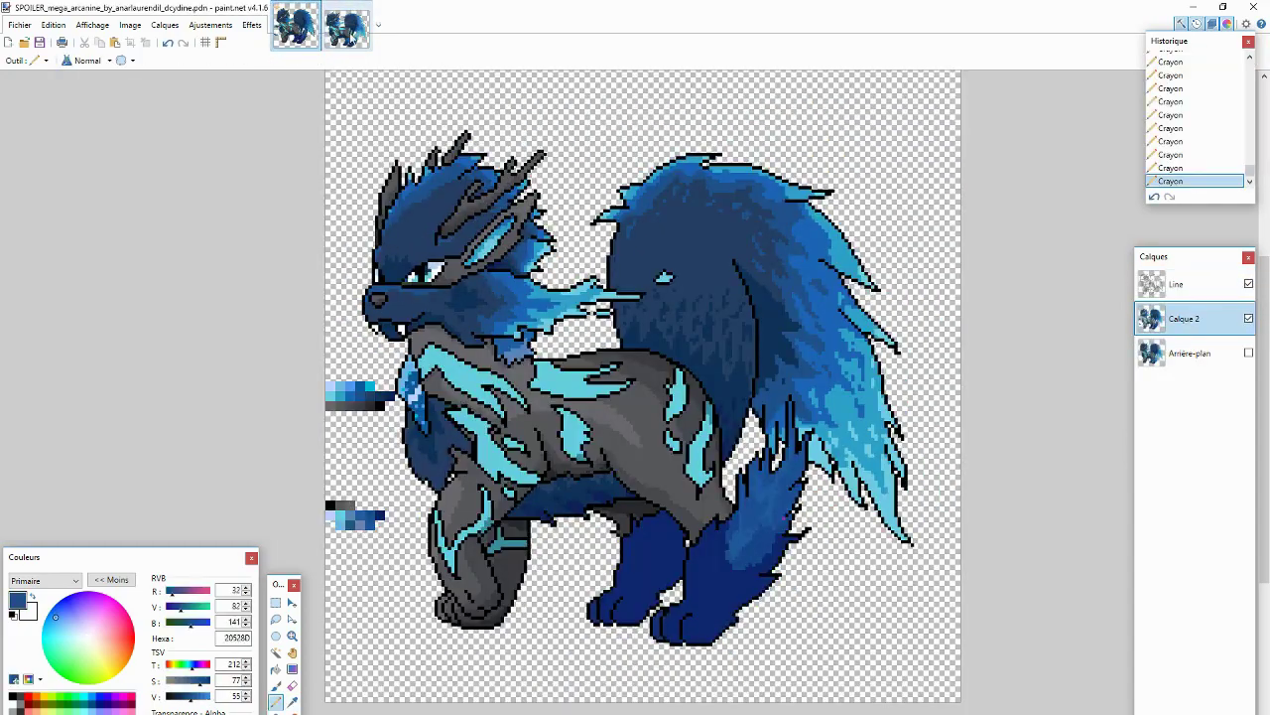
# Step: Blend the mane around the antlers with 20528D and 253F63, following the reference image
pyautogui.hotkey('ctrl', 'Tab')
pyautogui.hotkey('ctrl', 'shift', 'Tab')
pyautogui.keyDown('ctrl'); pyautogui.click(461, 177); pyautogui.keyUp('ctrl')
pyautogui.hotkey('ctrl', 'Tab')
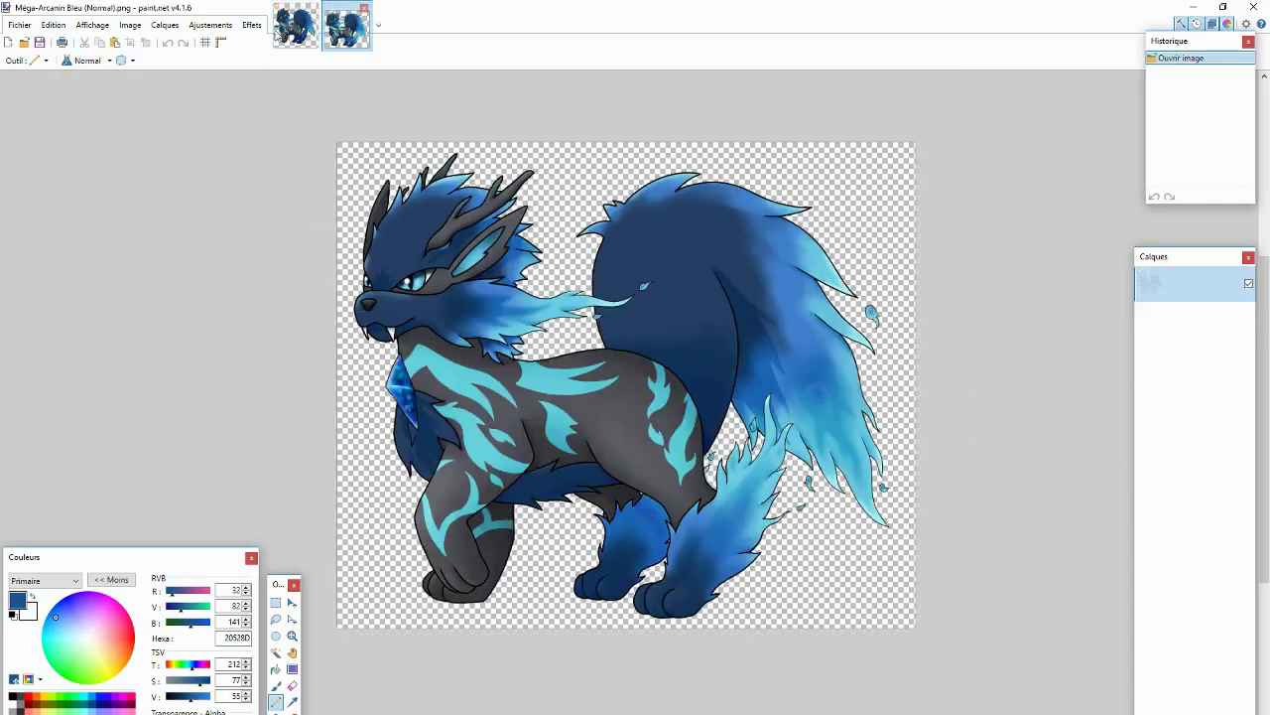
pyautogui.hotkey('ctrl', 'shift', 'Tab')
pyautogui.hotkey('ctrl', 'Tab')
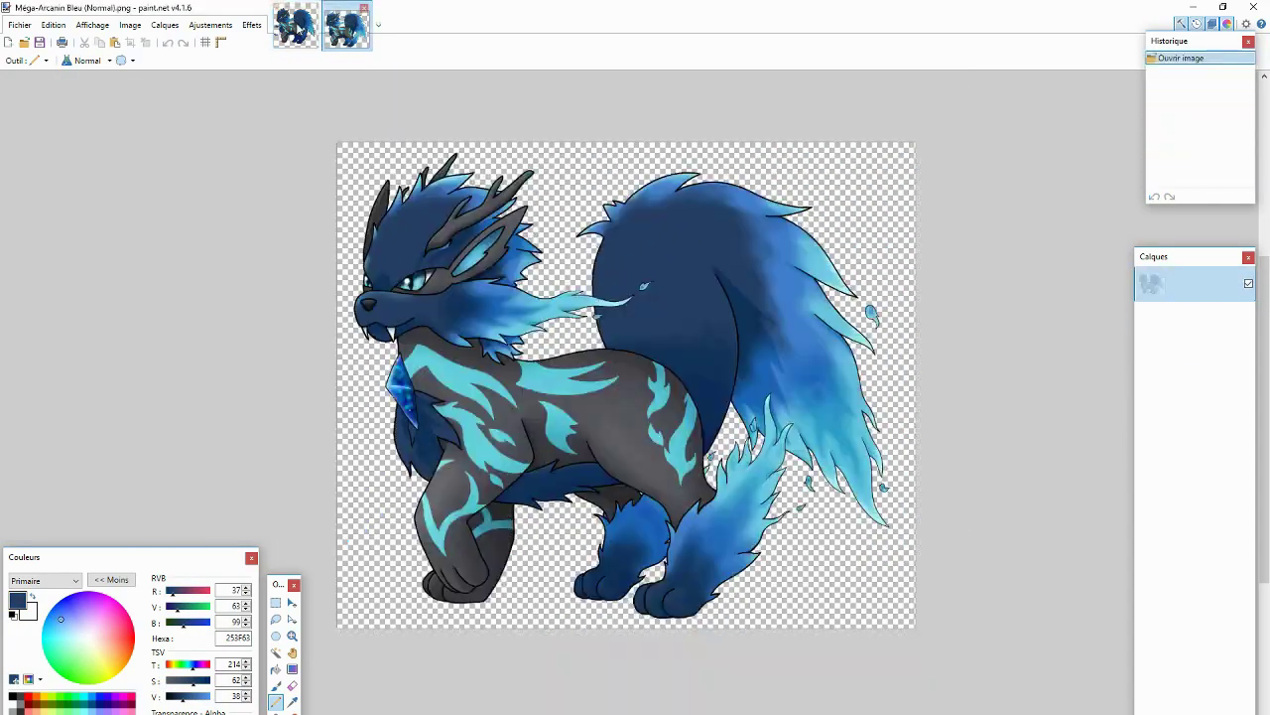
pyautogui.hotkey('ctrl', 'shift', 'Tab')
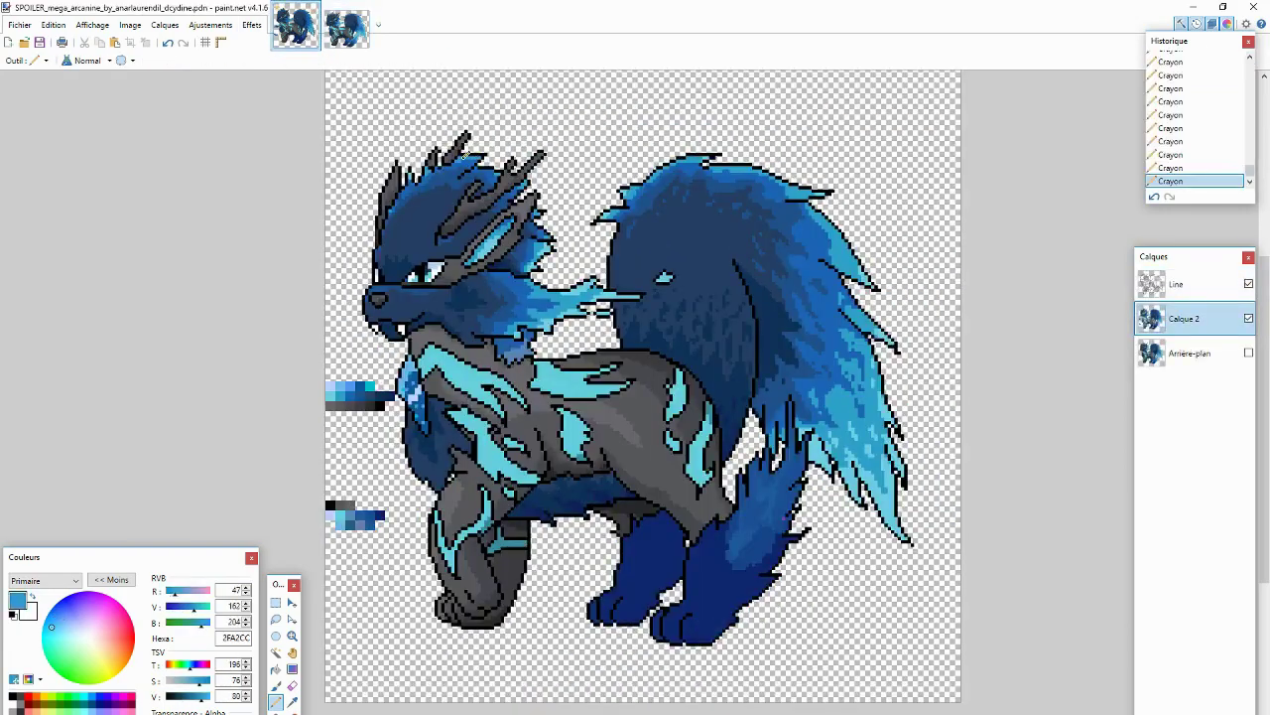
# Step: Highlight the mane's top edge behind the far antler with 2FA2CC and 1C66B8
pyautogui.hotkey('ctrl', 'Tab')
pyautogui.hotkey('ctrl', 'shift', 'Tab')
pyautogui.keyDown('ctrl'); pyautogui.click(480, 159); pyautogui.keyUp('ctrl')
pyautogui.hotkey('ctrl', 'Tab')
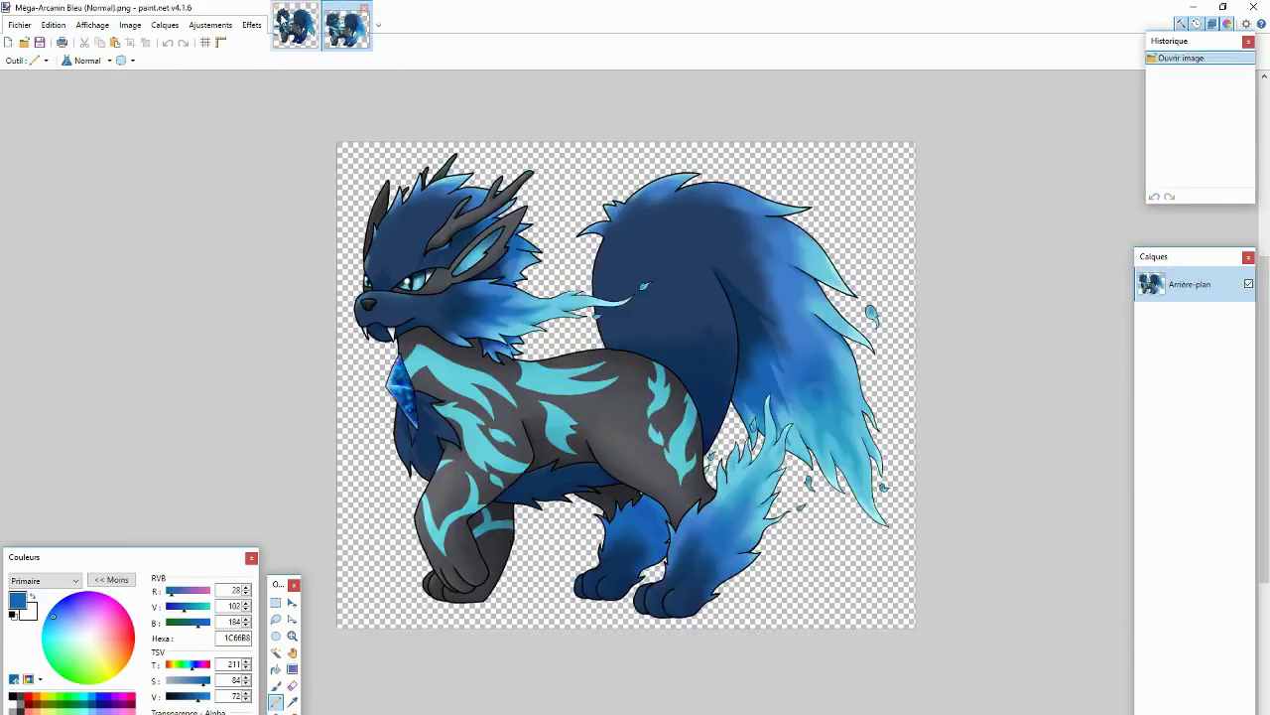
# Step: Touch up the chest gem's shading with 0E5C9D, comparing it with the reference image
pyautogui.hotkey('ctrl', 'shift', 'Tab')
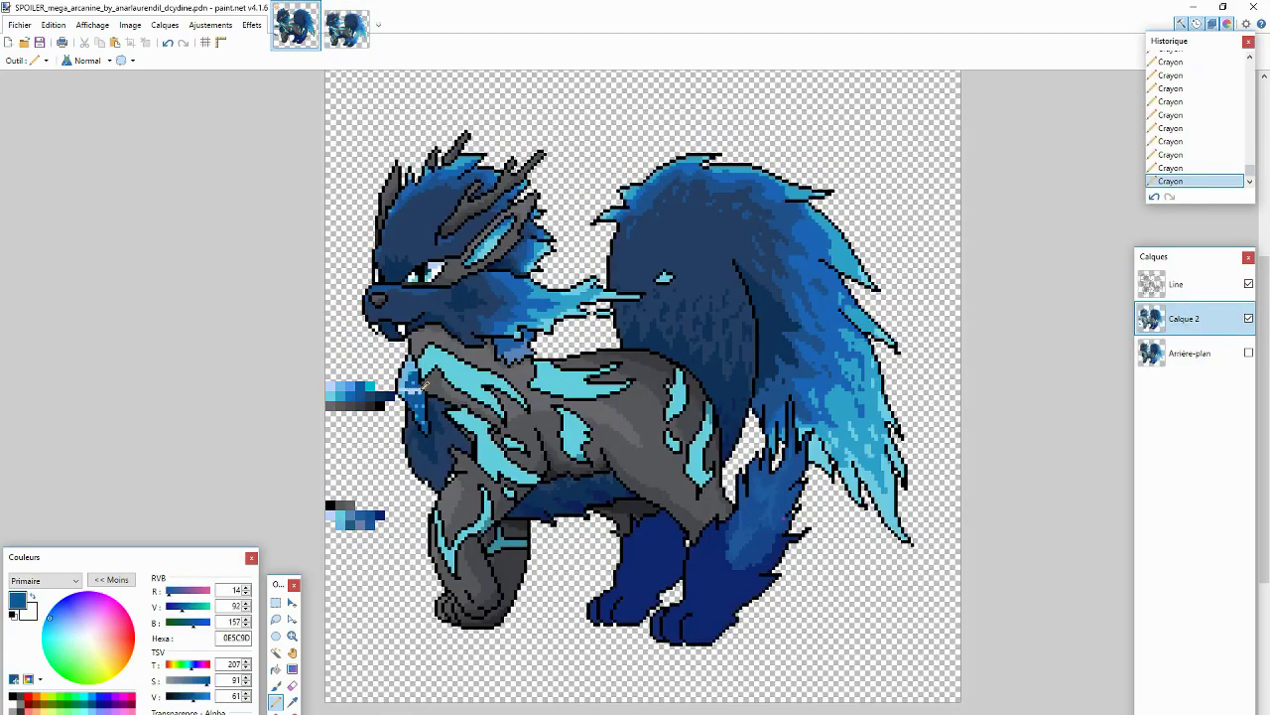
pyautogui.click(346, 27)
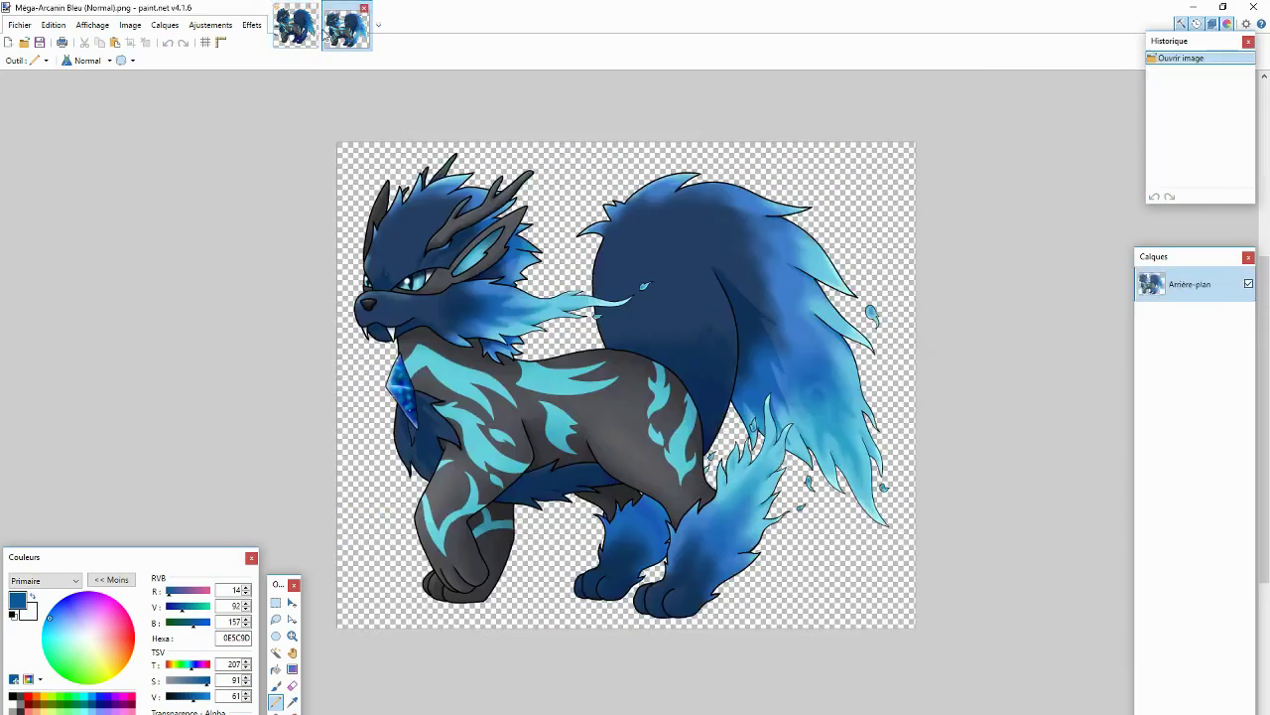
pyautogui.click(296, 30)
pyautogui.click(346, 30)
pyautogui.click(303, 40)
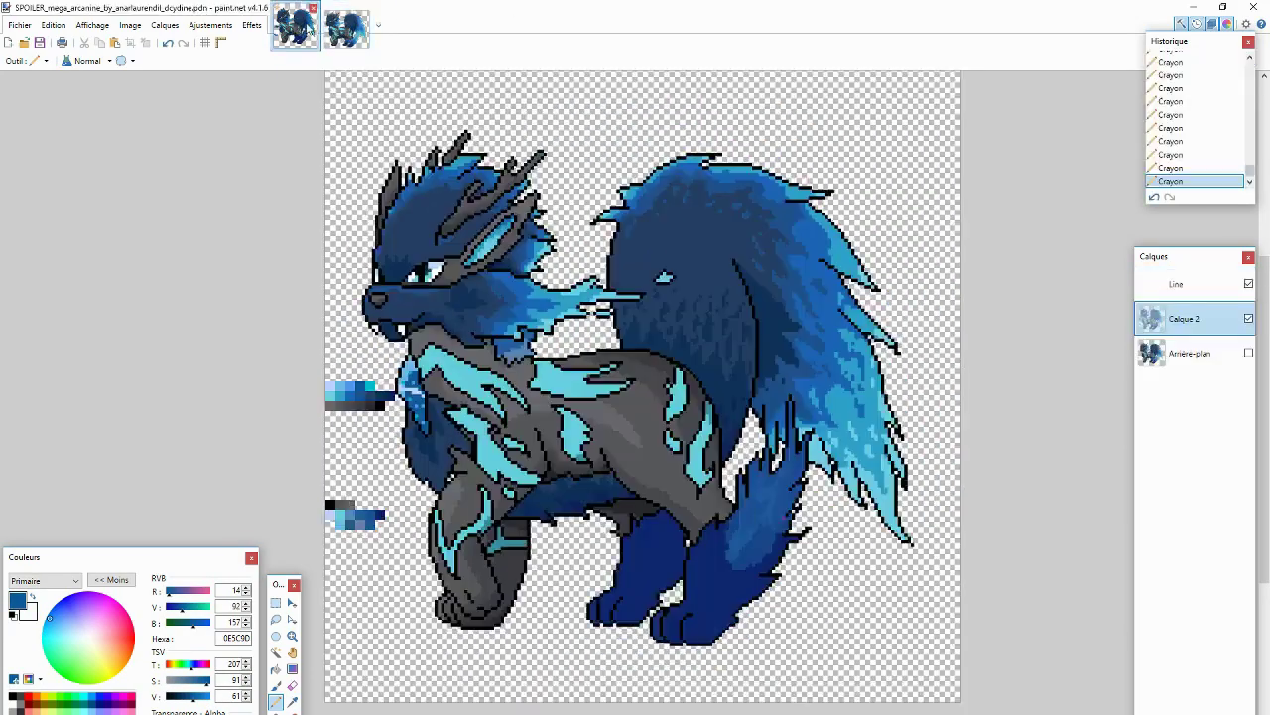
# Step: Fill the base colour of both hind legs and their paws with 103259
pyautogui.press('f')
pyautogui.click(652, 567)
pyautogui.click(635, 595)
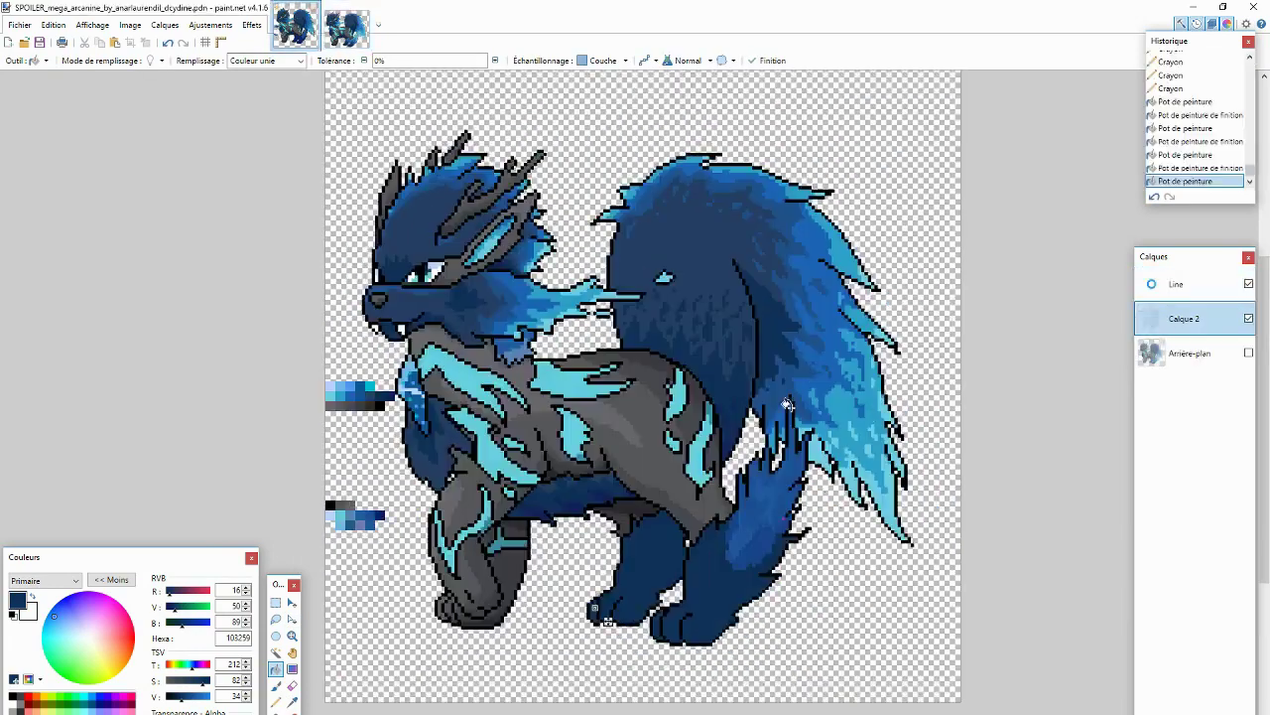
# Step: Colour the flame-like fur tips at the top of the near hind leg with 6FCEE5
pyautogui.press('p')
pyautogui.moveTo(790, 430); pyautogui.dragTo(800, 472)
pyautogui.moveTo(806, 433); pyautogui.dragTo(774, 459)
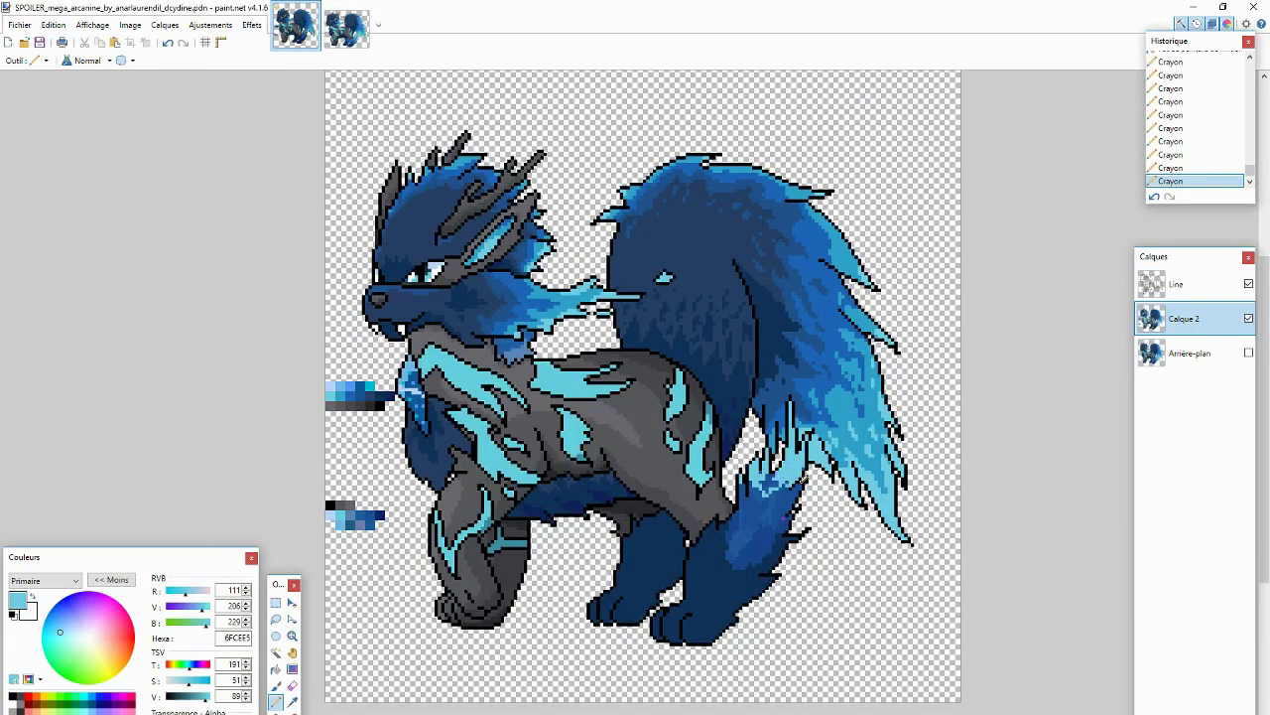
# Step: Fill bands below the near hind leg's tips with 2FA2CC and 1C66B8, and brighten the fur tuft under the cheek with 2FA2CC
pyautogui.click(751, 486)
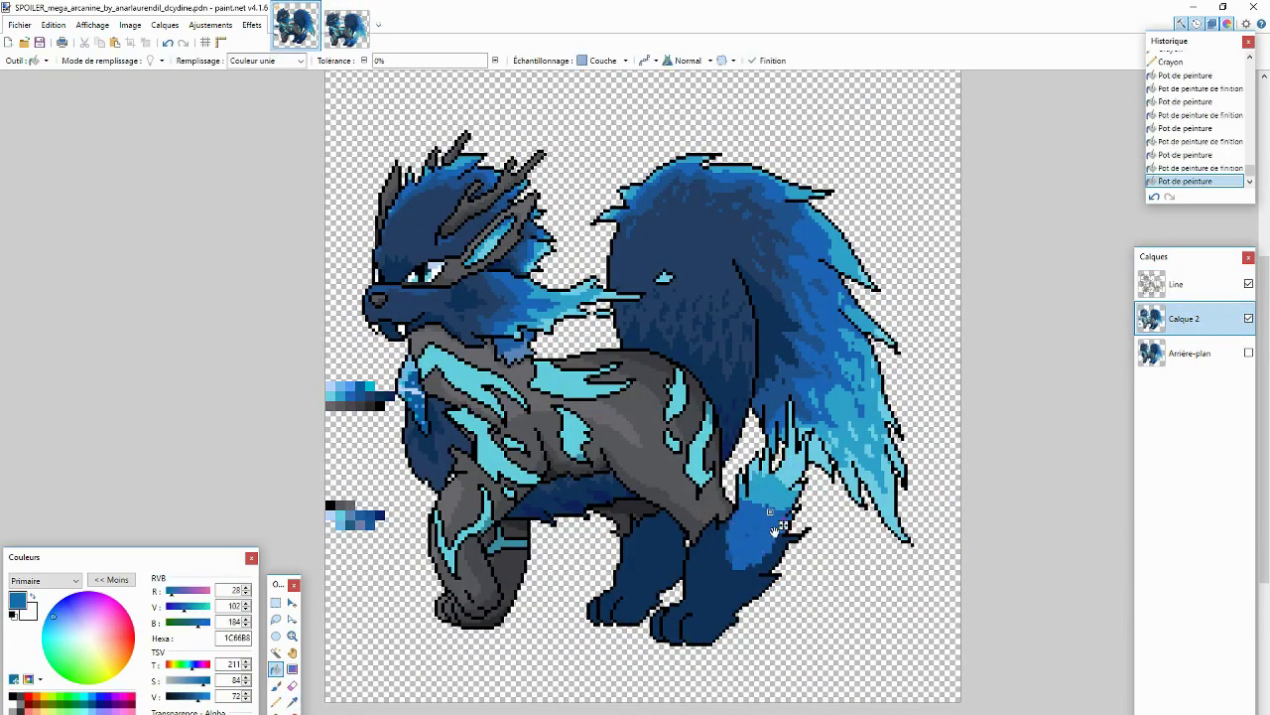
pyautogui.hotkey('ctrl', 'Tab')
pyautogui.hotkey('ctrl', 'Tab')
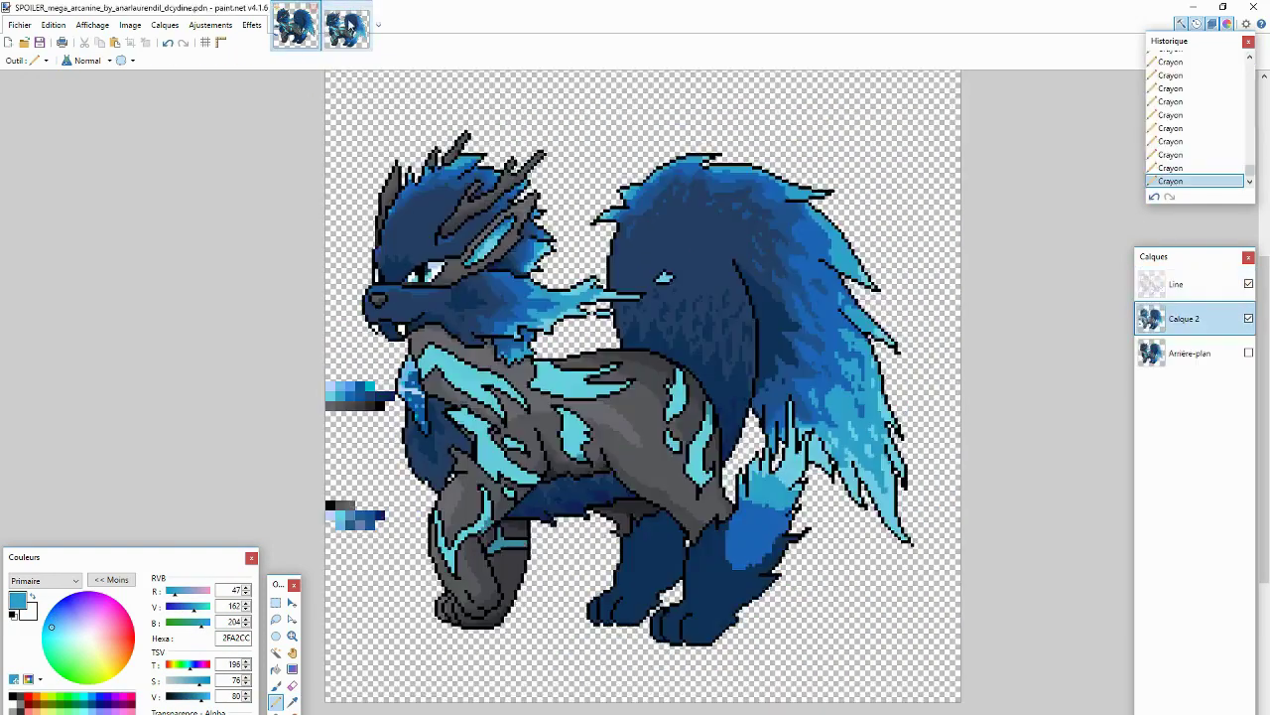
# Step: Shade the fur of both hind legs with 2FA2CC, 1C66B8 and 20528D, blending down into the dark paws
pyautogui.moveTo(779, 501); pyautogui.dragTo(746, 485)
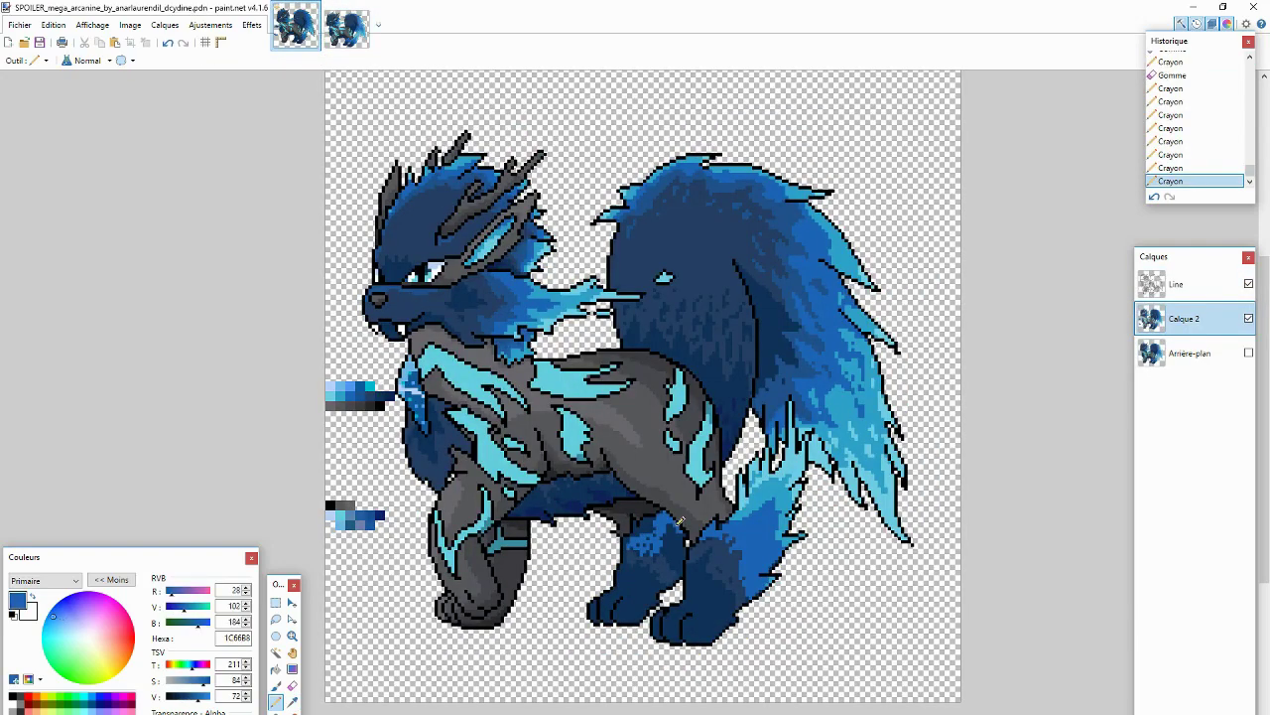
pyautogui.click(1183, 318)
pyautogui.press('p')
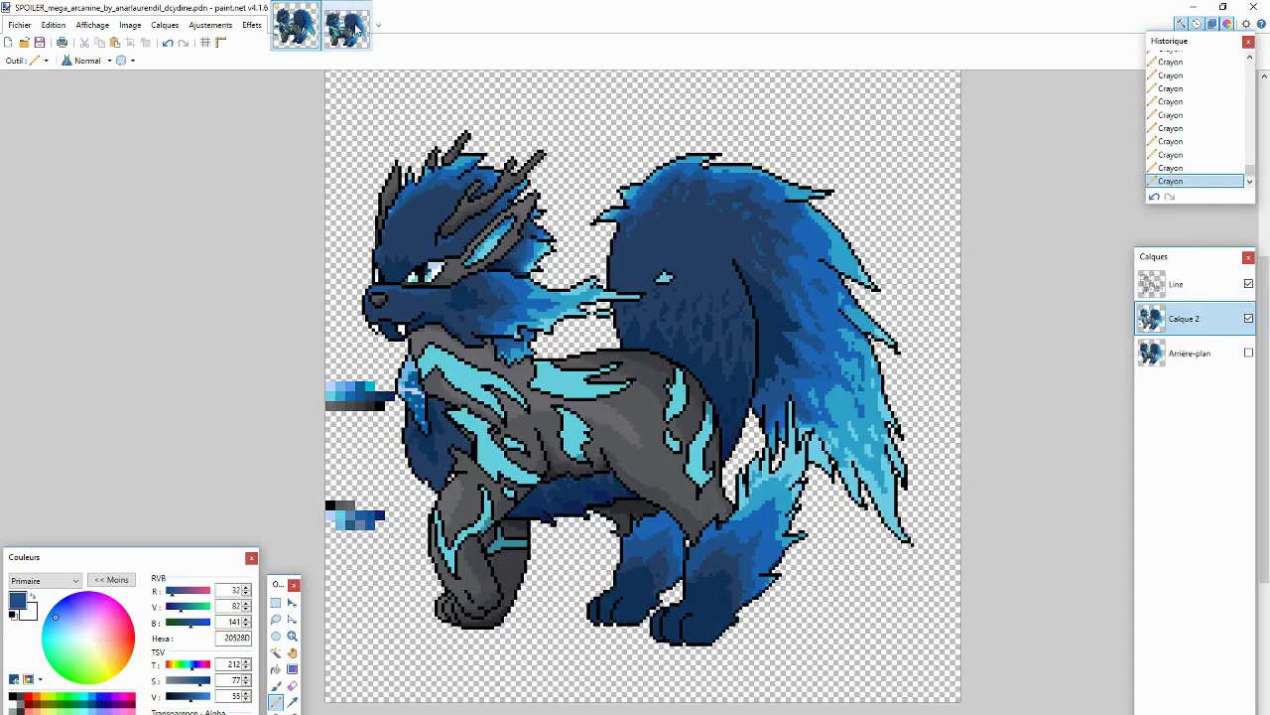
# Step: Refine the toe outlines of both hind paws in black on the Line layer, erasing surplus outline pixels
pyautogui.hotkey('alt', 'pageup')
pyautogui.press('e')
pyautogui.press('p')
pyautogui.hotkey('alt', 'pagedown')
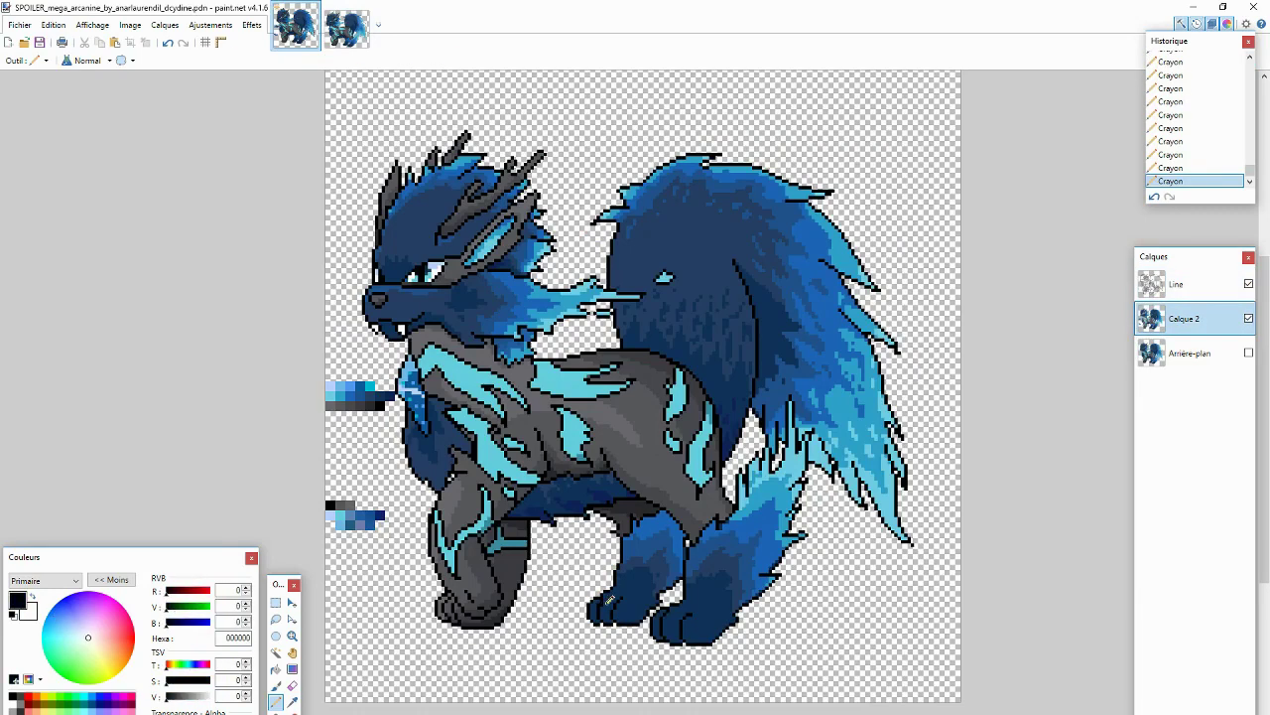
pyautogui.keyDown('ctrl'); pyautogui.click(607, 597); pyautogui.keyUp('ctrl')
pyautogui.hotkey('alt', 'pageup')
pyautogui.press('e')
pyautogui.keyDown('ctrl'); pyautogui.click(731, 486); pyautogui.keyUp('ctrl')
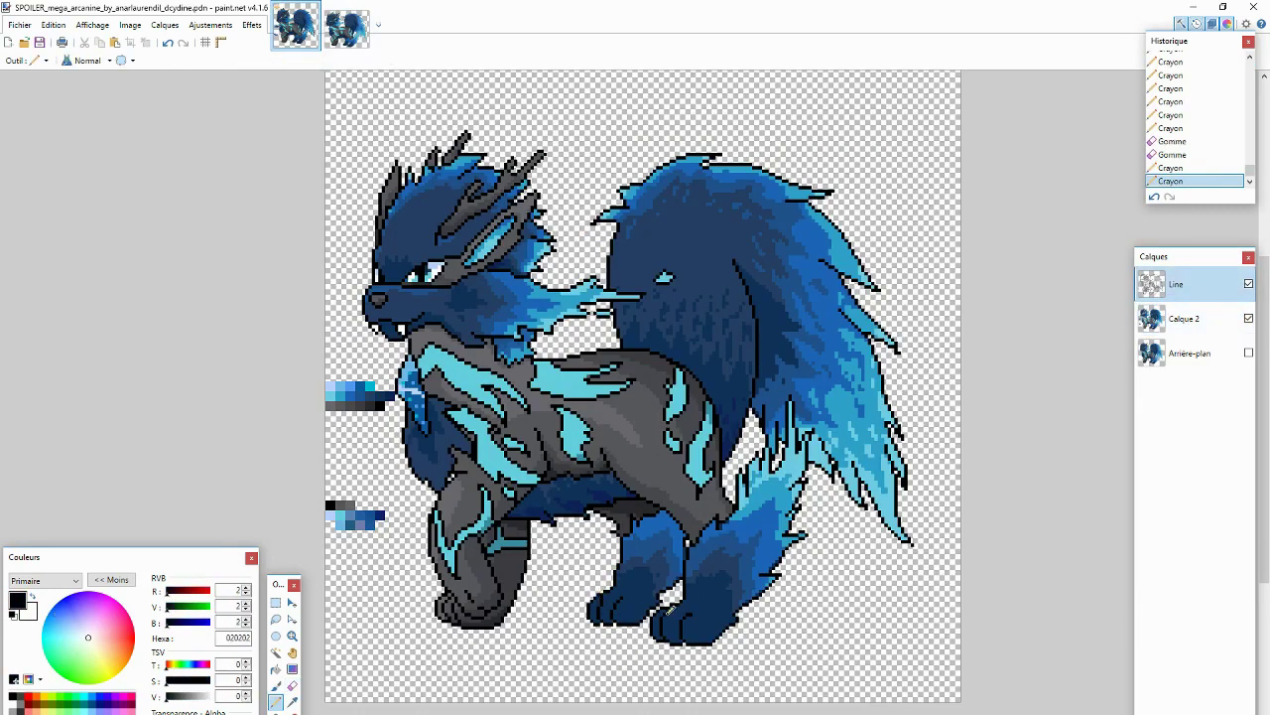
# Step: Touch up the hind paws' fill with 103259 on Calque 2 and correct their outline pixels with 000000
pyautogui.hotkey('alt', 'pagedown')
pyautogui.click(732, 486)
pyautogui.press('p')
pyautogui.keyDown('ctrl'); pyautogui.click(841, 390); pyautogui.keyUp('ctrl')
pyautogui.click(842, 390)
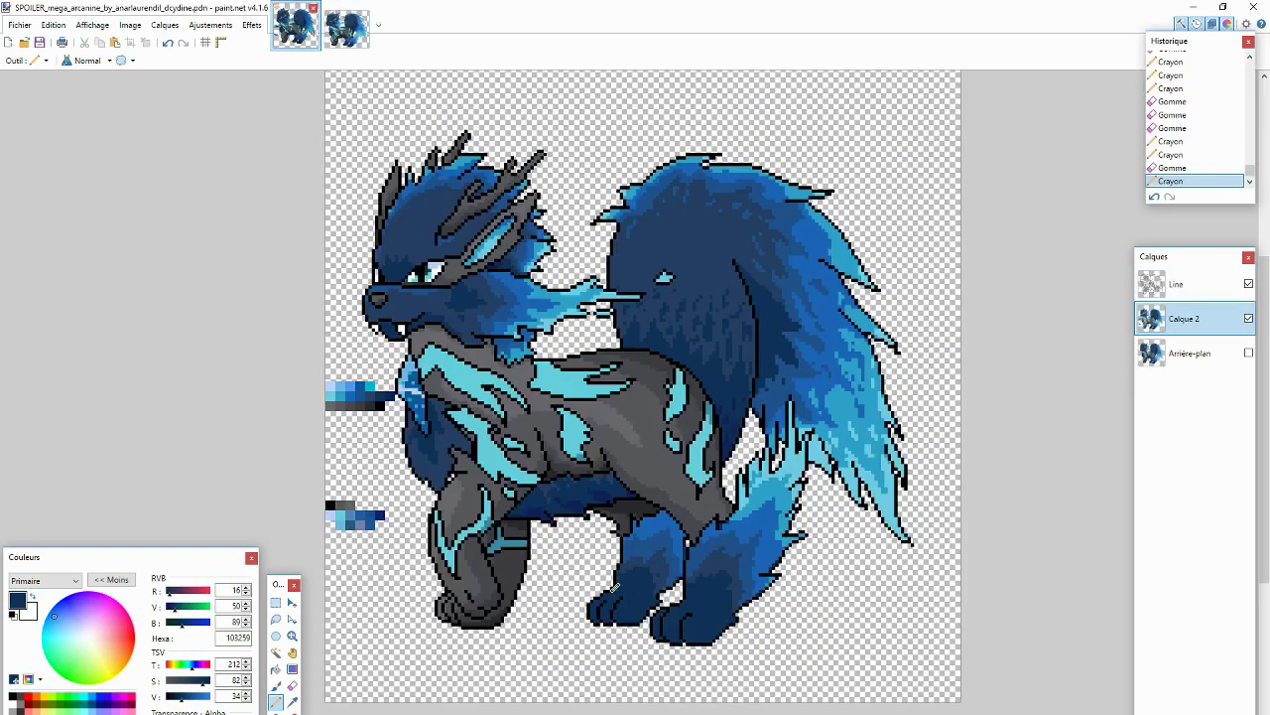
pyautogui.keyDown('ctrl'); pyautogui.click(607, 621); pyautogui.keyUp('ctrl')
pyautogui.click(608, 621)
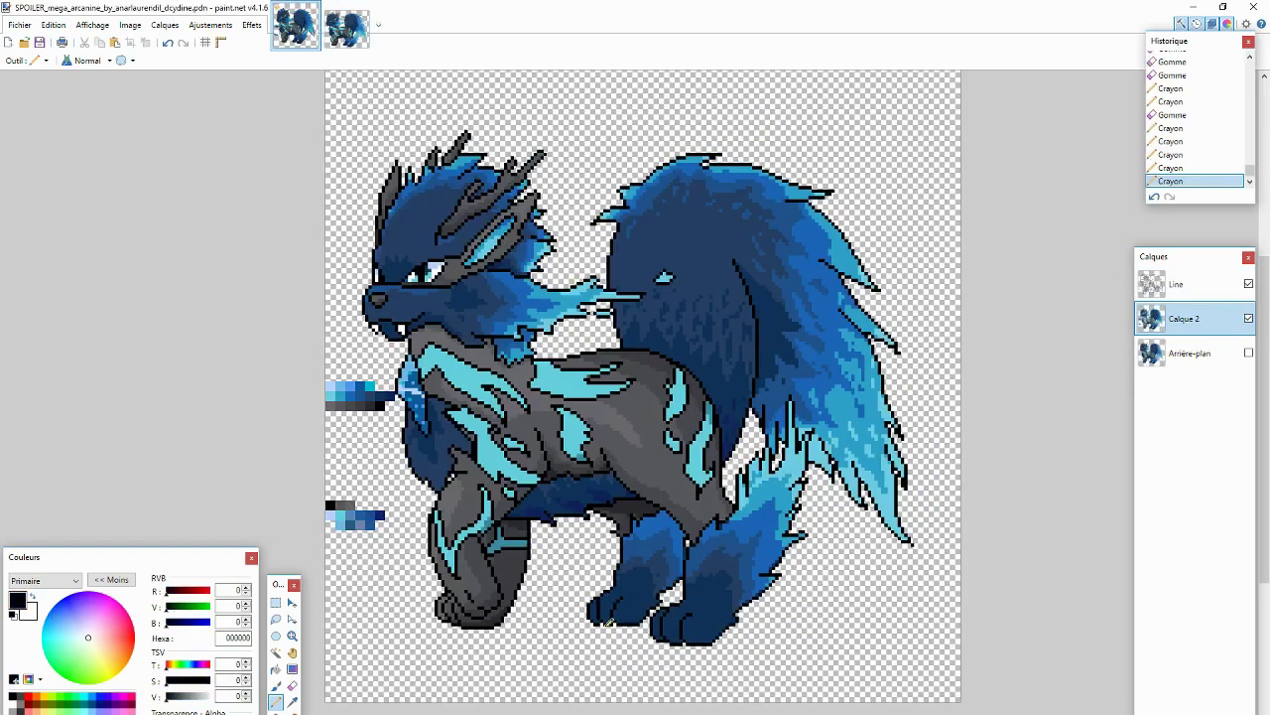
# Step: Compare the hind legs with the reference image and add 2FA2CC and 6FCEE5 highlights to the near leg's fur
pyautogui.hotkey('ctrl', 'Tab')
pyautogui.hotkey('ctrl', 'Tab')
pyautogui.hotkey('ctrl', 'Tab')
pyautogui.hotkey('ctrl', 'Tab')
pyautogui.hotkey('ctrl', 'Tab')
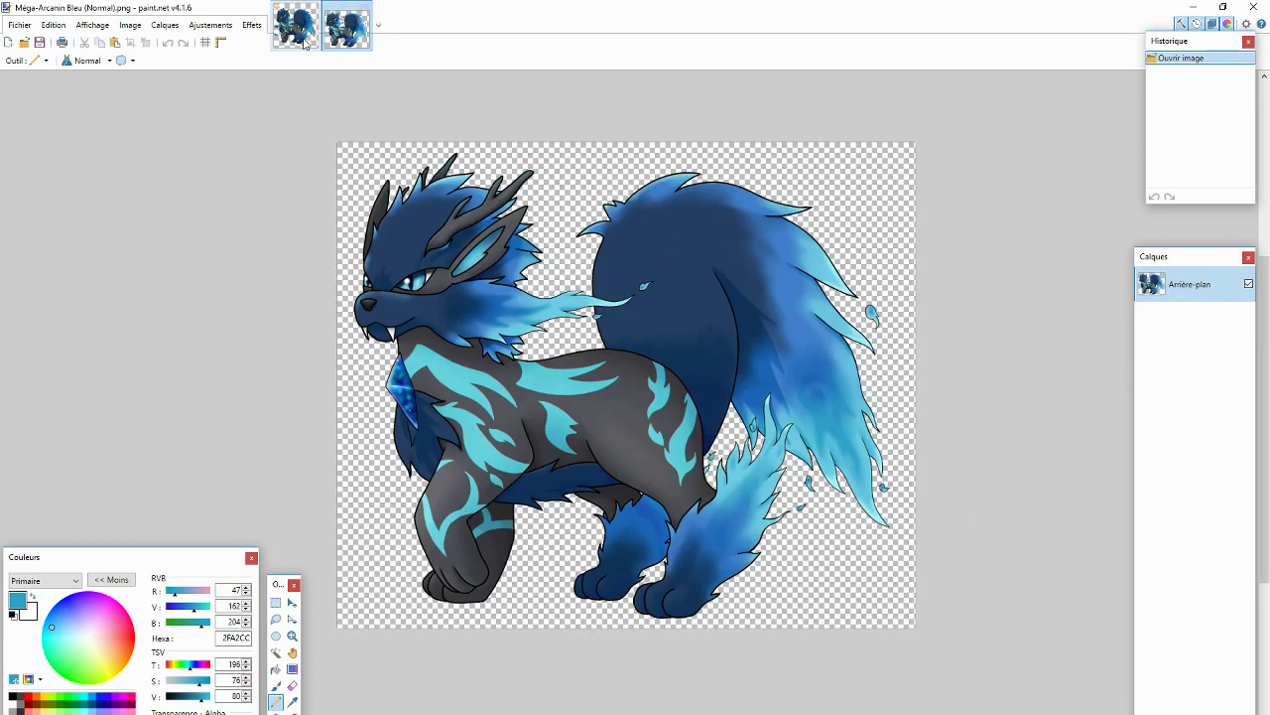
pyautogui.click(303, 40)
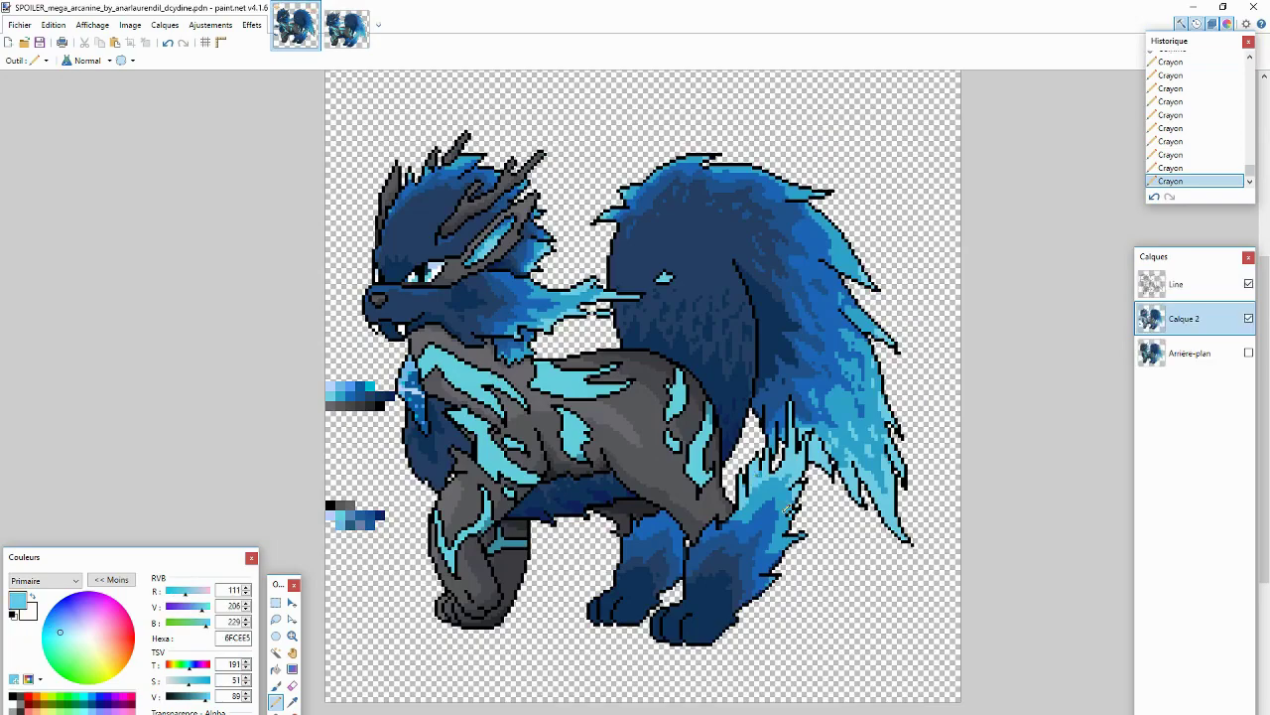
pyautogui.hotkey('ctrl', 'Tab')
pyautogui.hotkey('ctrl', 'Tab')
pyautogui.click(363, 32)
pyautogui.click(309, 34)
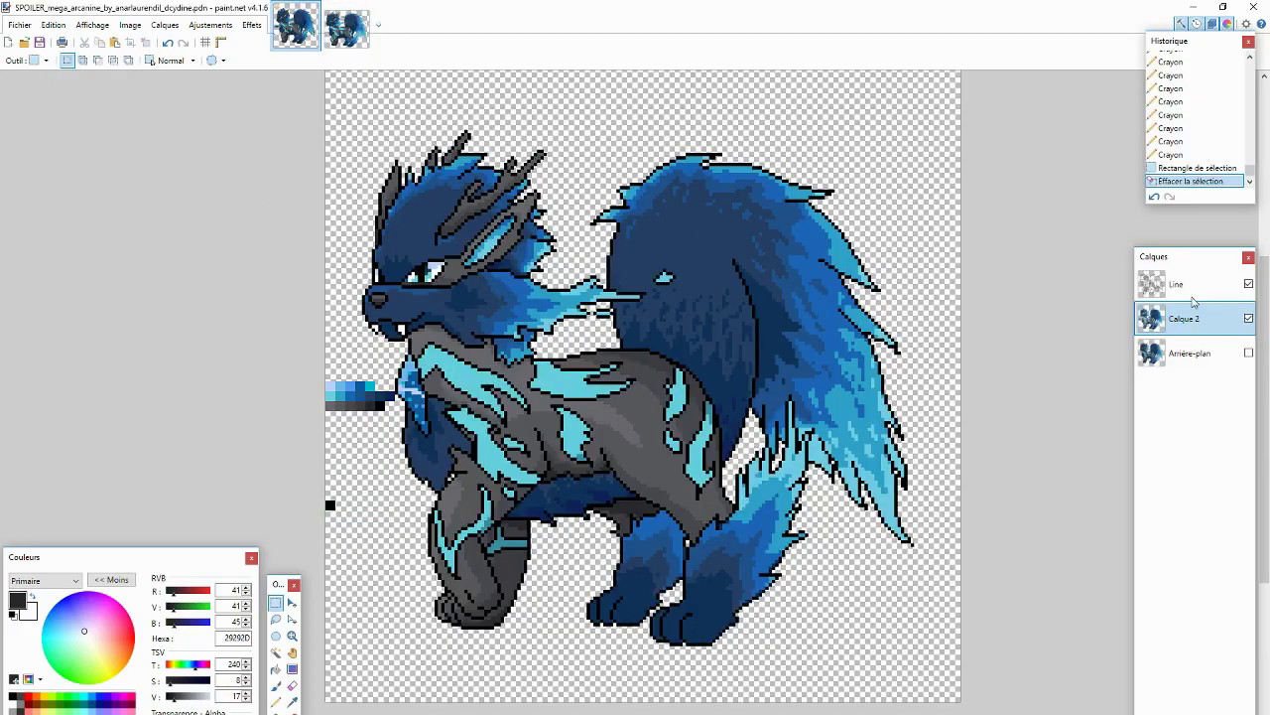
# Step: Delete the lower set of palette swatches and merge the Line layer down into Calque 2
pyautogui.click(1181, 288)
pyautogui.hotkey('ctrl', 'm')
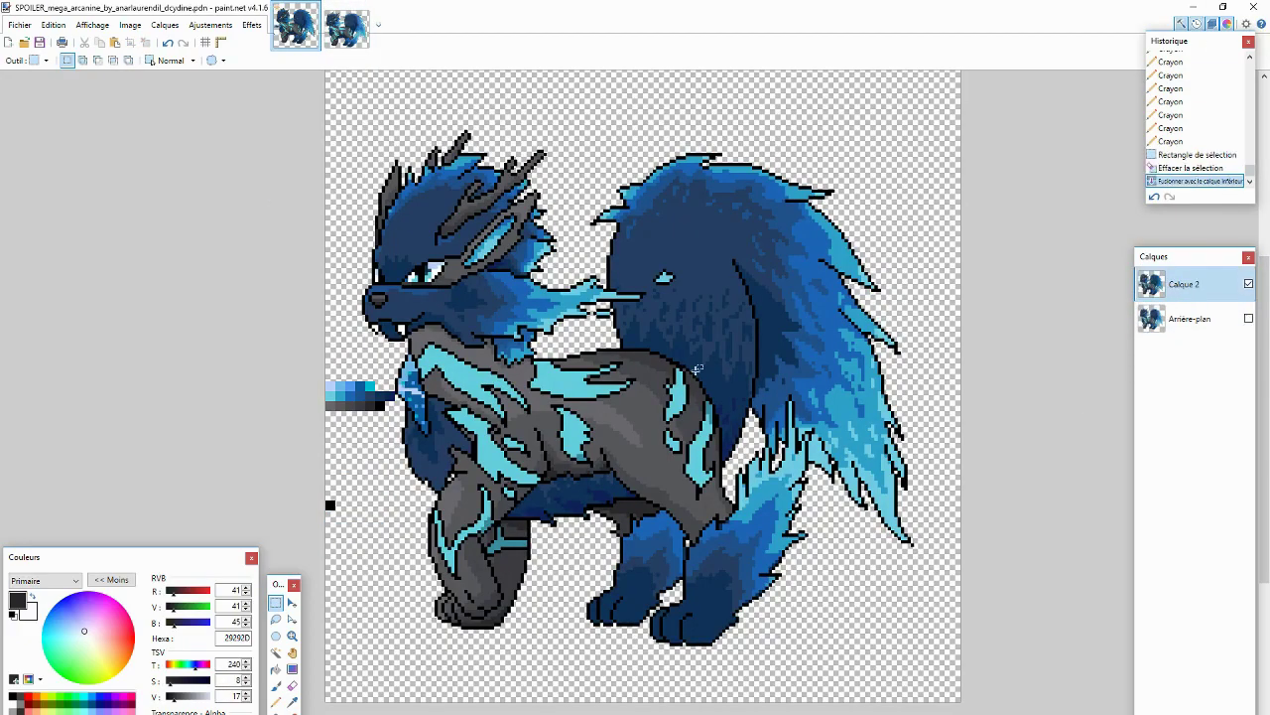
pyautogui.press('p')
pyautogui.click(685, 357)
# Step: Select the sprite's black outlines everywhere with the Magic Wand in global flood mode and fill them with 000014
pyautogui.press('s')
pyautogui.click(491, 475)
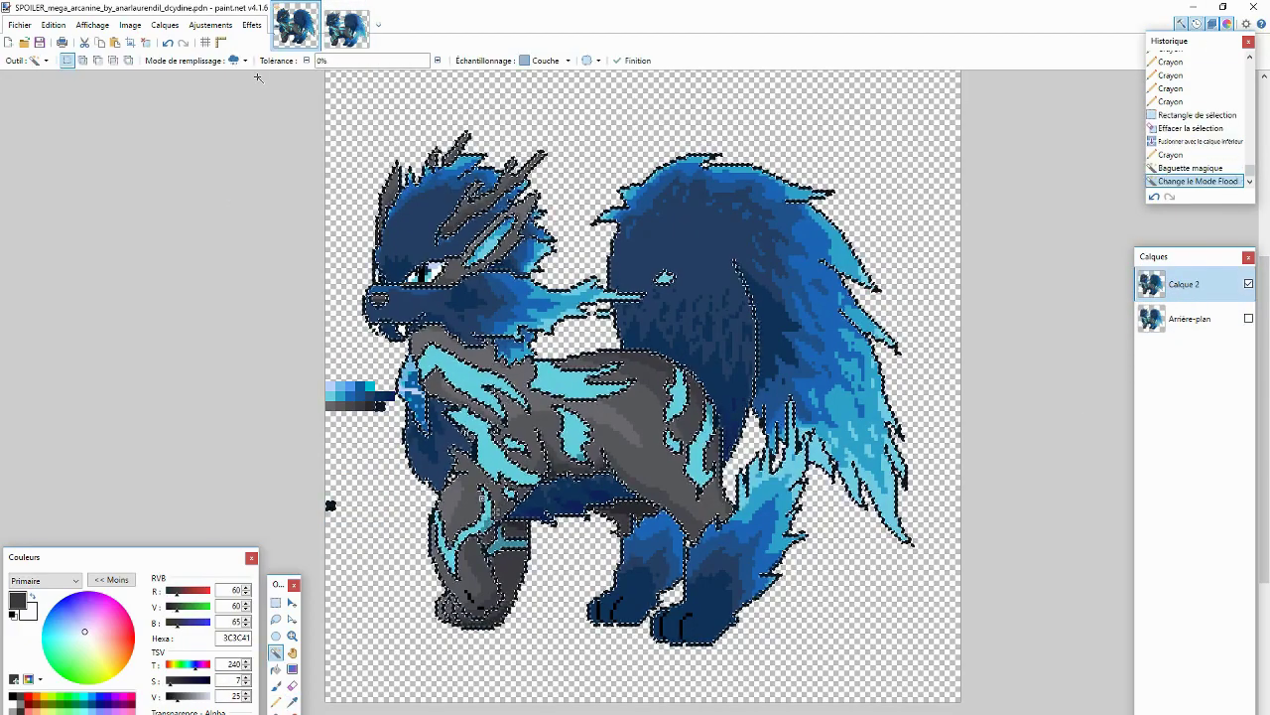
pyautogui.click(247, 622)
pyautogui.press('BackSpace')
pyautogui.hotkey('ctrl', 'd')
# Step: Erase the stray black swatch left below the colour palette beside the sprite
pyautogui.scroll(5, 508, 268)
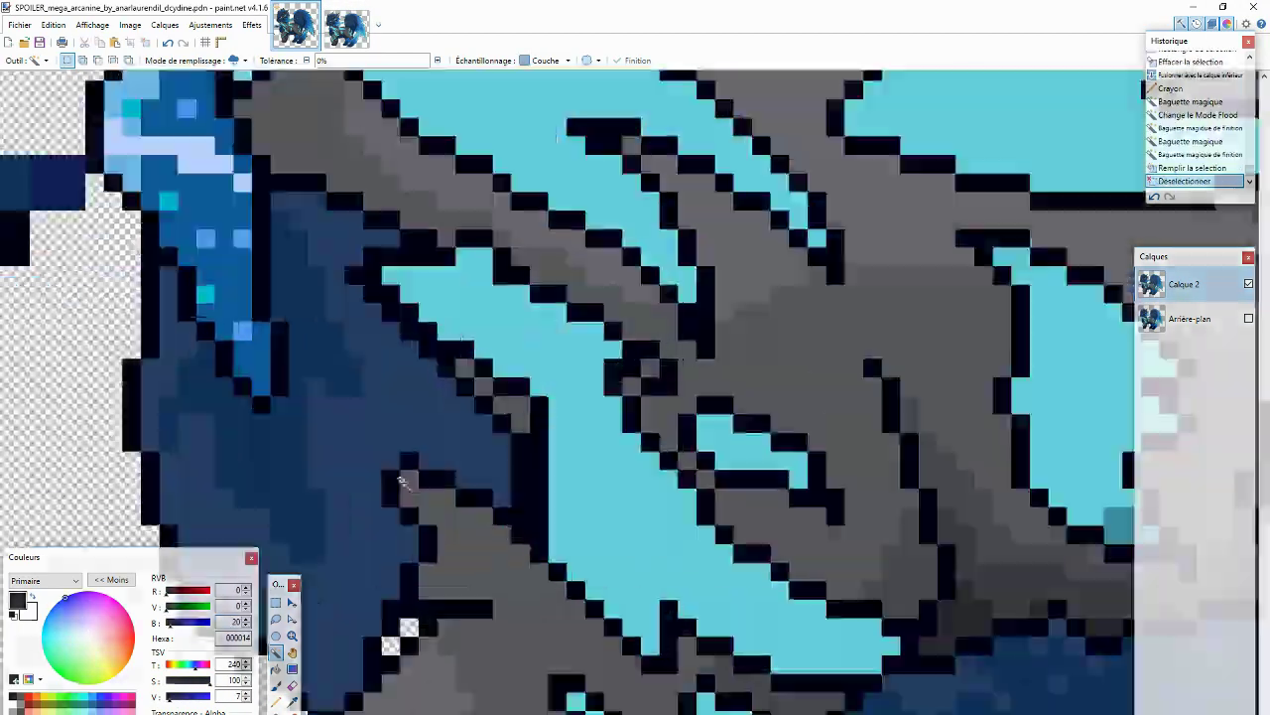
pyautogui.scroll(-5, 508, 268)
pyautogui.scroll(3, 508, 268)
pyautogui.press('k')
pyautogui.press('s')
pyautogui.scroll(-3, 508, 268)
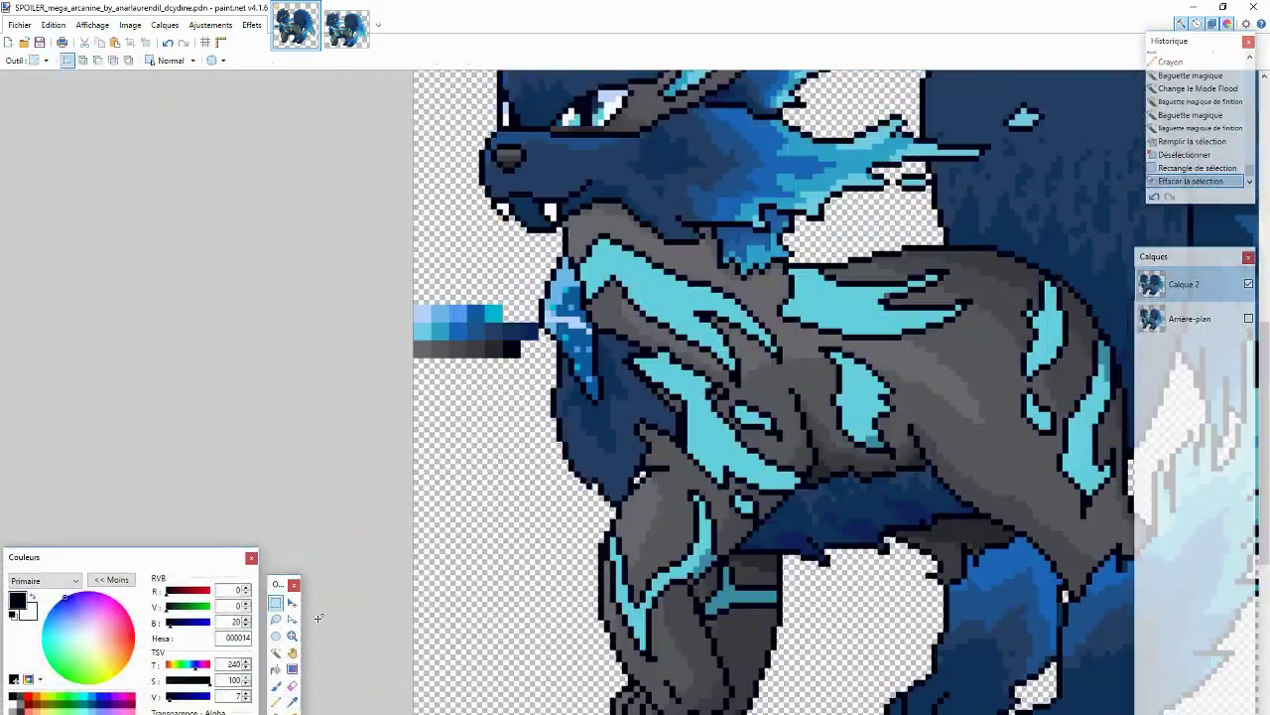
# Step: Select the palette colours across the whole sprite with the Magic Wand to find colours missing from the palette
pyautogui.scroll(3, 547, 363)
pyautogui.scroll(1, 570, 368)
pyautogui.click(569, 369)
pyautogui.scroll(-5, 606, 483)
pyautogui.scroll(5, 606, 483)
pyautogui.hotkey('ctrl', 'd')
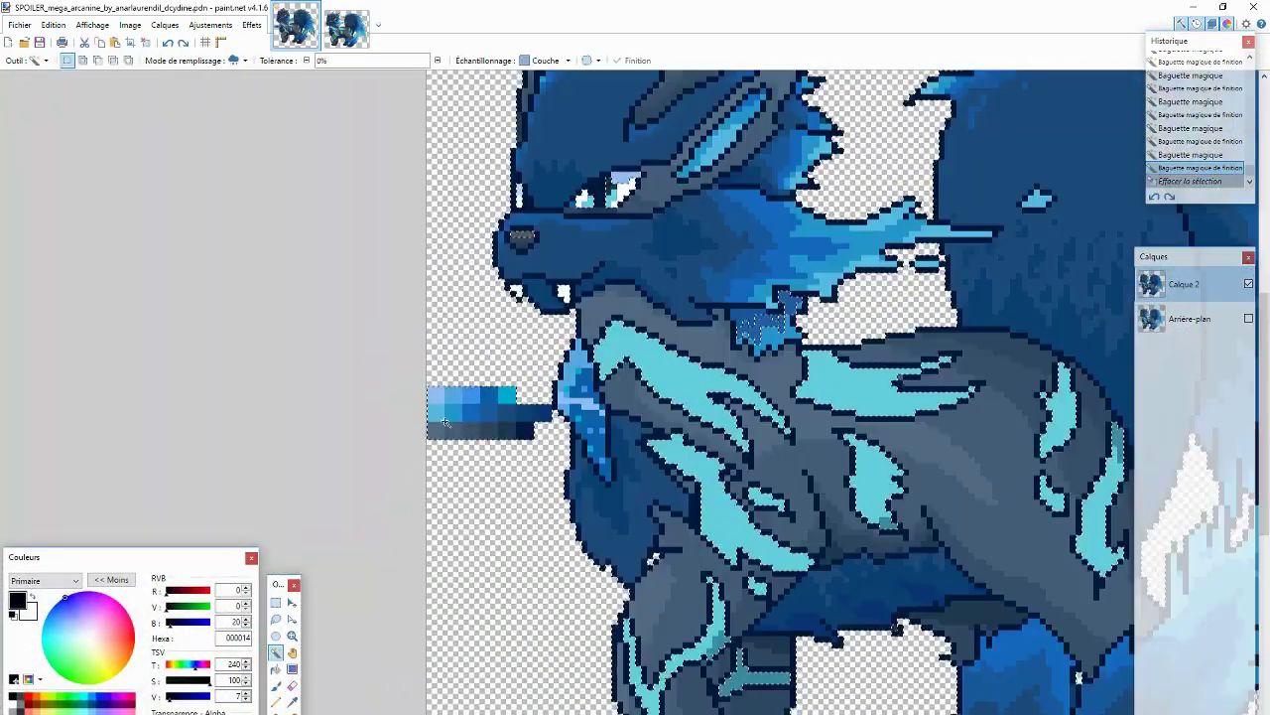
# Step: Add the missing marking and eye colours, including turquoise 3A8DA2 and white, as swatches below the palette
pyautogui.press('k')
pyautogui.click(433, 450)
pyautogui.hotkey('ctrl', 'd')
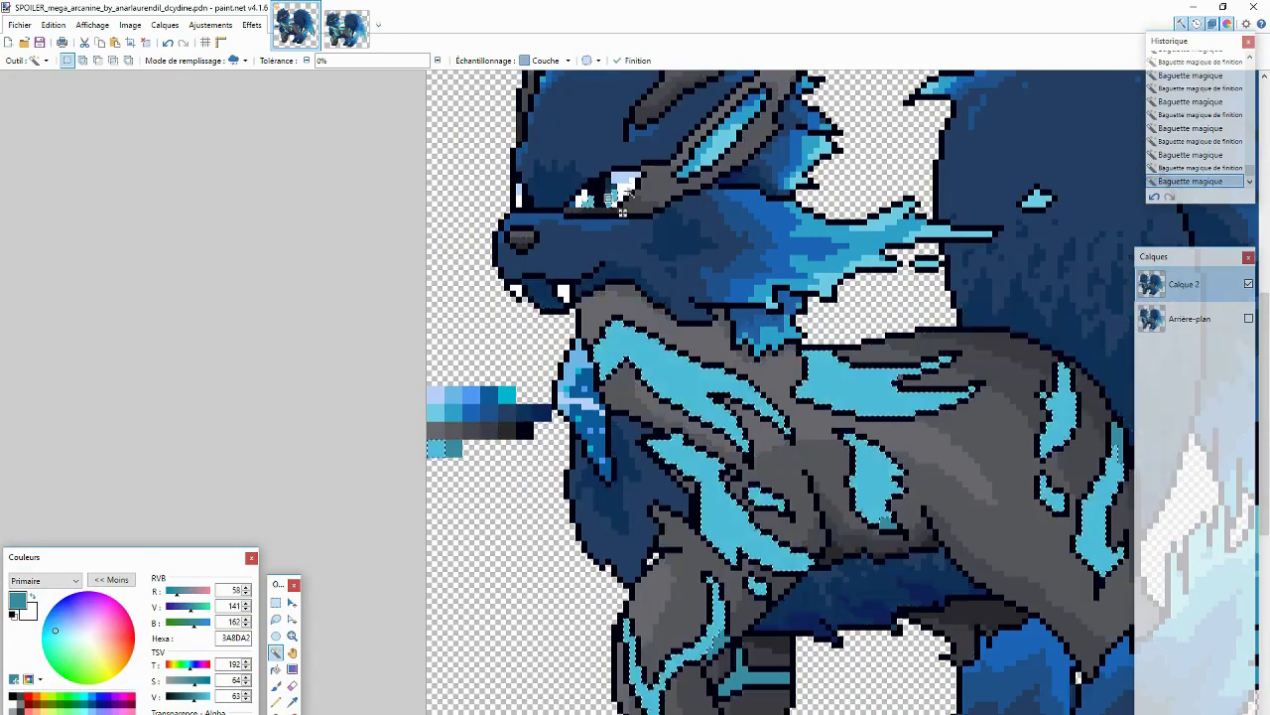
pyautogui.press('p')
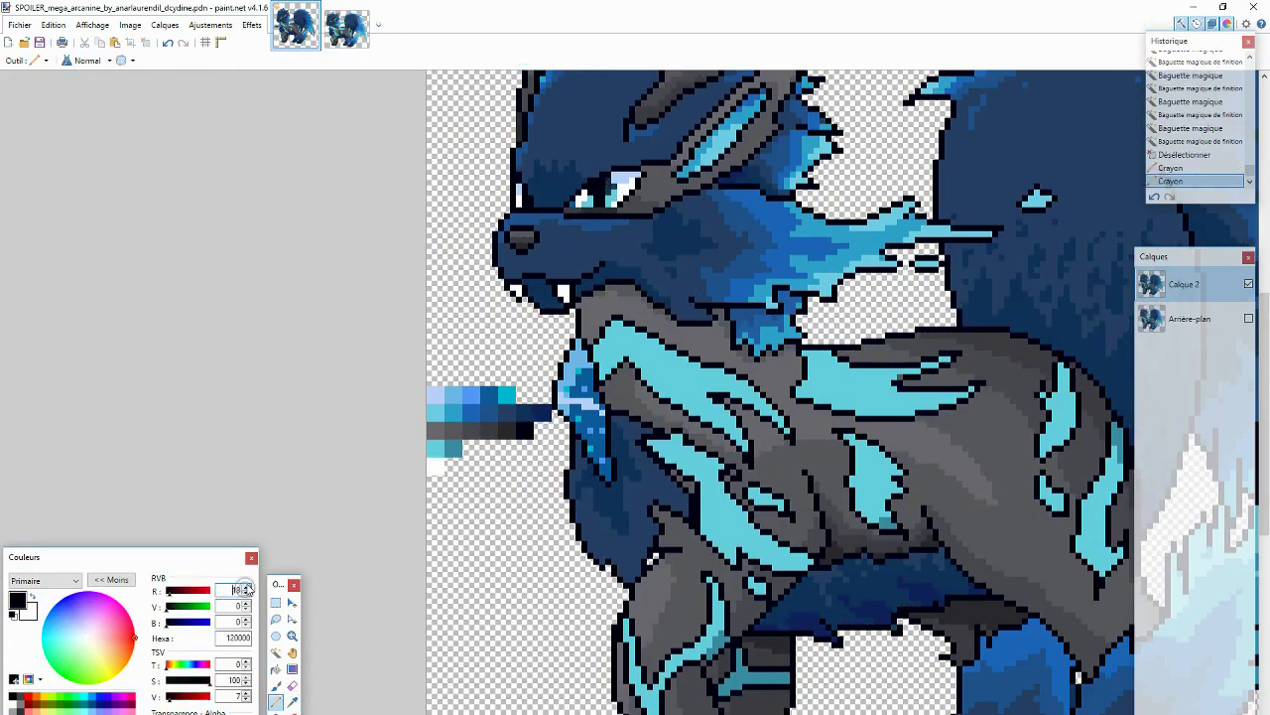
# Step: Sample the dark pupil colour from the reference eye, recolour the sprite's pupil with 030A16 and add its swatch
pyautogui.hotkey('ctrl', 'Tab')
pyautogui.scroll(5, 448, 343)
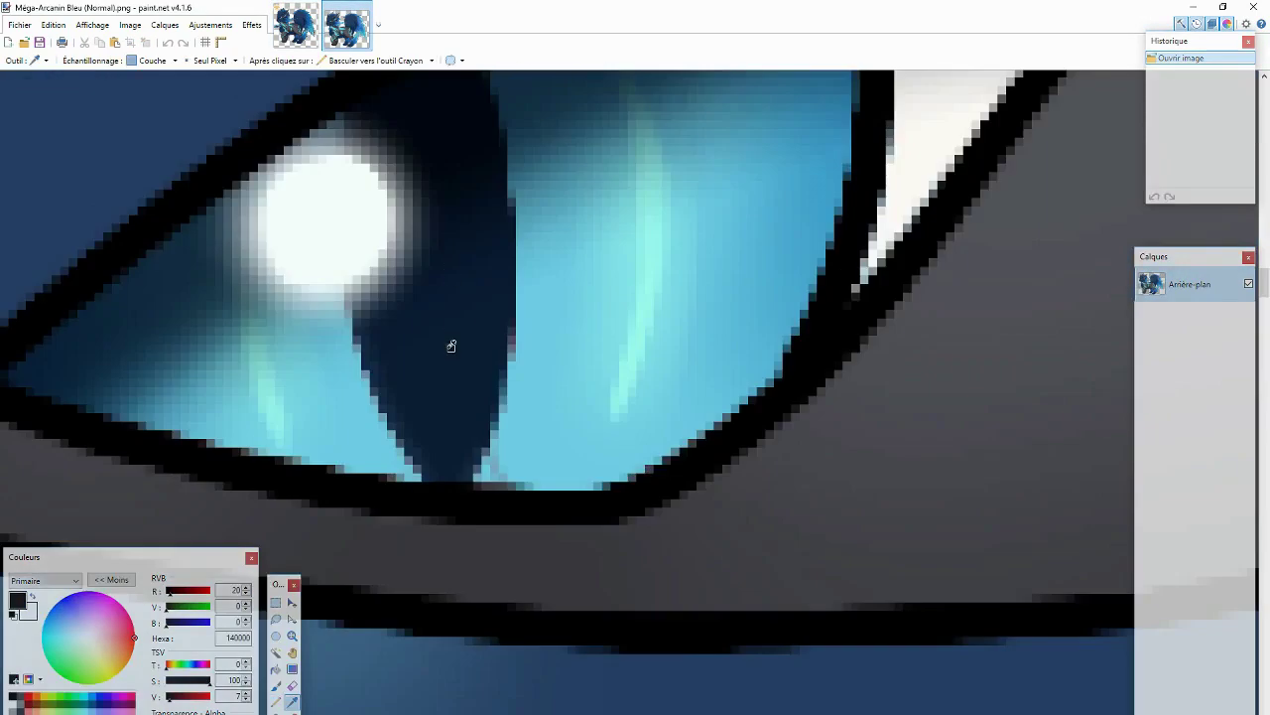
pyautogui.click(477, 173)
pyautogui.hotkey('ctrl', 'Tab')
pyautogui.scroll(2, 590, 248)
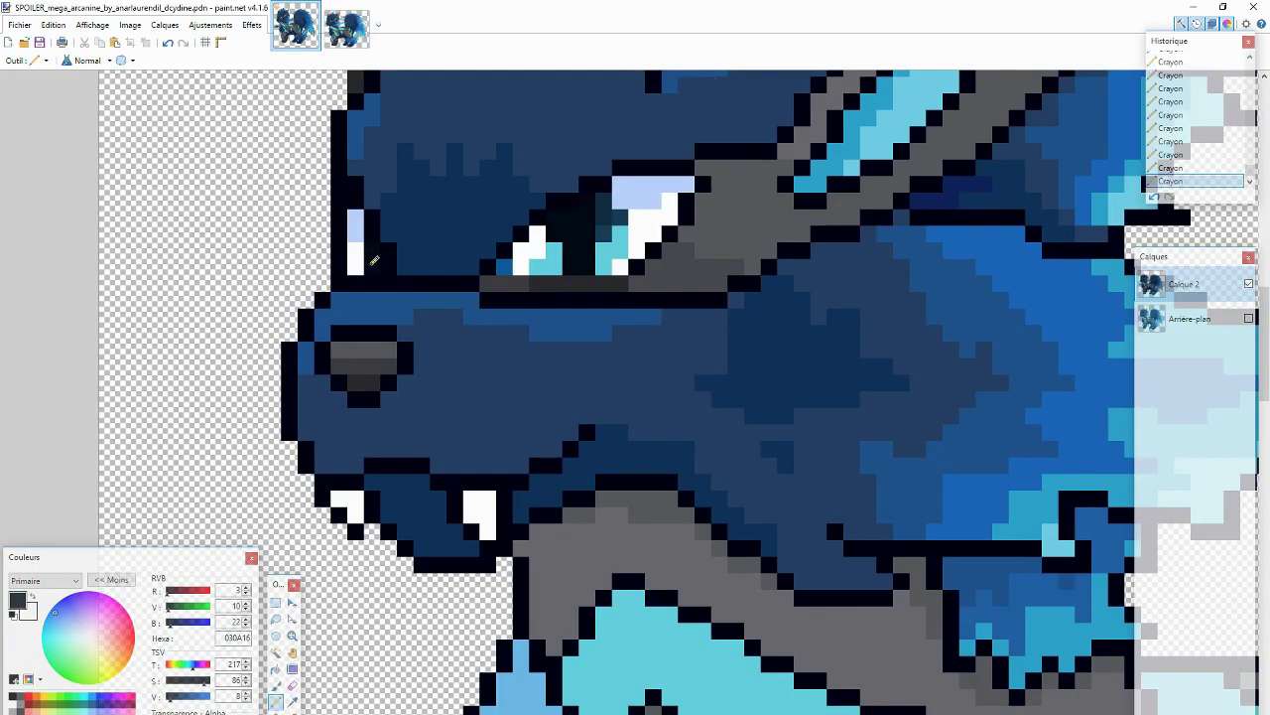
pyautogui.scroll(-3, 375, 260)
pyautogui.press('x')
pyautogui.press('e')
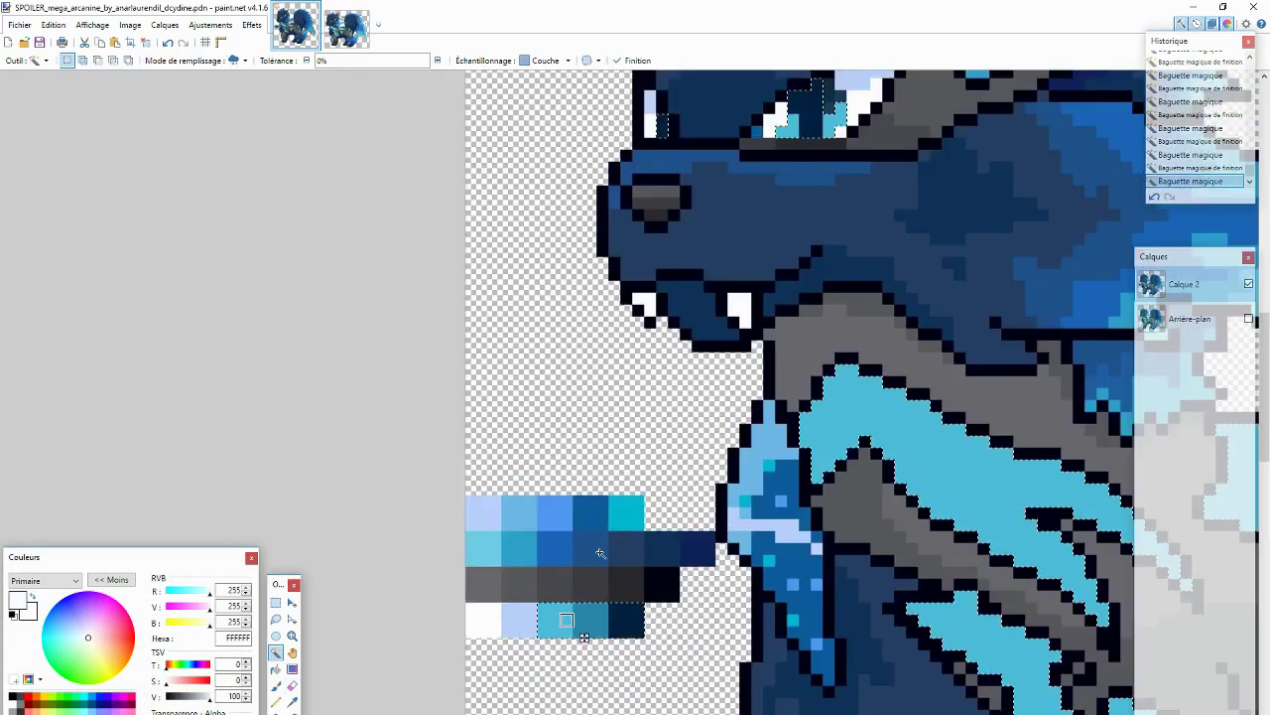
# Step: Select every swatch of the extended palette globally and test-delete the selection to check the head for off-palette pixels
pyautogui.scroll(4, 736, 517)
pyautogui.scroll(-3, 440, 501)
pyautogui.scroll(3, 439, 502)
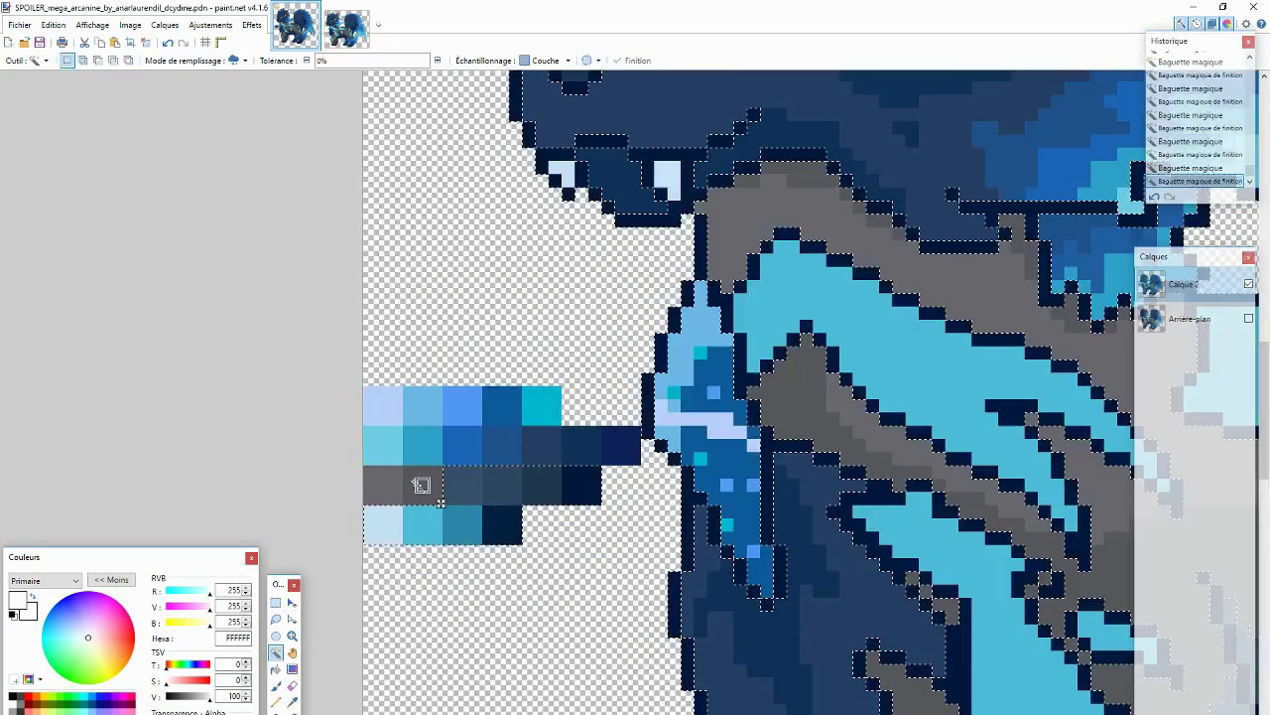
pyautogui.press('Delete')
pyautogui.scroll(-4, 406, 406)
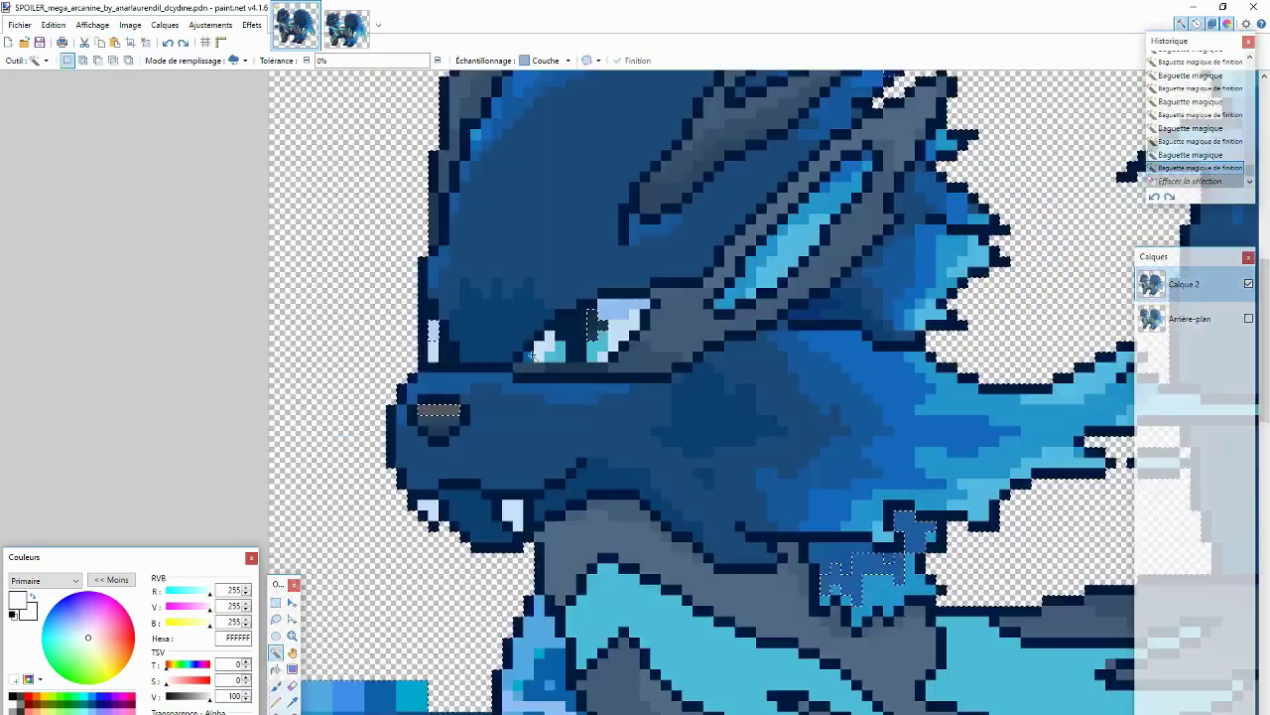
# Step: Replace the off-palette shade in the eye with B9D3FC and the nose's off-palette grey with 69686D
pyautogui.press('p')
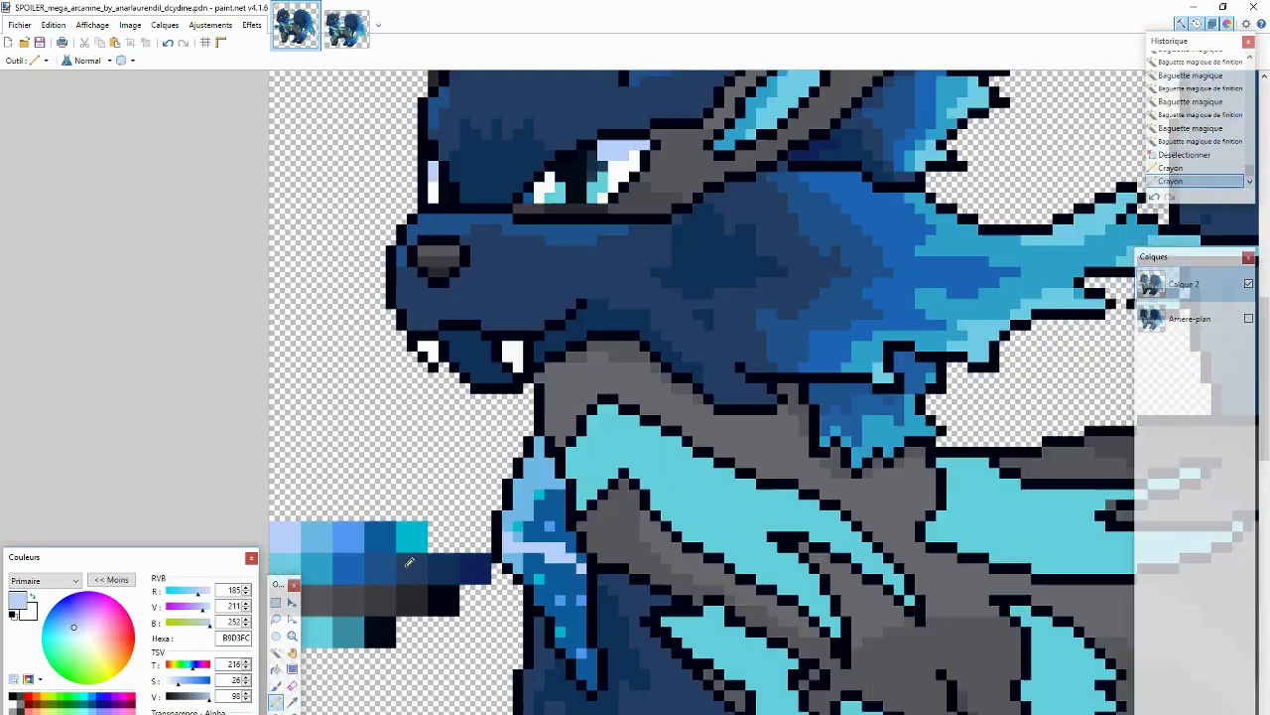
pyautogui.scroll(-2, 388, 541)
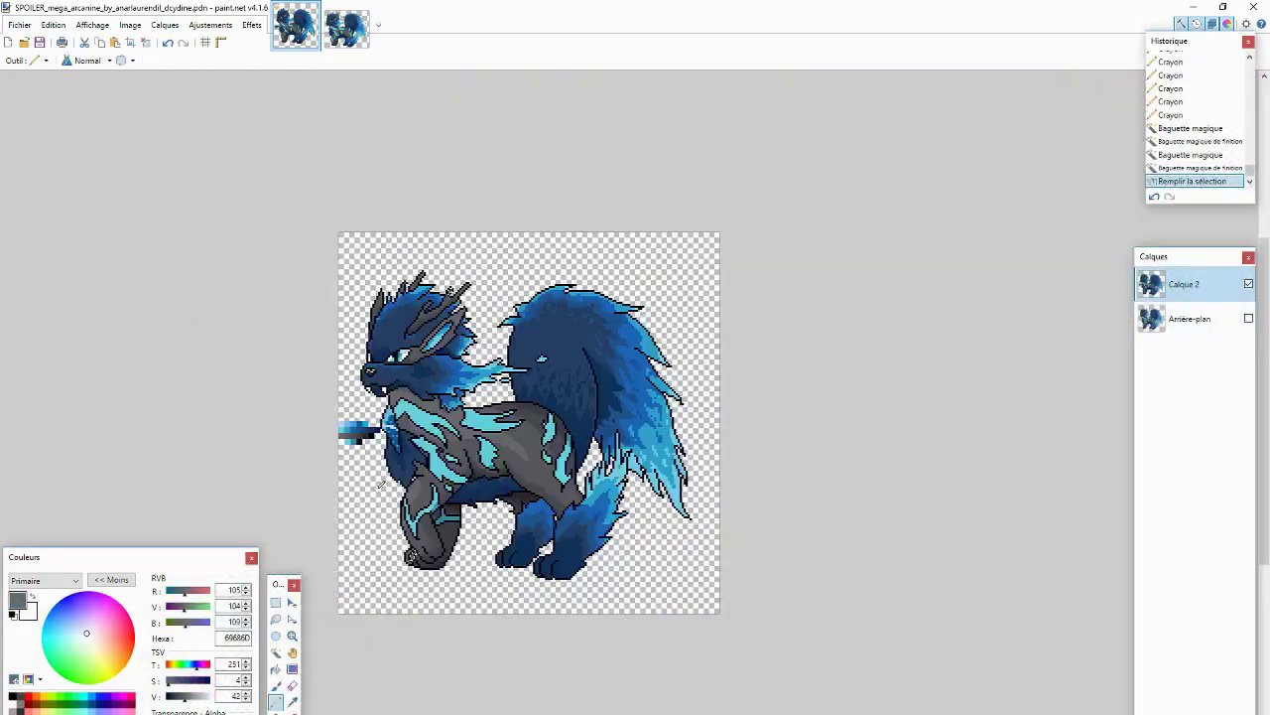
pyautogui.scroll(5, 333, 464)
pyautogui.scroll(-5, 421, 411)
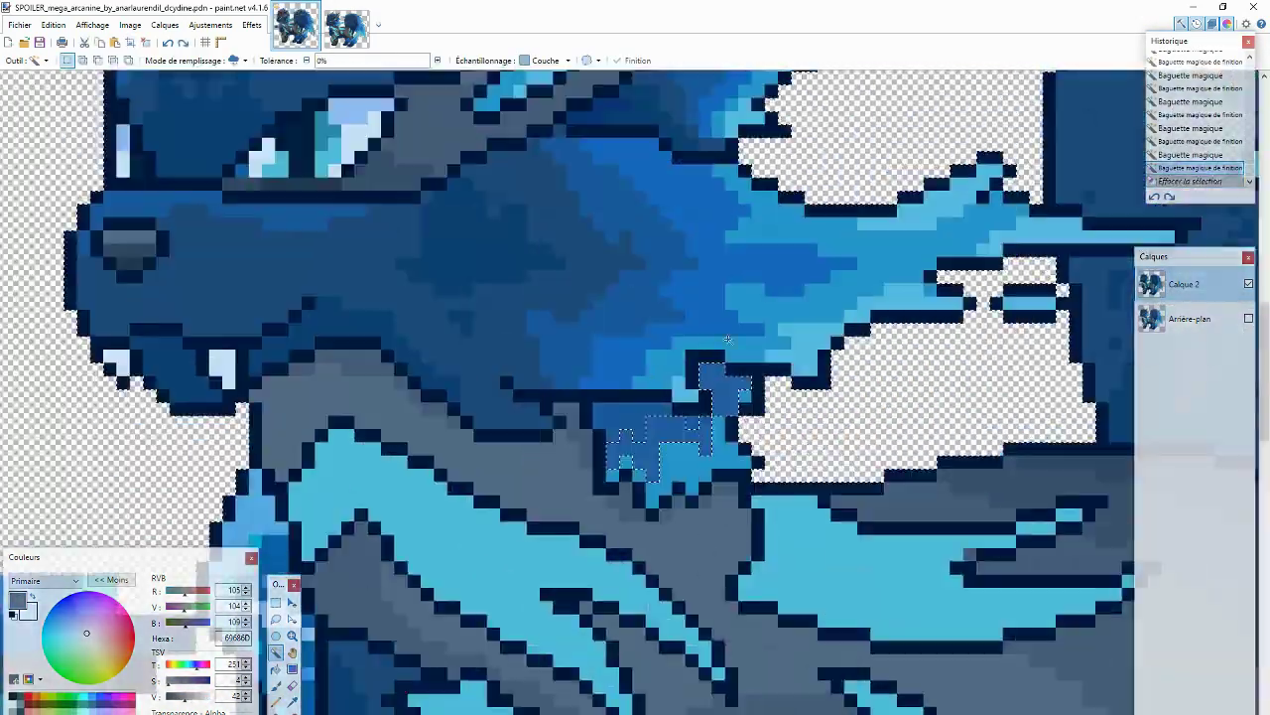
# Step: Fill the off-palette blue in the fur tuft under the cheek with 1C66B8 and recheck the sprite against the palette
pyautogui.scroll(-2, 533, 526)
pyautogui.scroll(-4, 531, 528)
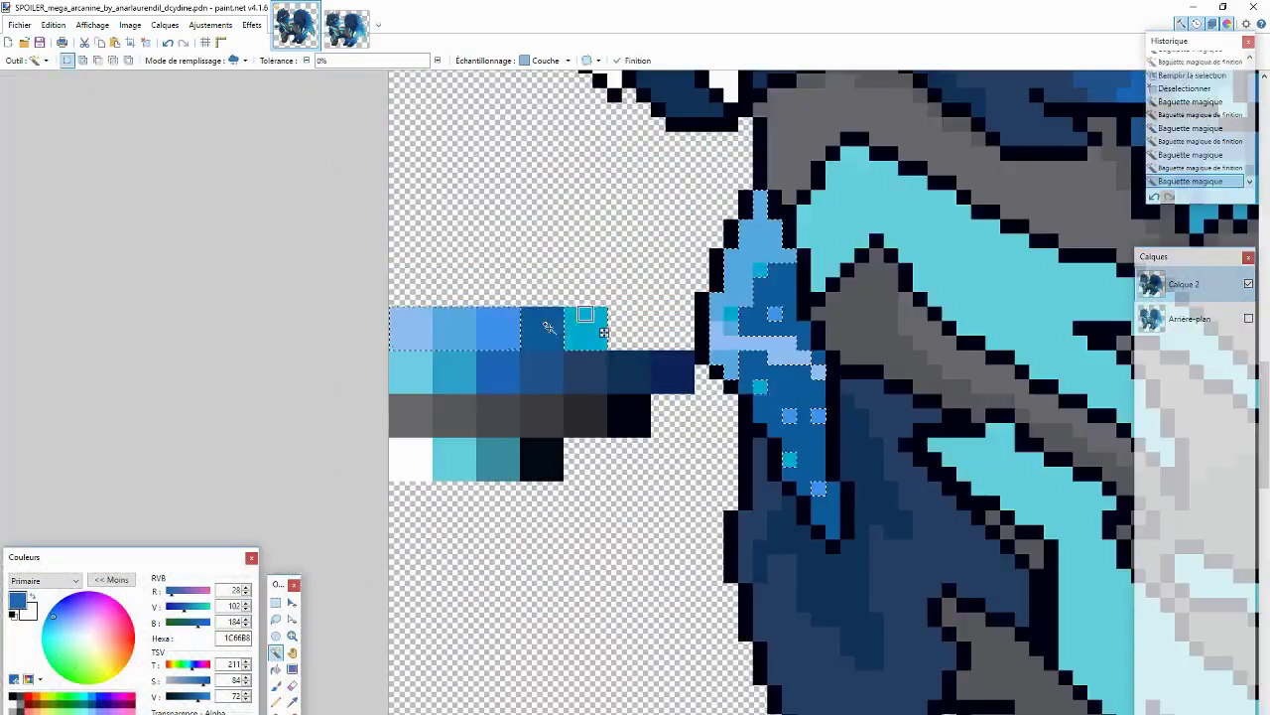
pyautogui.scroll(-2, 331, 489)
pyautogui.press('Delete')
# Step: Cut and paste the colour palette, moving it from beside the chest to the empty canvas area below the front legs
pyautogui.scroll(-4, 957, 535)
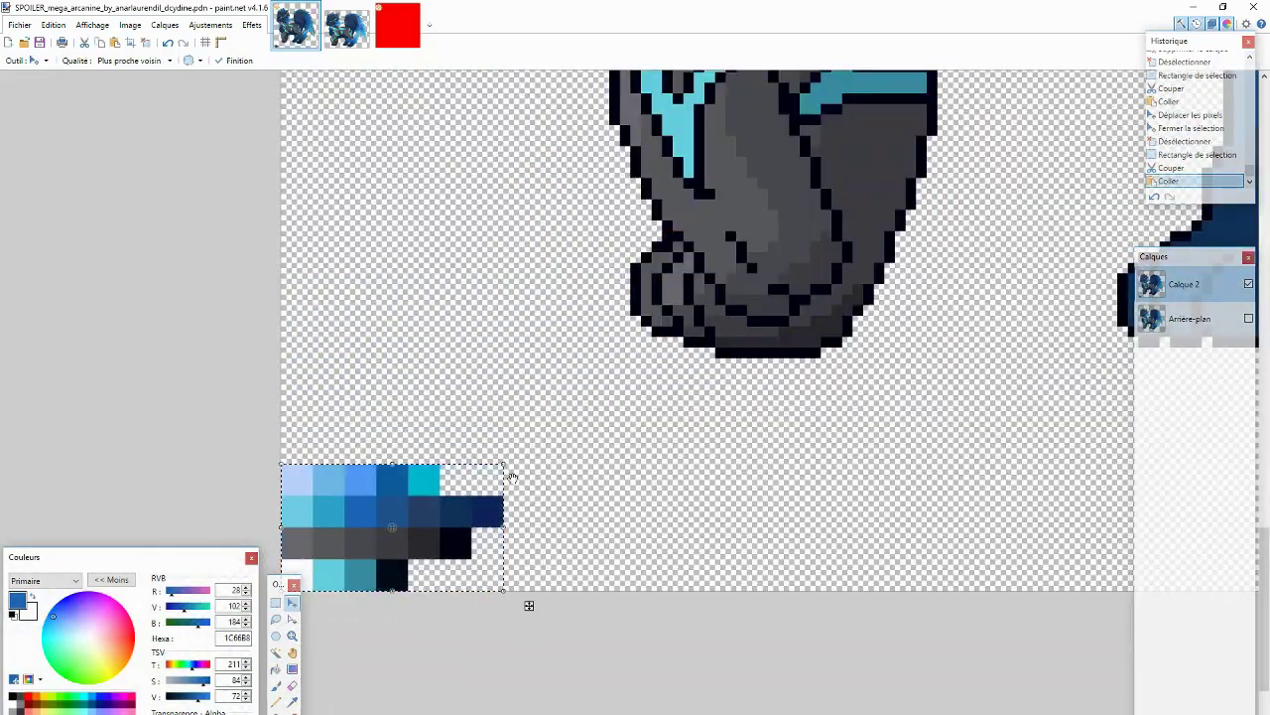
pyautogui.moveTo(512, 478); pyautogui.dragTo(672, 335)
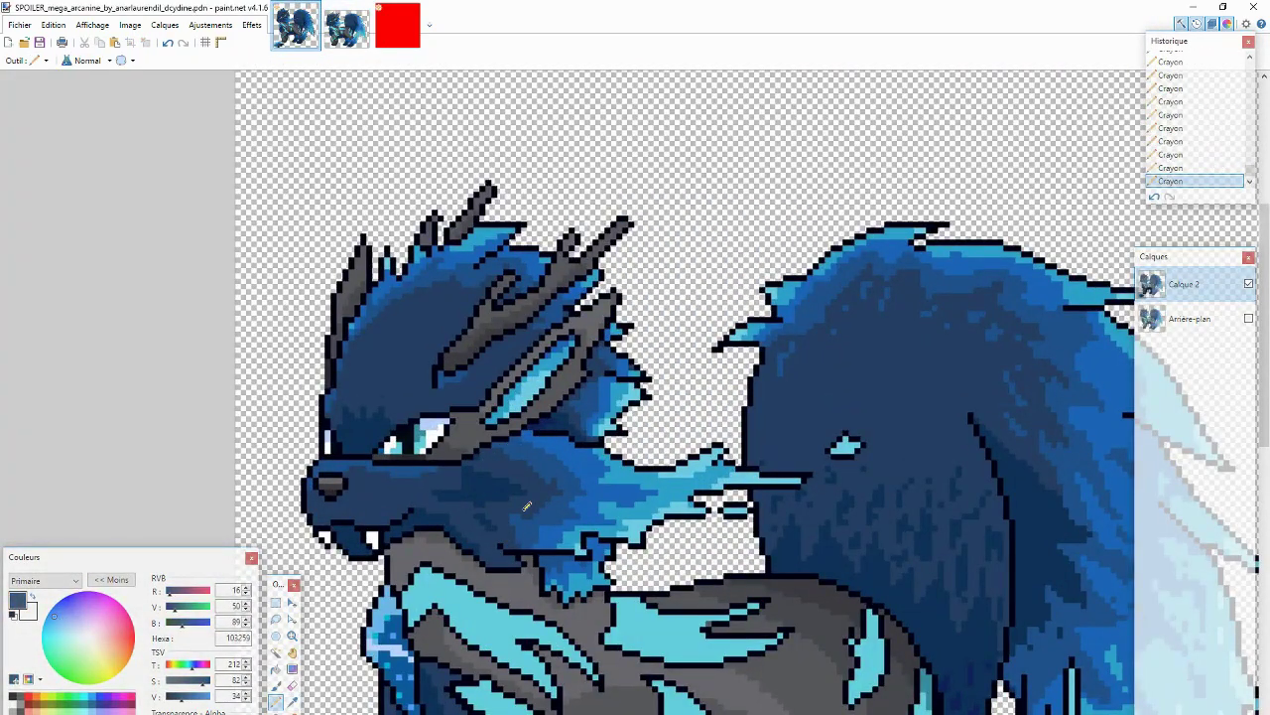
# Step: Refine the tail's fur shading with 253F63 and 1C66B8, breaking up the edges between the blue bands
pyautogui.scroll(-5, 527, 506)
pyautogui.scroll(5, 504, 536)
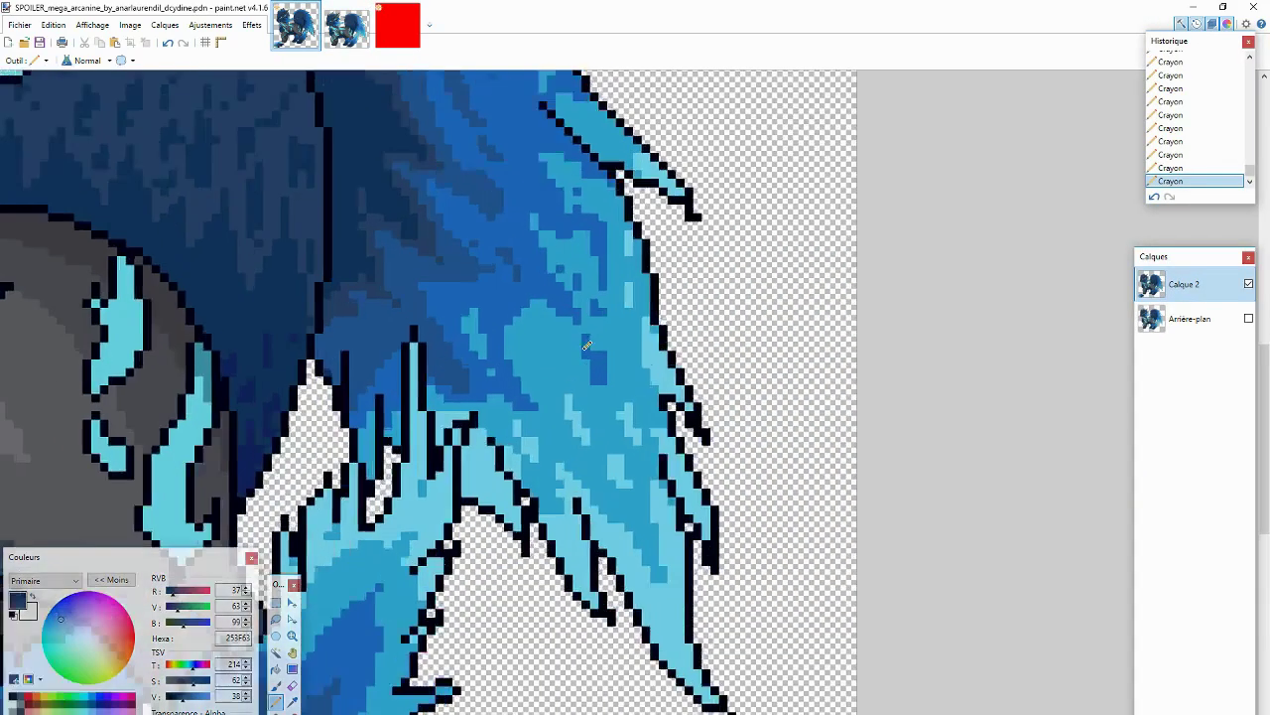
pyautogui.scroll(3, 561, 444)
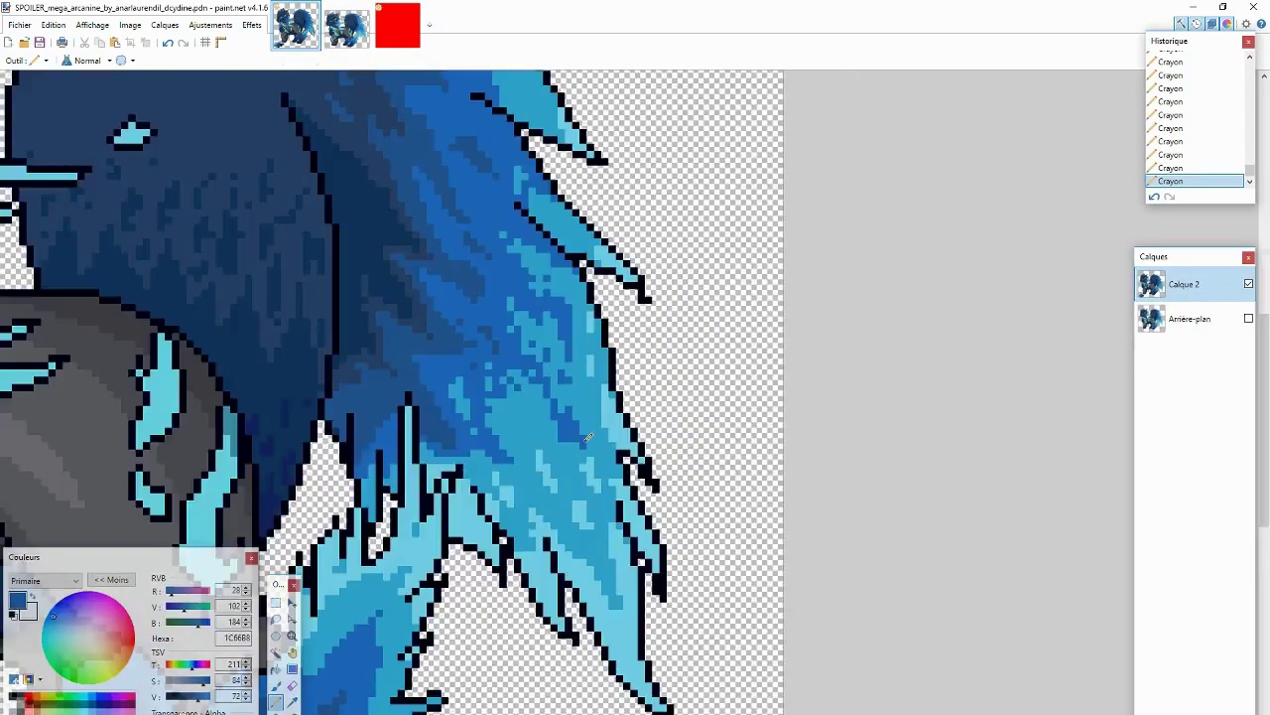